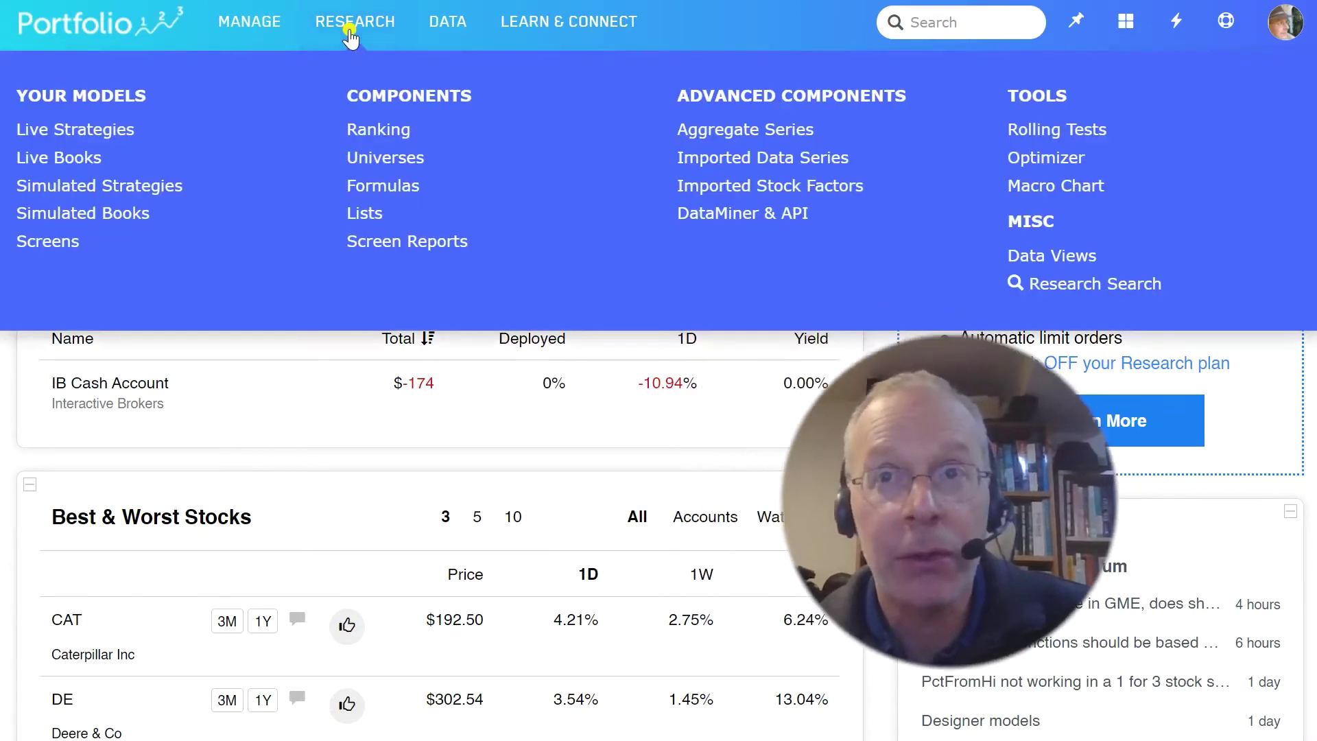
- Go to the stock screens section and start a new screen
{"action": "left_click", "coordinate": [57, 244]}
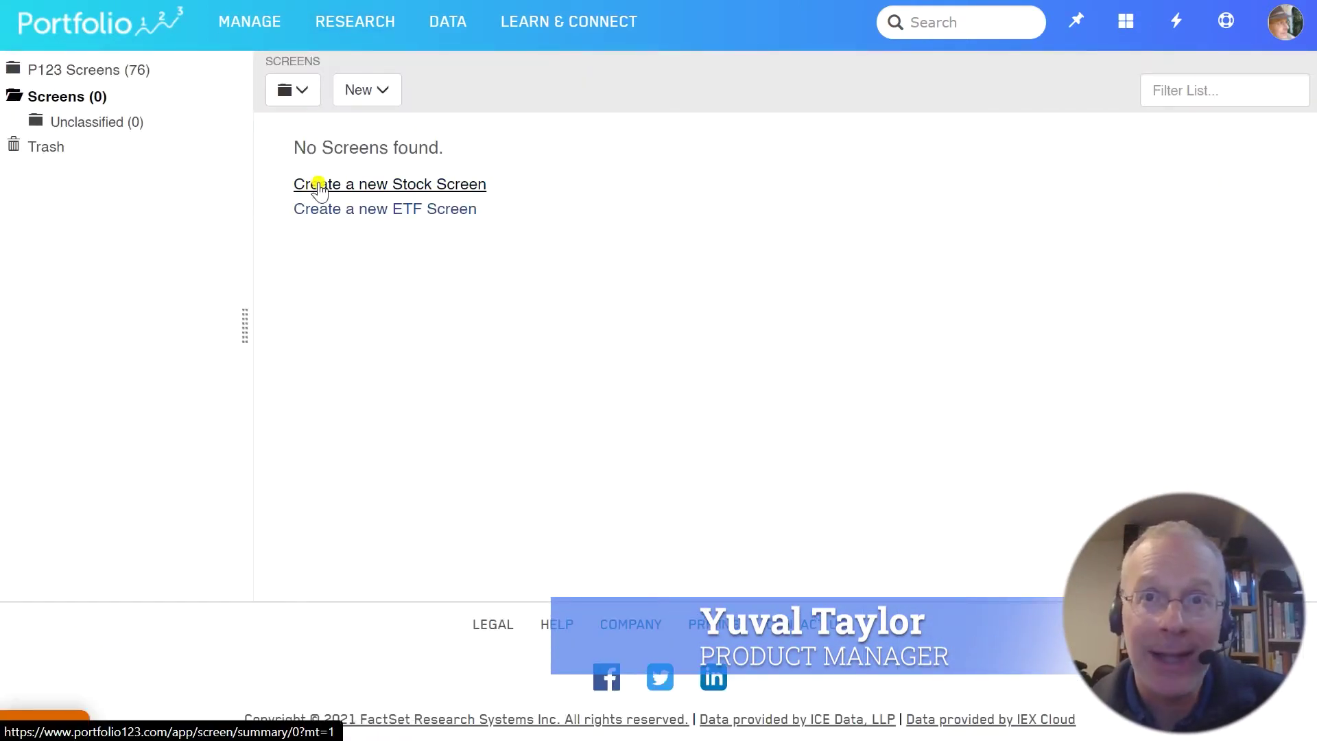
{"action": "left_click", "coordinate": [320, 185]}
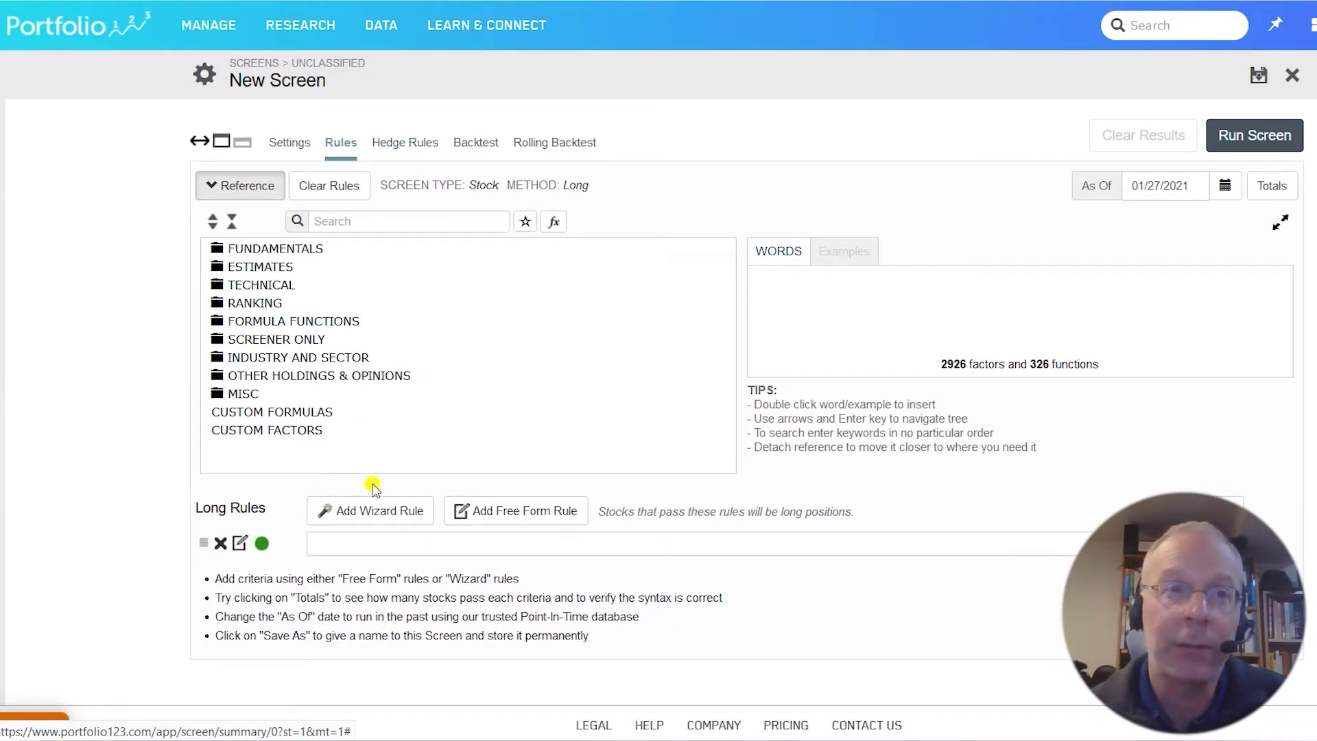
- Add the Value > Valuation Price-Sales wizard rule, best in the industry, lowest 20%
{"action": "left_click", "coordinate": [351, 520]}
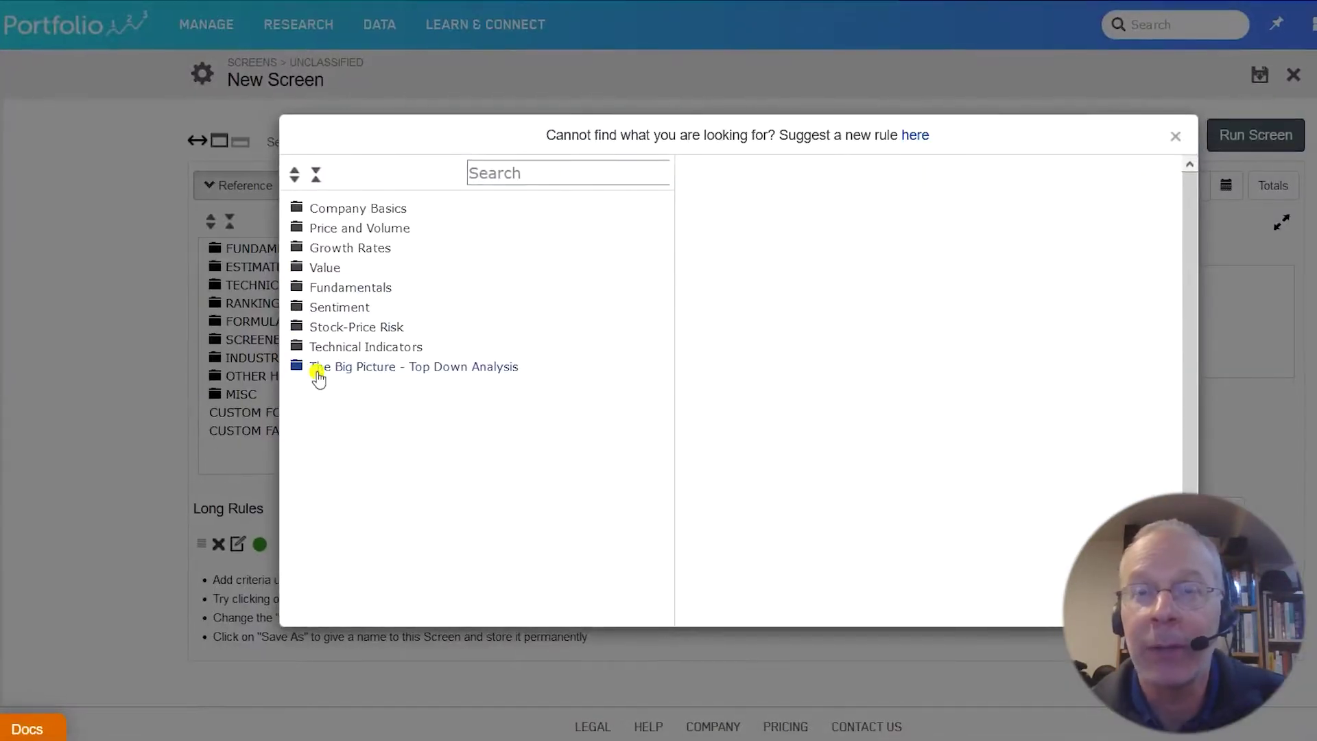
{"action": "left_click", "coordinate": [291, 271]}
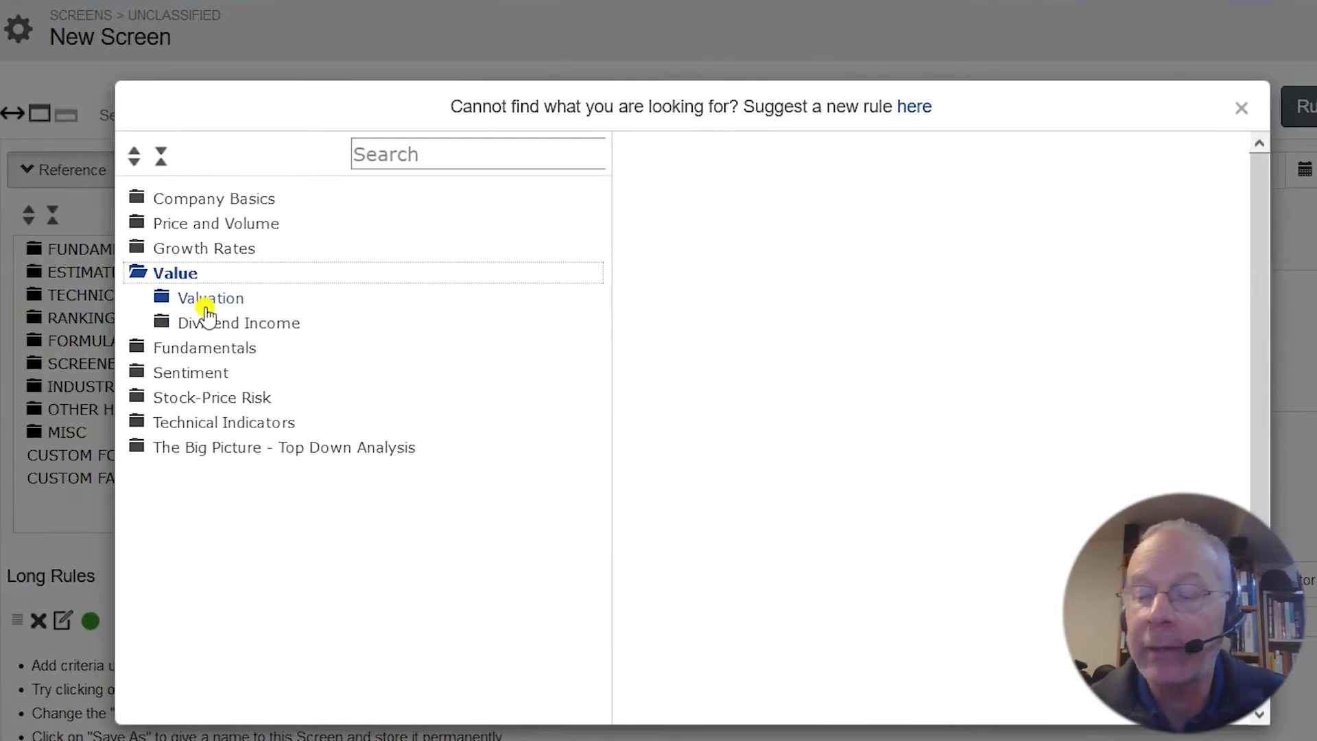
{"action": "left_click", "coordinate": [322, 297]}
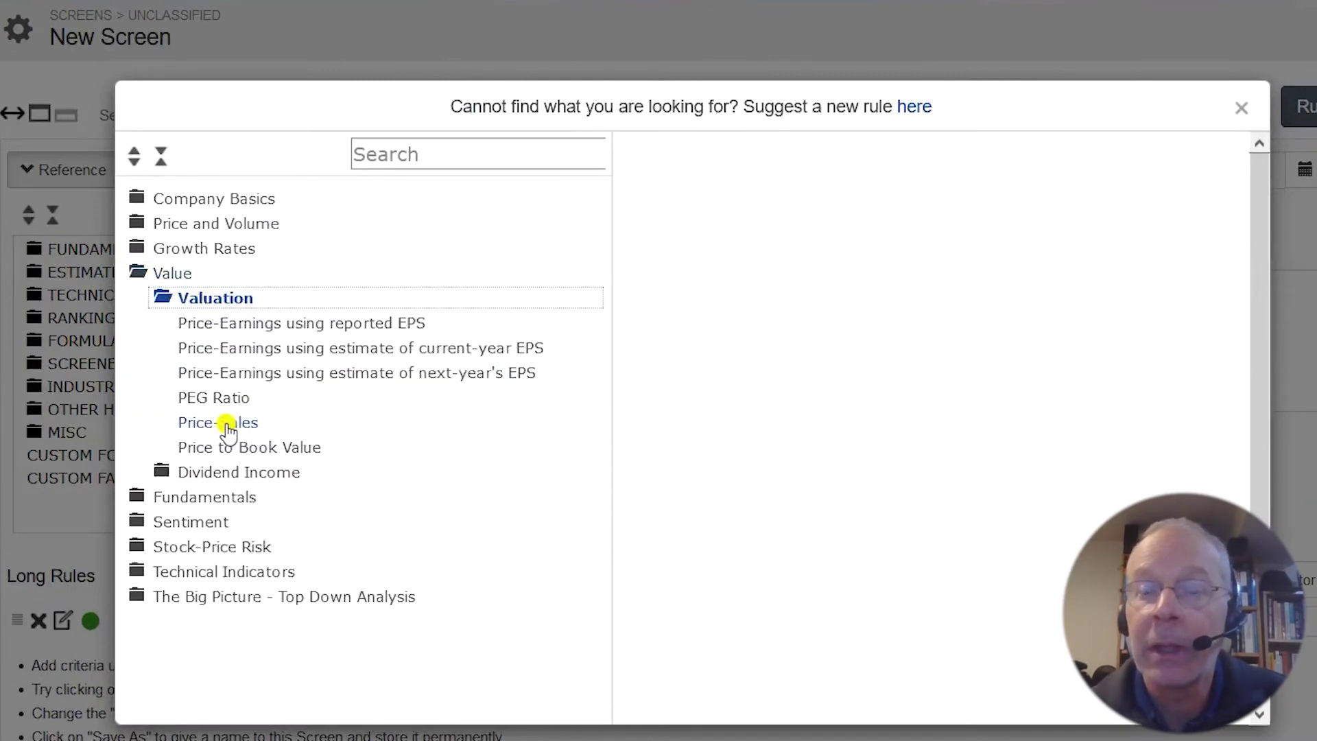
{"action": "left_click", "coordinate": [227, 423]}
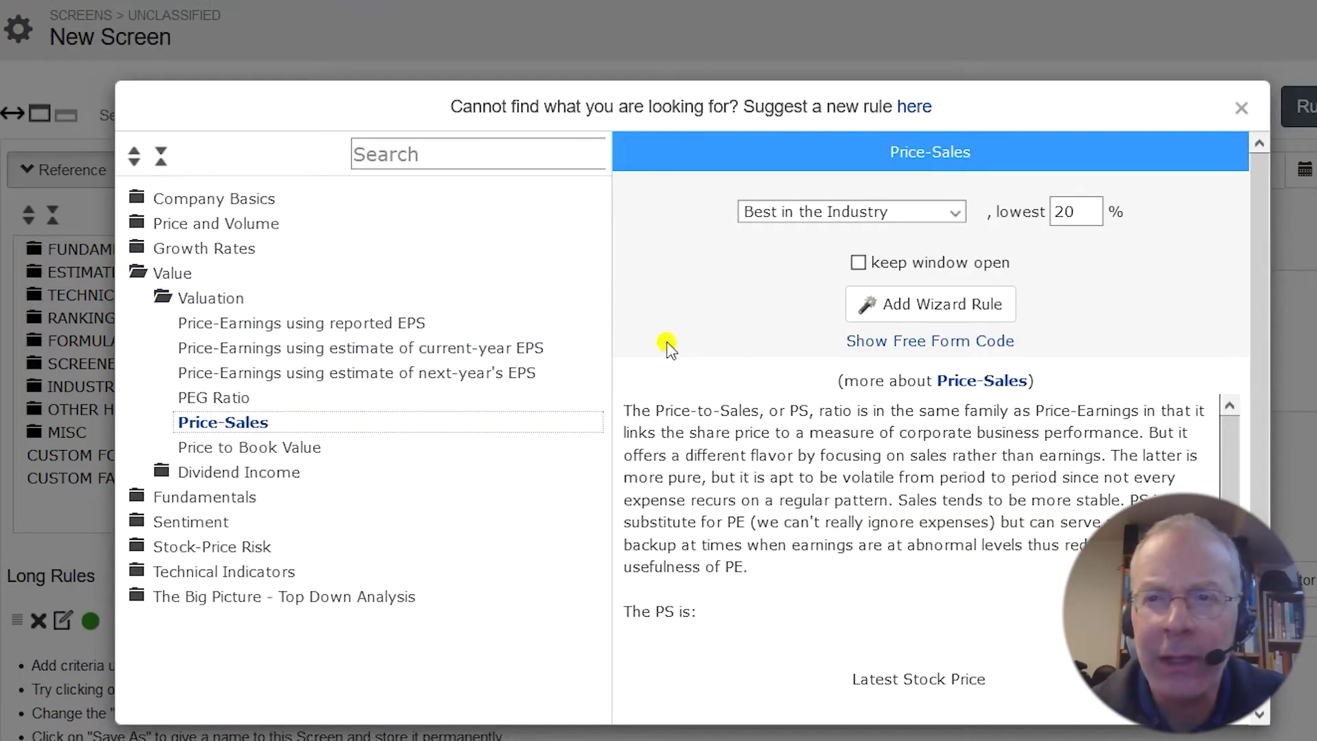
{"action": "left_click", "coordinate": [919, 307]}
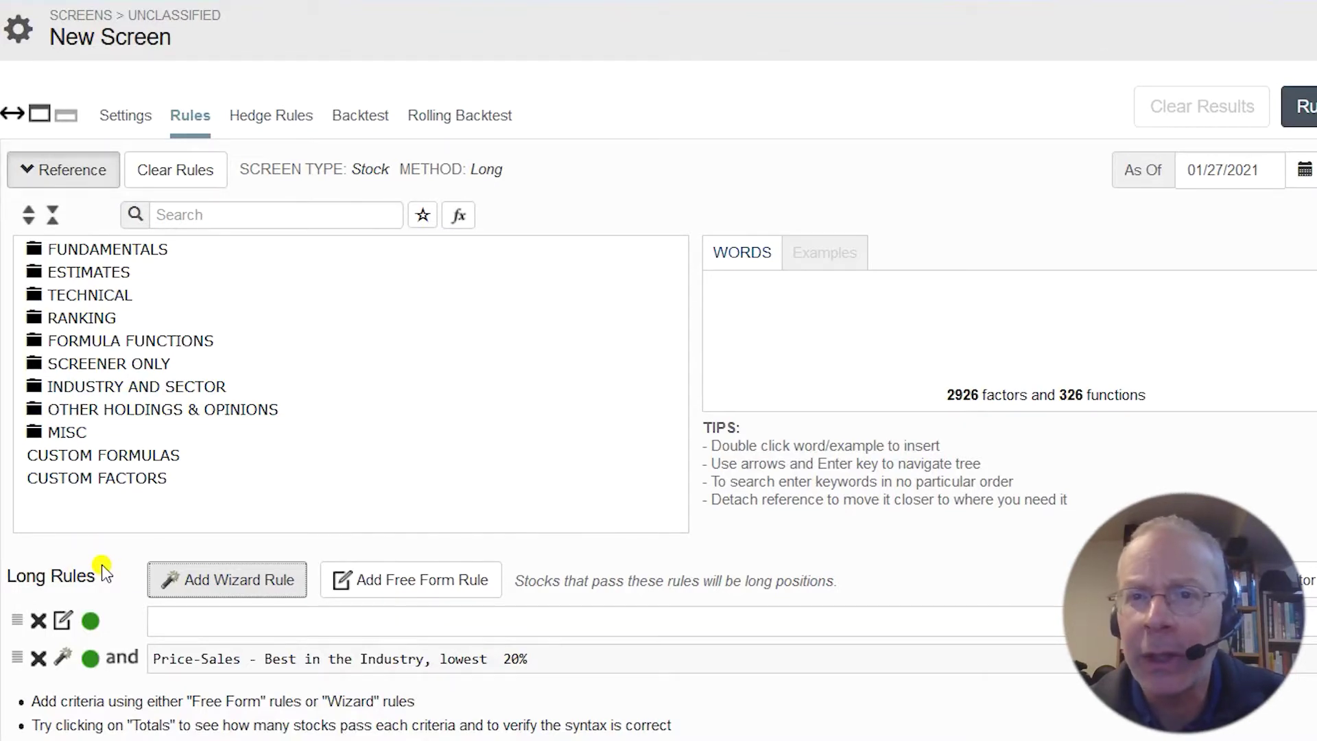
- Add the Daily $ Amount 20-day average liquidity rule with a 100K minimum
{"action": "left_click", "coordinate": [221, 579]}
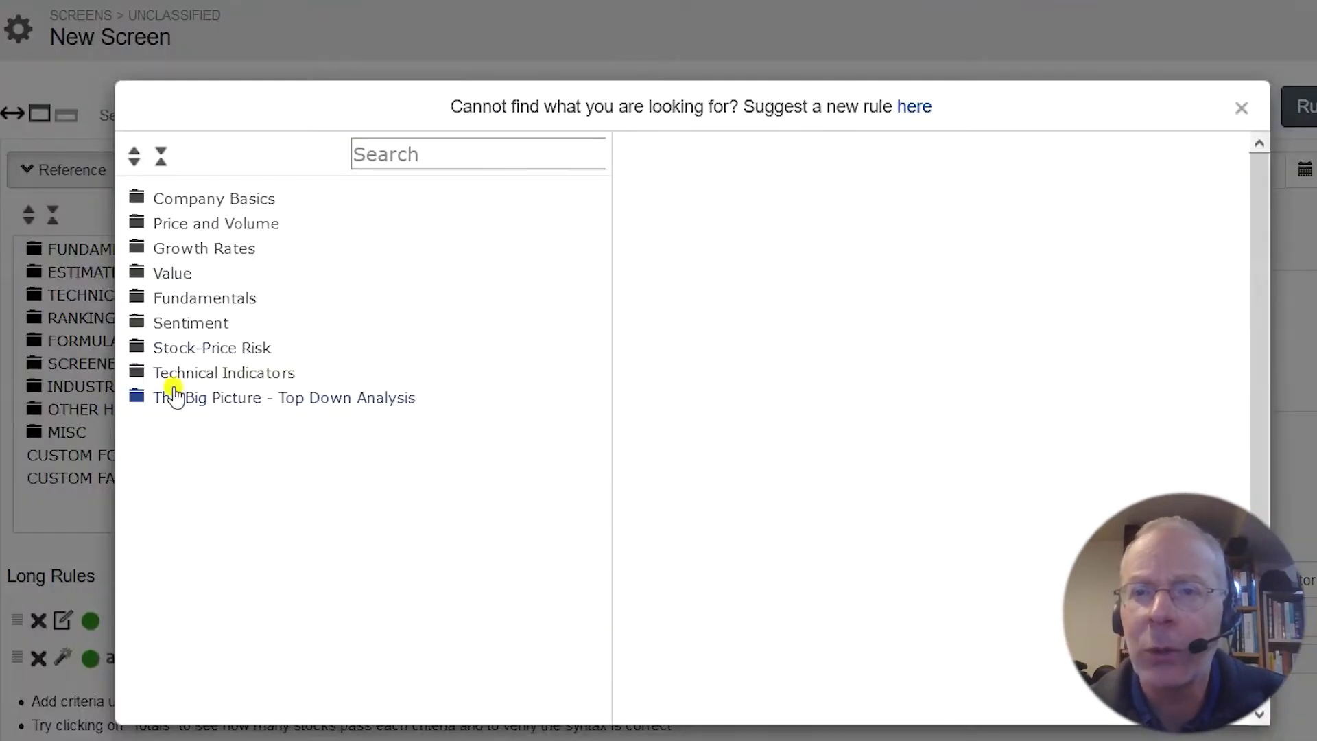
{"action": "left_click", "coordinate": [204, 226]}
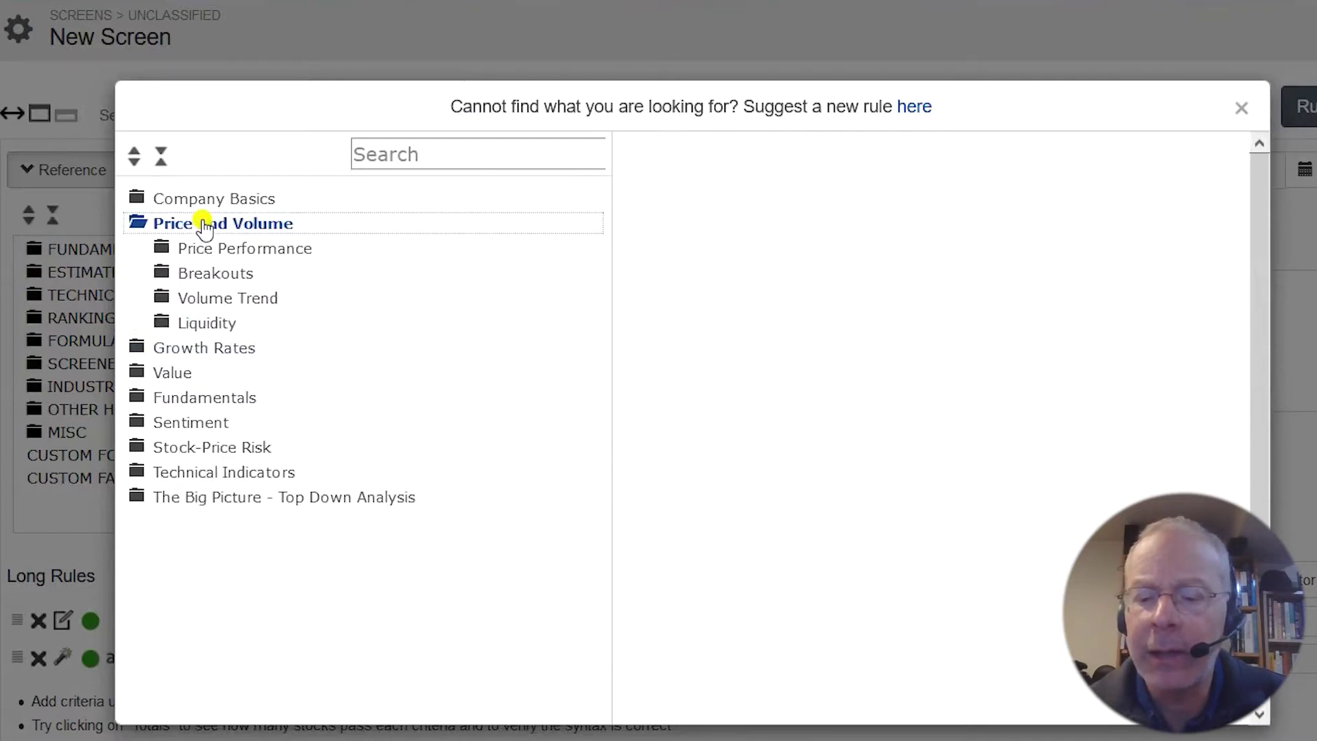
{"action": "left_click", "coordinate": [199, 327]}
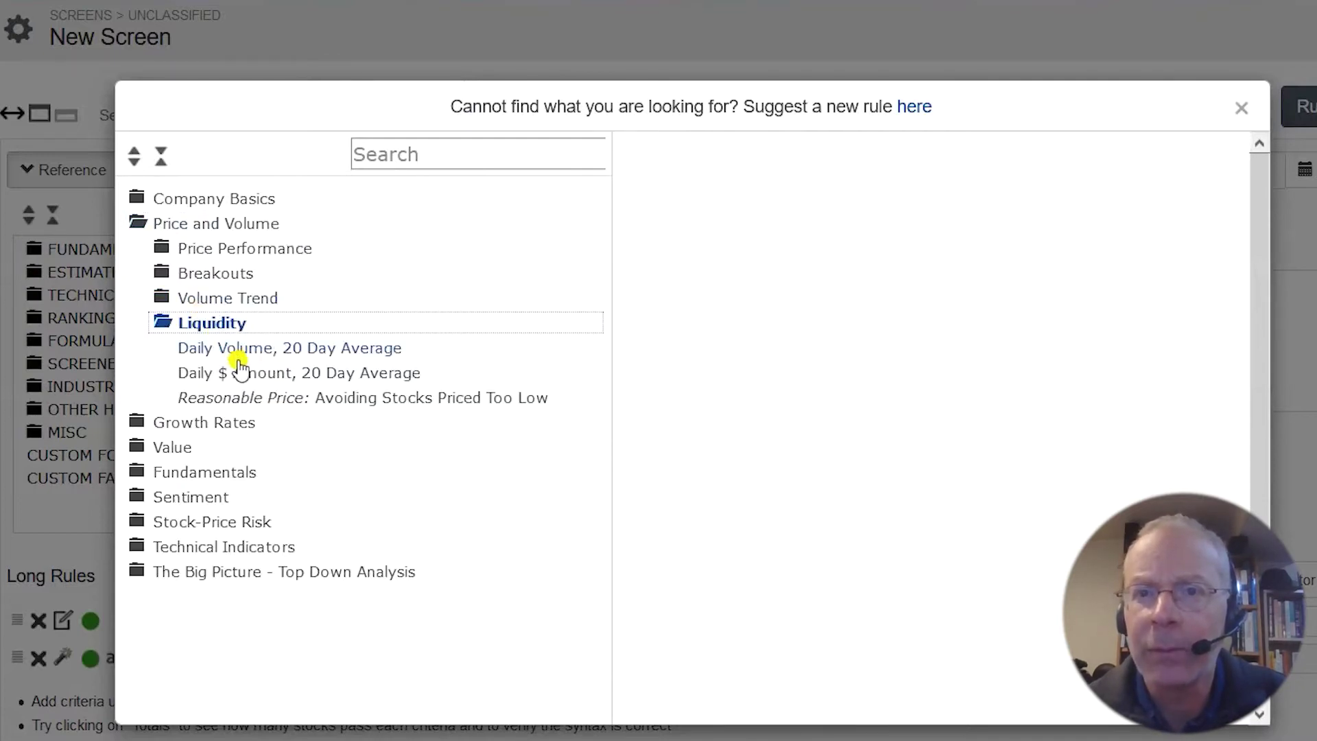
{"action": "left_click", "coordinate": [245, 376]}
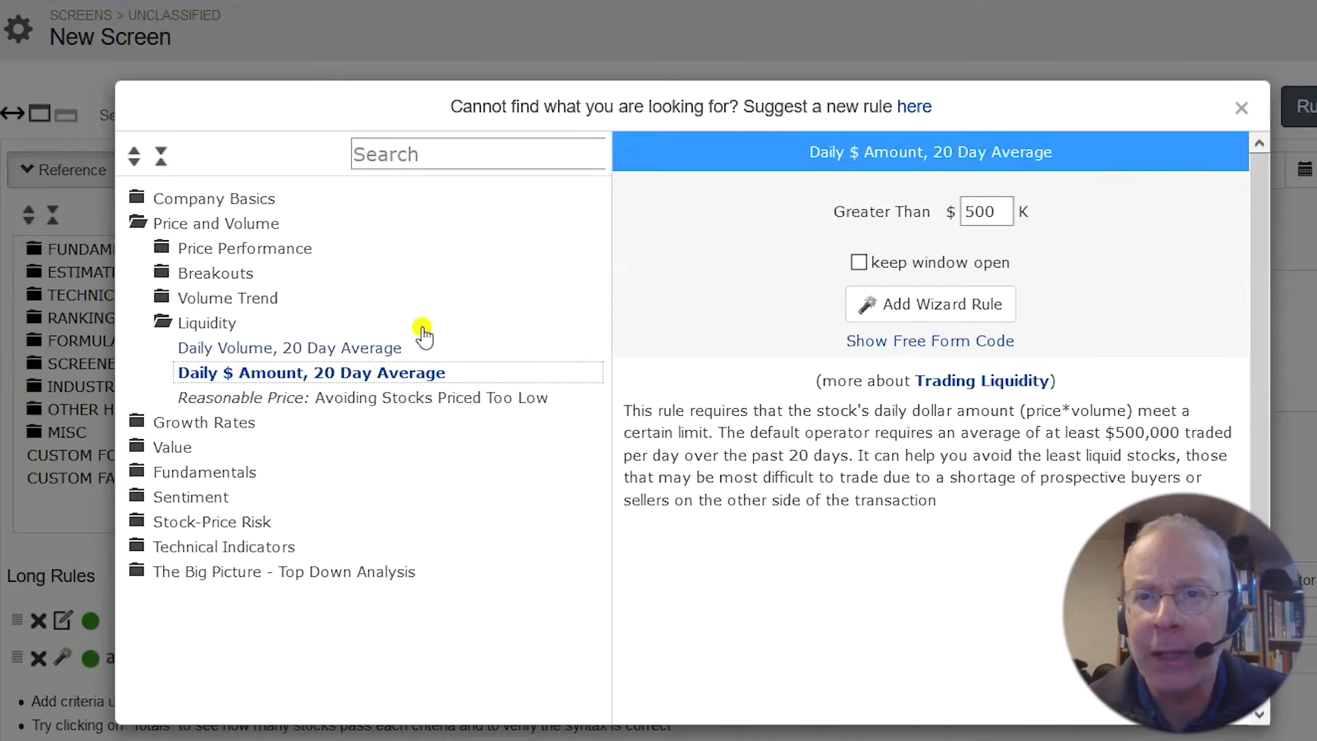
{"action": "left_click", "coordinate": [998, 210]}
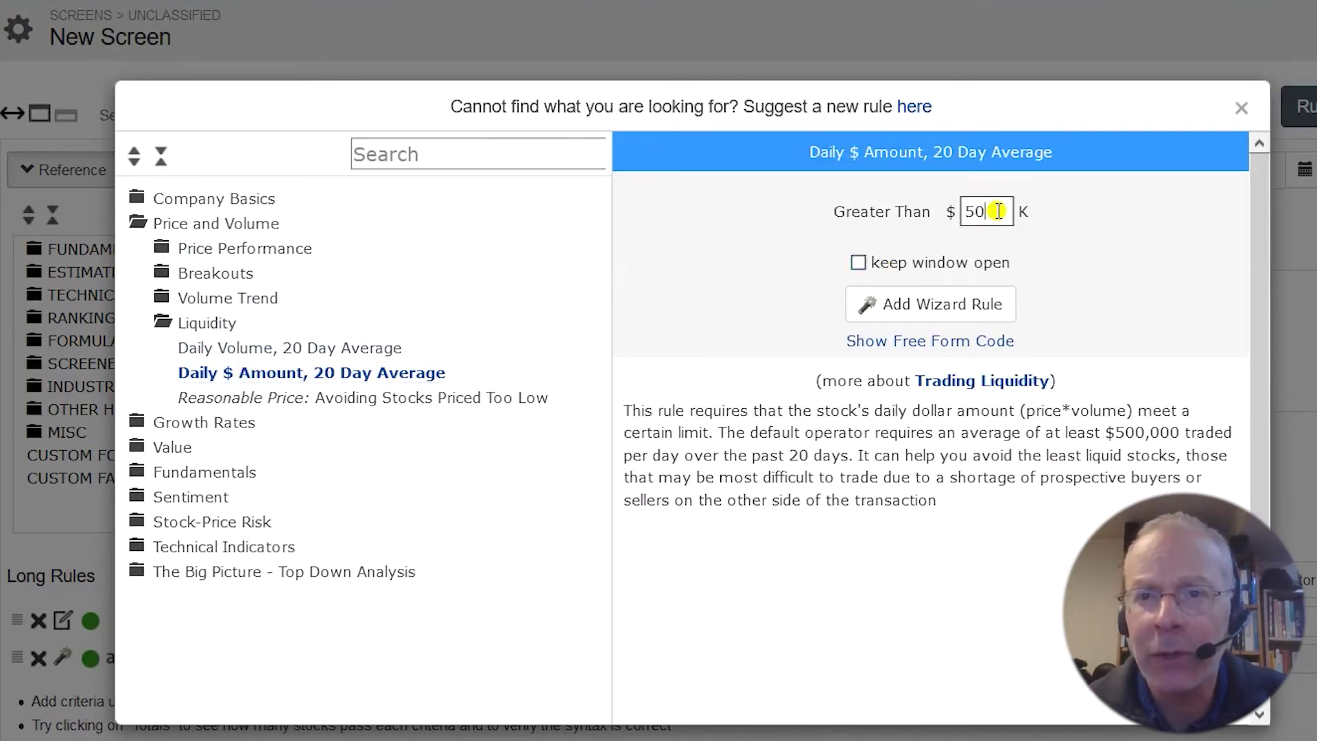
{"action": "key", "text": "BackSpace"}
{"action": "key", "text": "BackSpace"}
{"action": "type", "text": "100"}
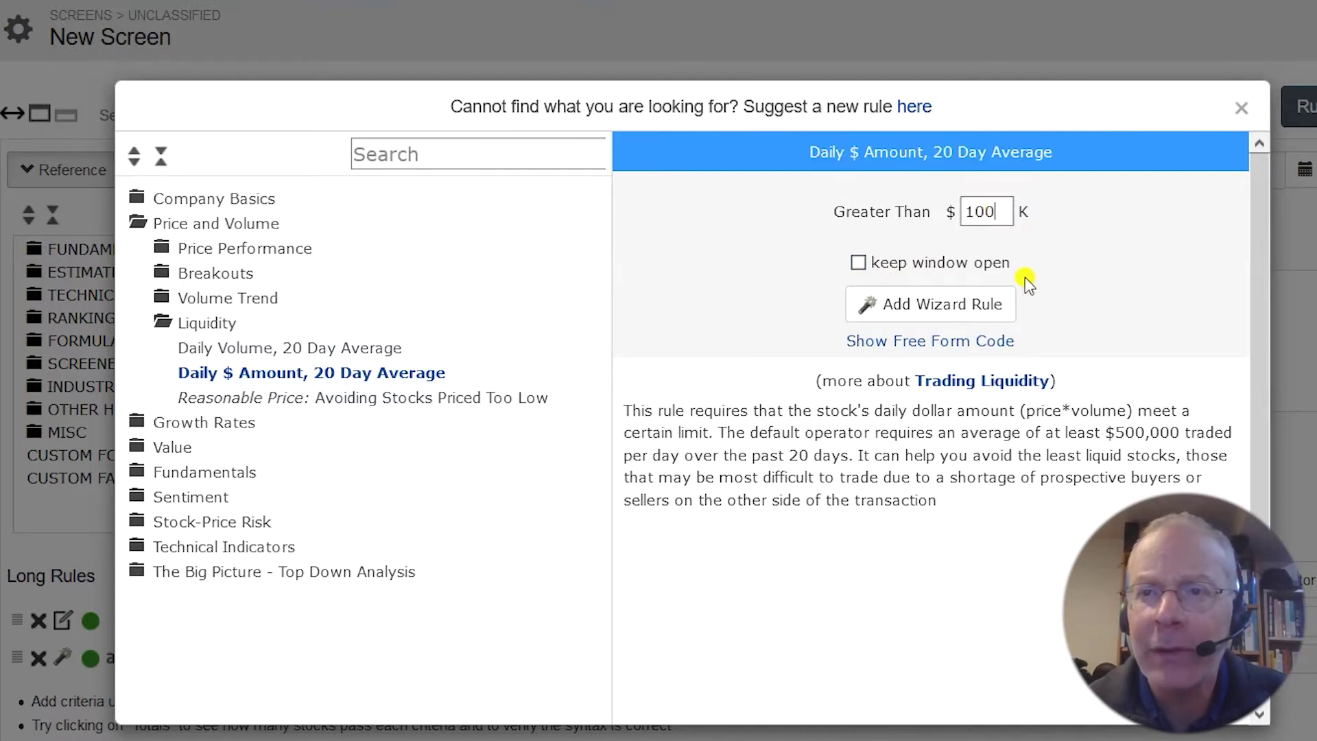
{"action": "left_click", "coordinate": [949, 296]}
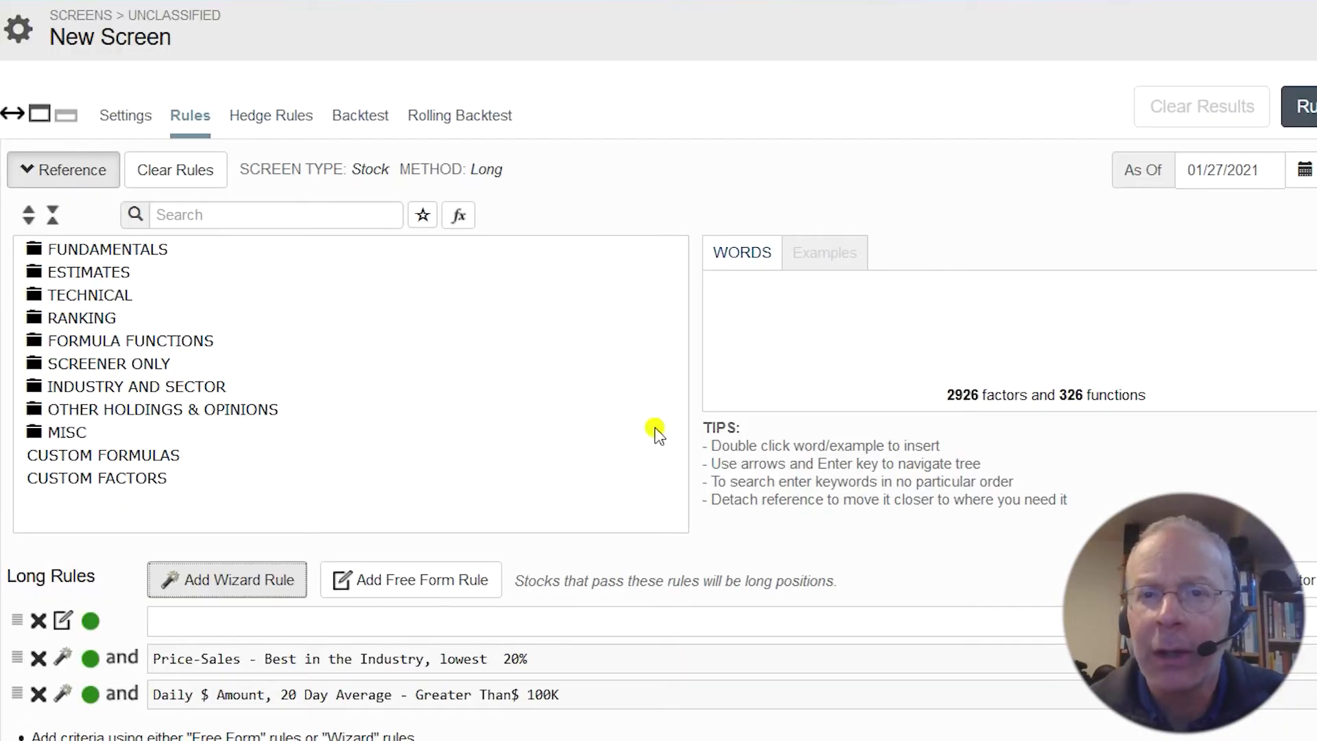
- Add the Avoiding Stocks Priced Too Low rule with a minimum price of 1
{"action": "left_click", "coordinate": [229, 582]}
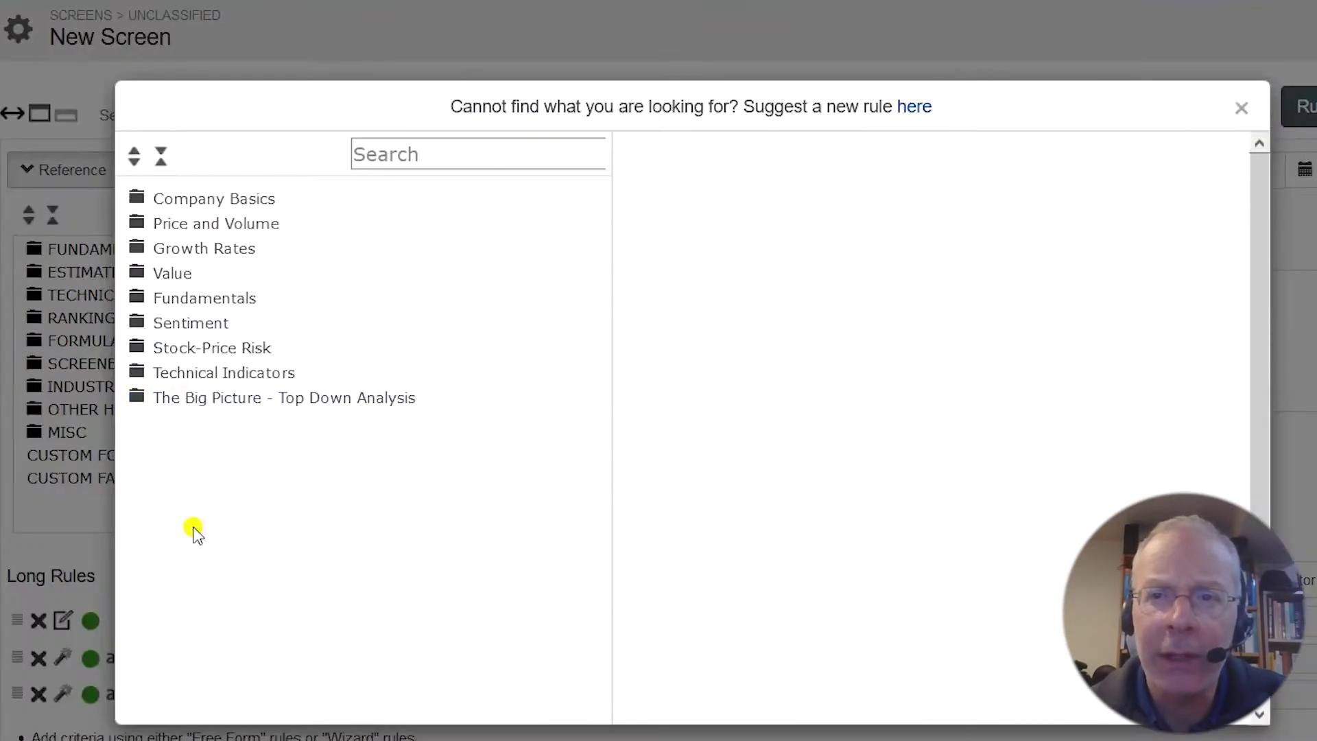
{"action": "left_click", "coordinate": [205, 223]}
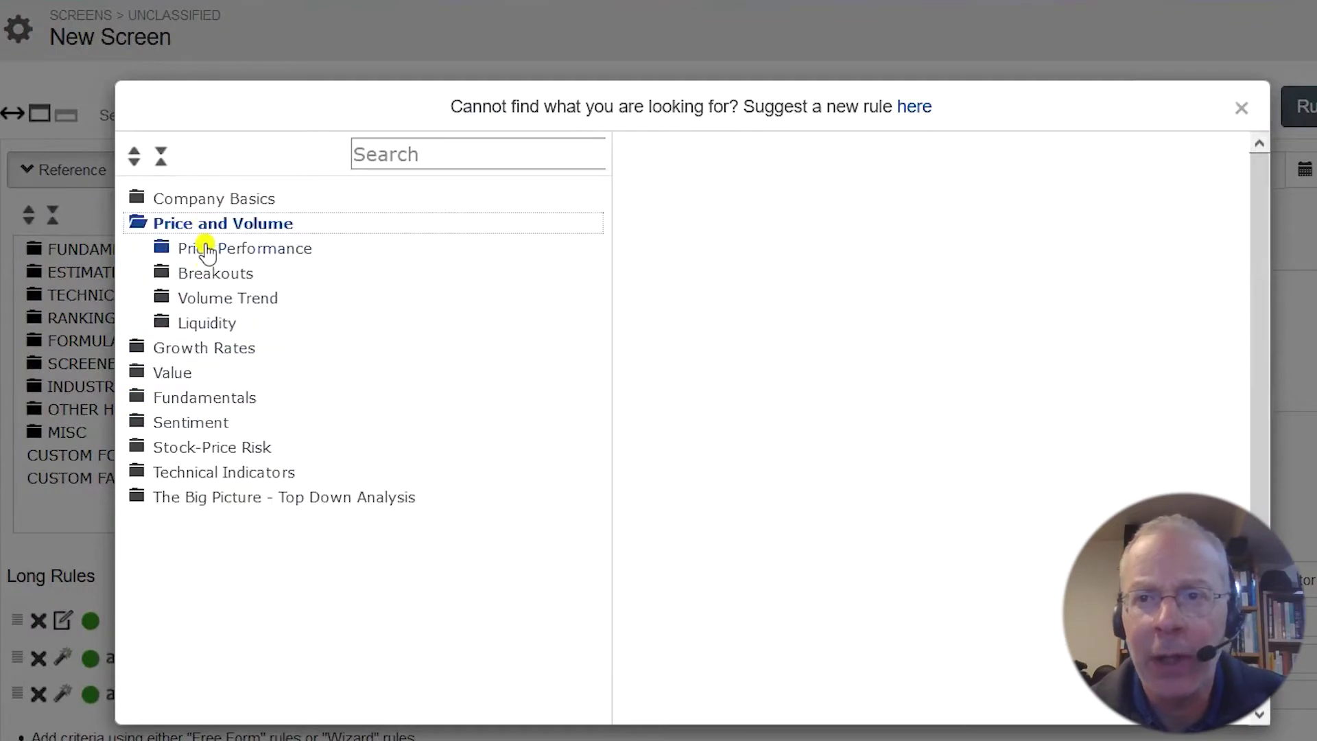
{"action": "left_click", "coordinate": [209, 324]}
{"action": "left_click", "coordinate": [273, 398]}
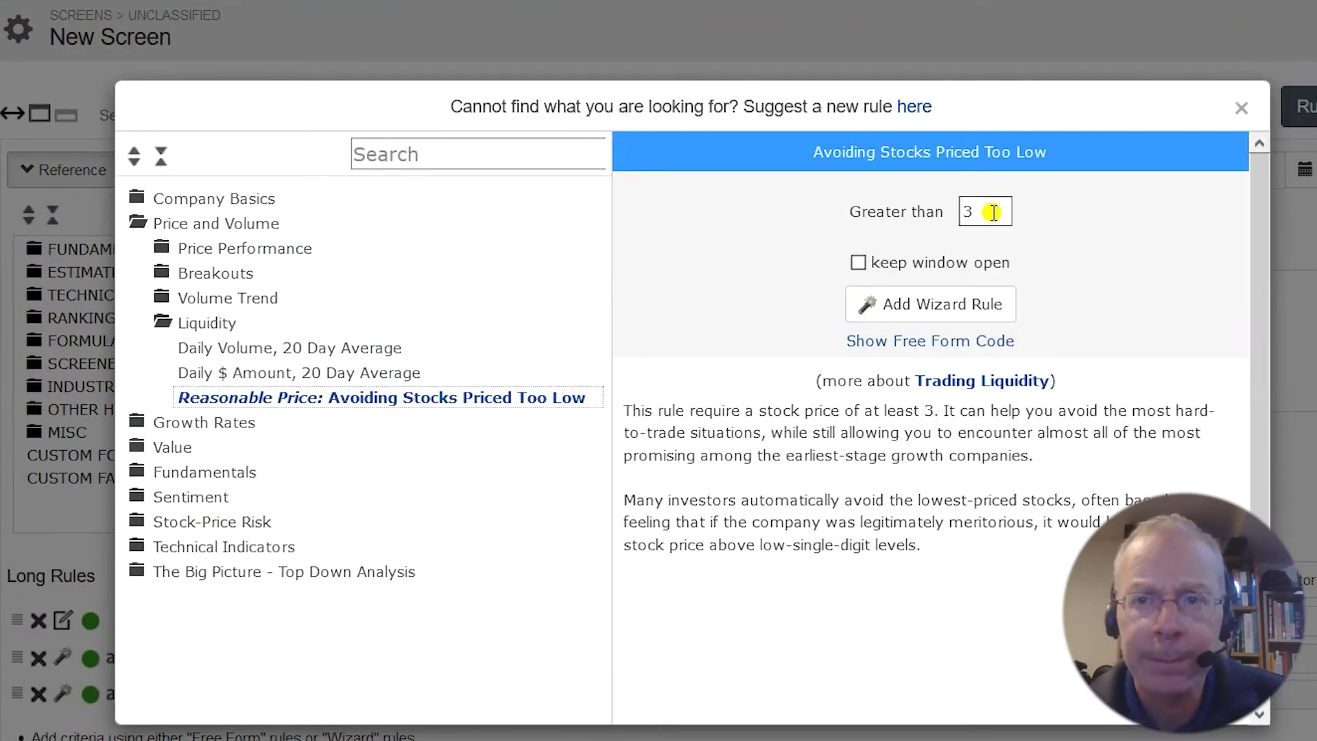
{"action": "double_click", "coordinate": [993, 212]}
{"action": "type", "text": "1"}
{"action": "left_click", "coordinate": [946, 304]}
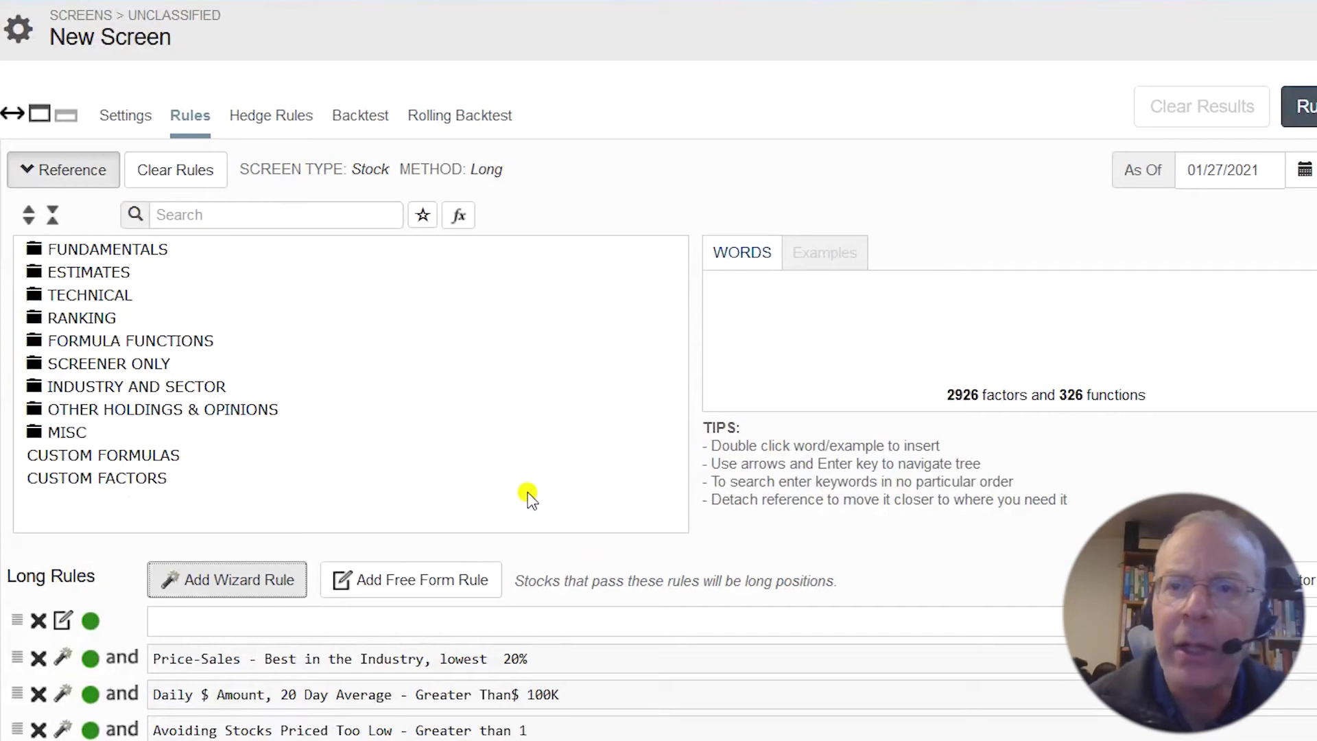
- Add the Company Basics > Size Market Capitalization rule set to Less Than 5000 million
{"action": "left_click", "coordinate": [218, 583]}
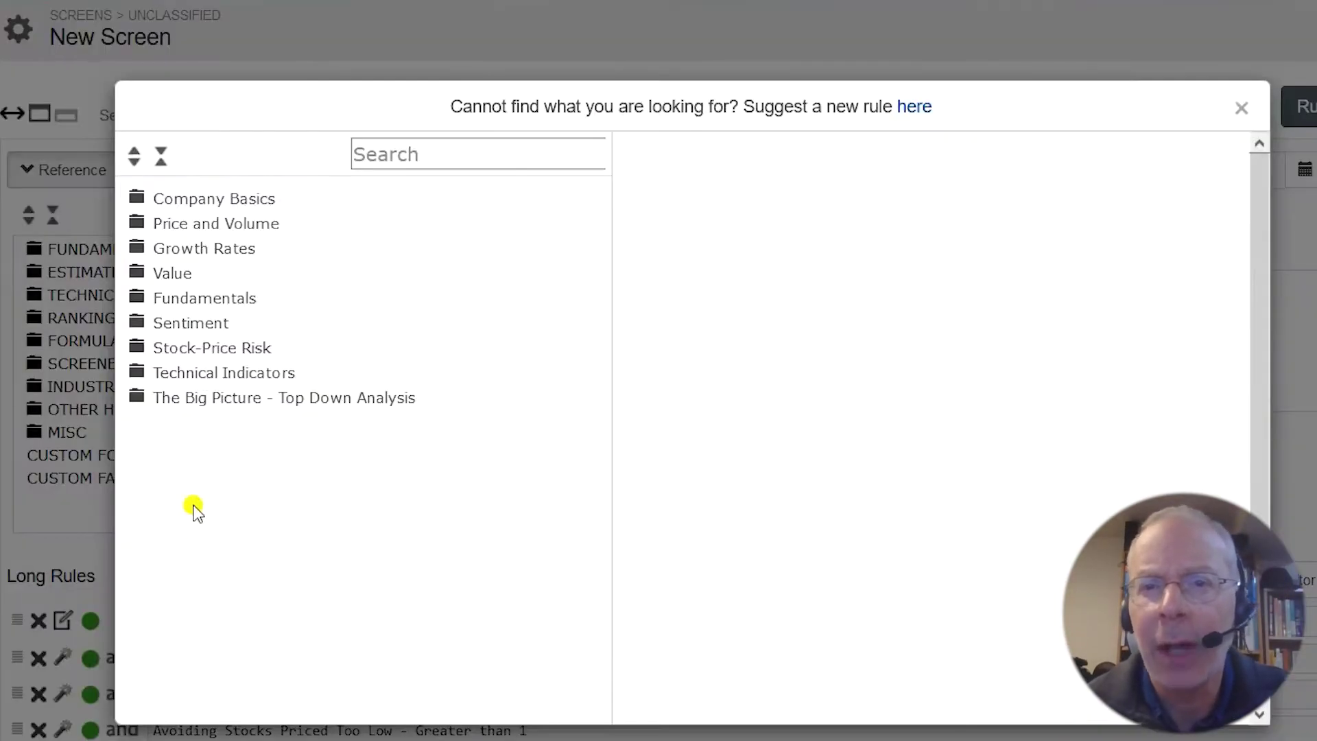
{"action": "left_click", "coordinate": [191, 199]}
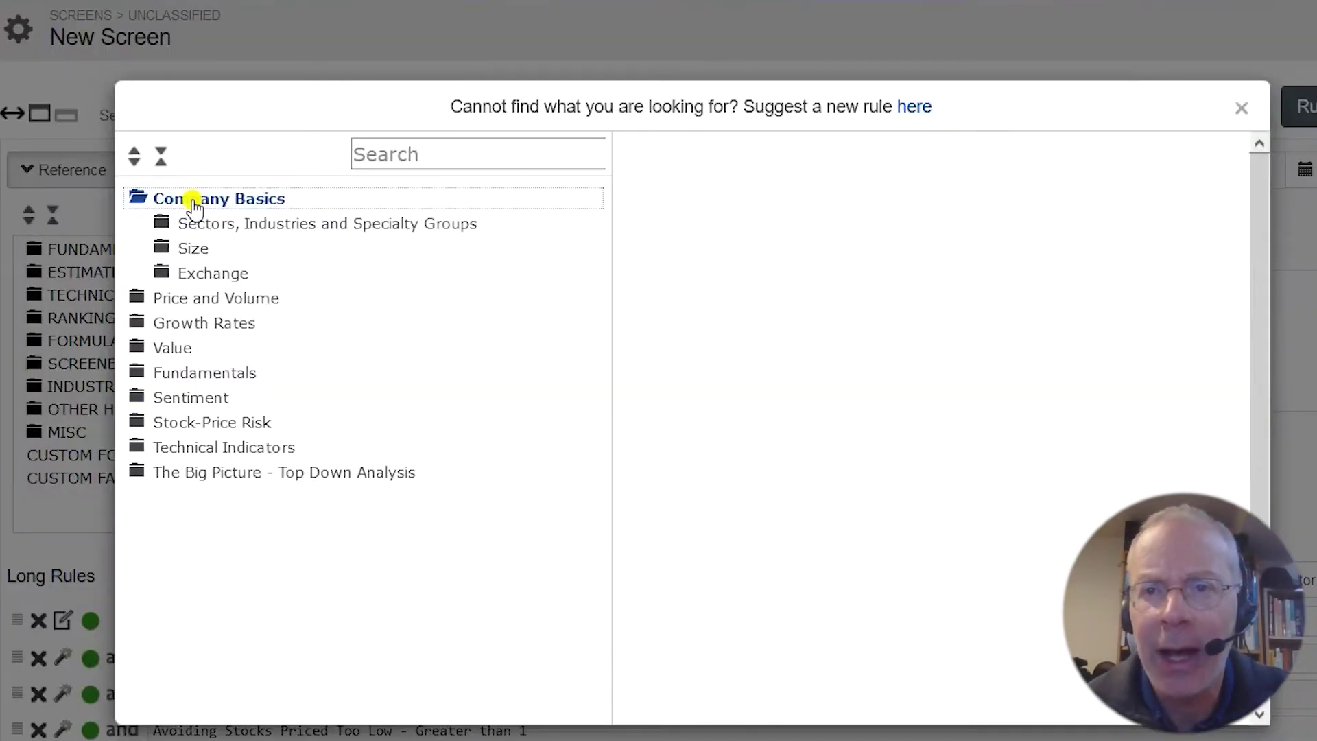
{"action": "left_click", "coordinate": [185, 252]}
{"action": "left_click", "coordinate": [211, 275]}
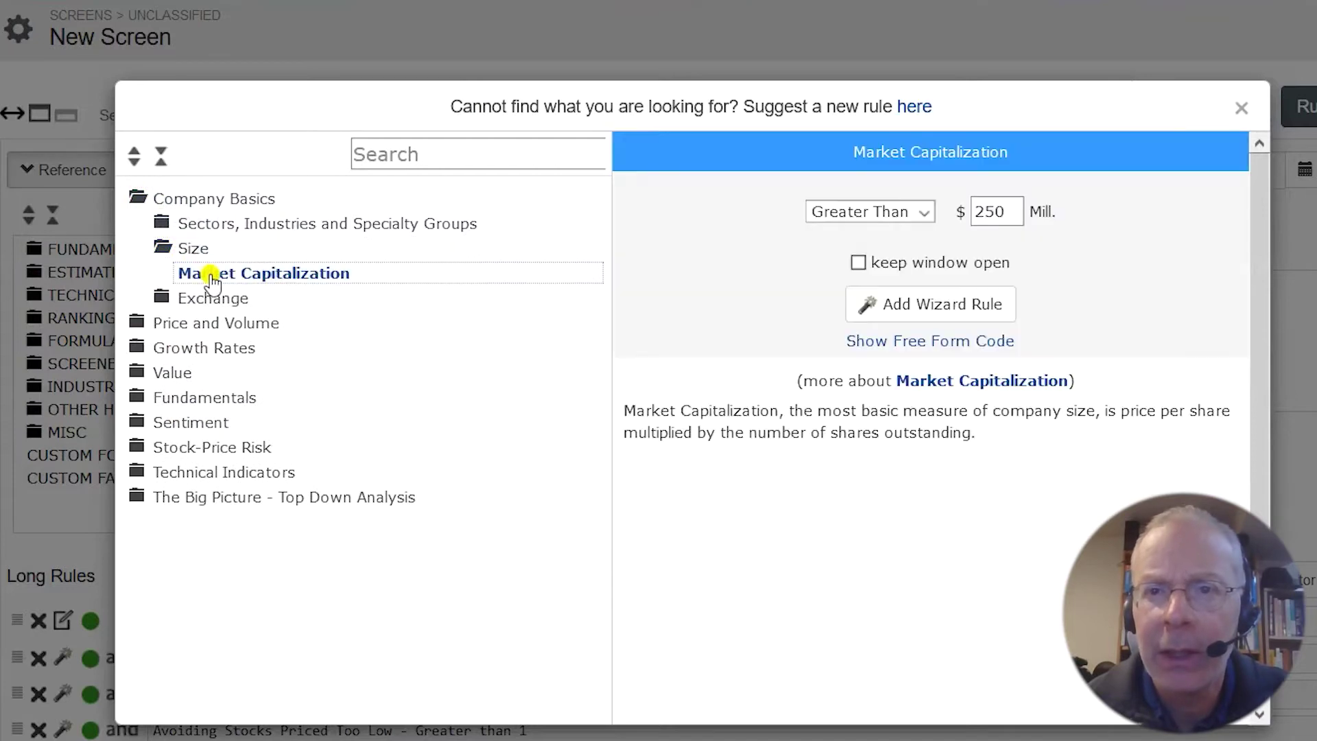
{"action": "left_click", "coordinate": [993, 210]}
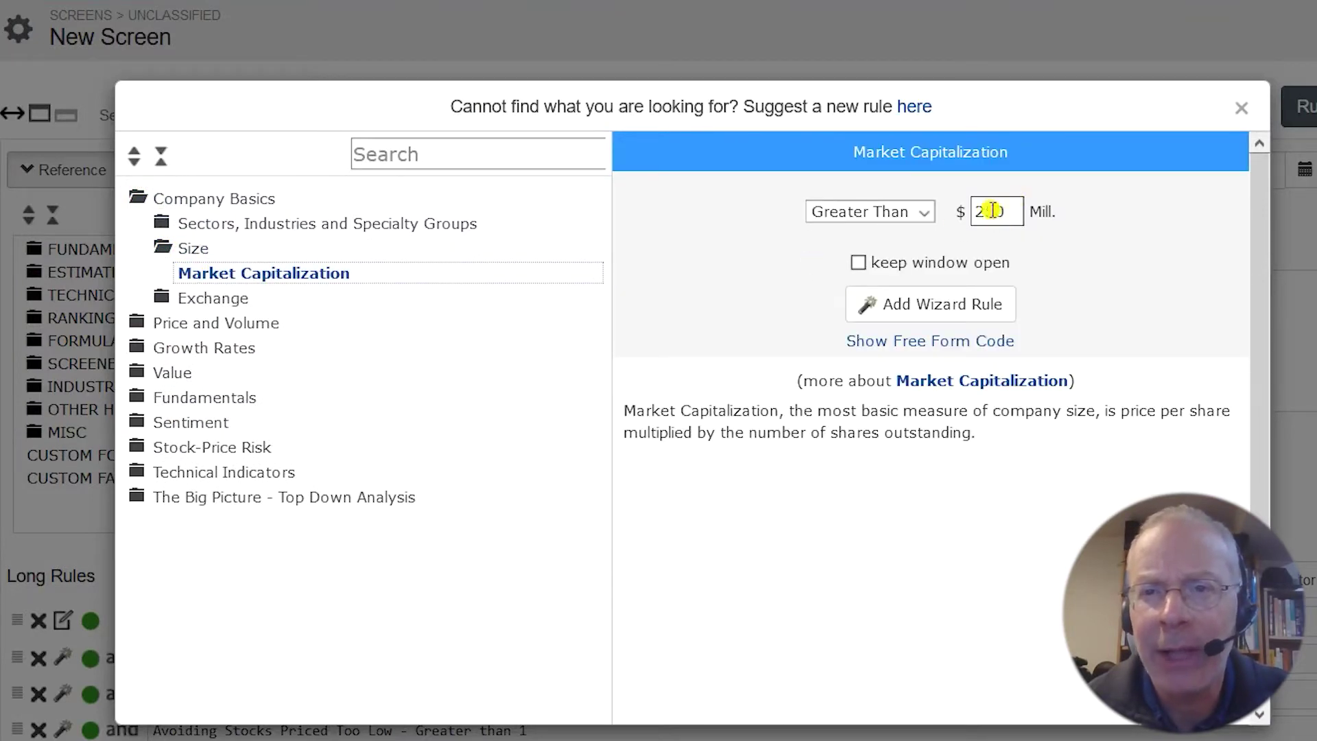
{"action": "left_click", "coordinate": [924, 212]}
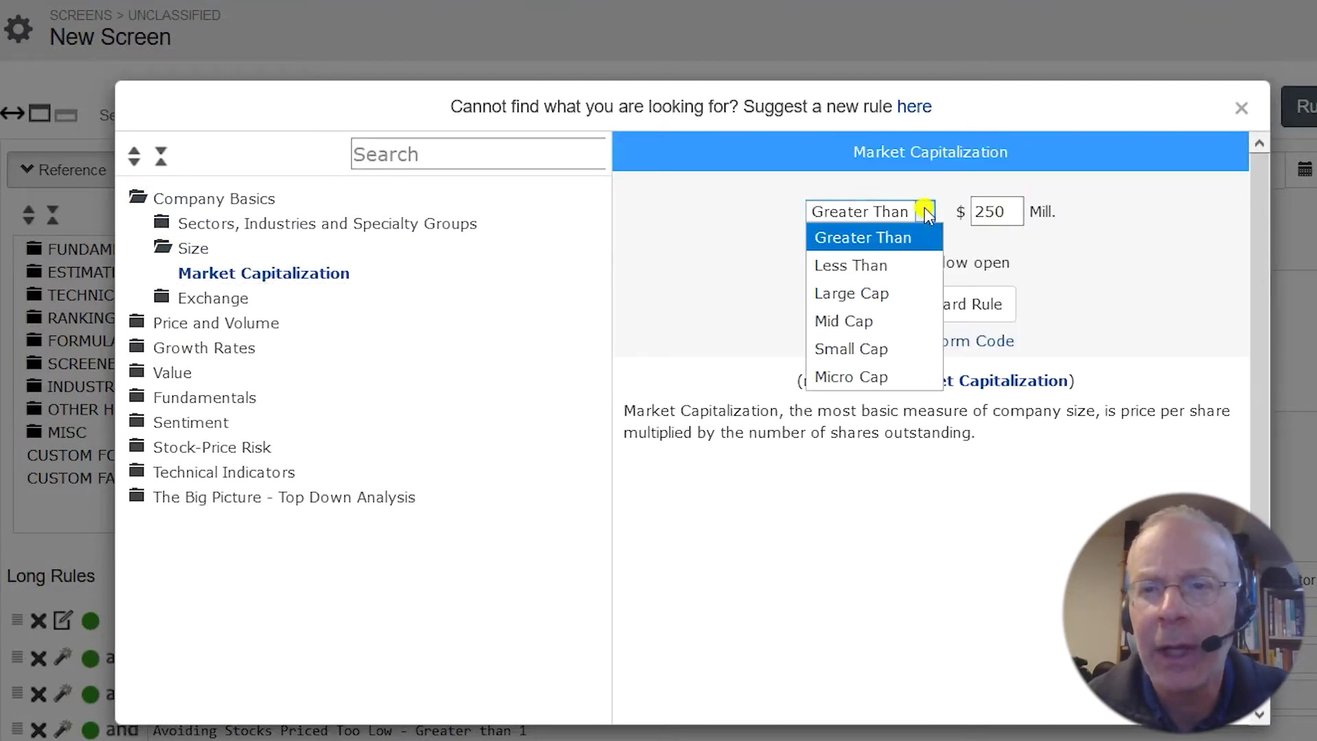
{"action": "left_click", "coordinate": [849, 266]}
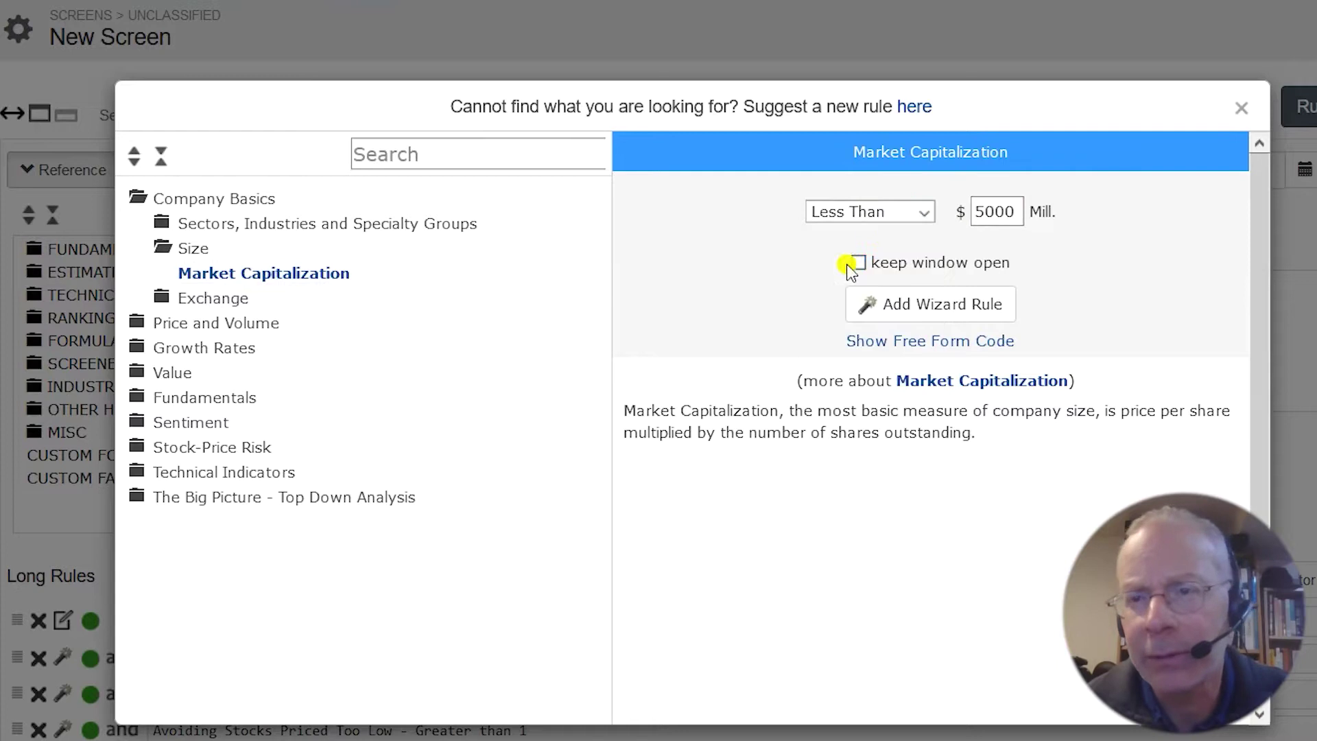
{"action": "left_click", "coordinate": [940, 312]}
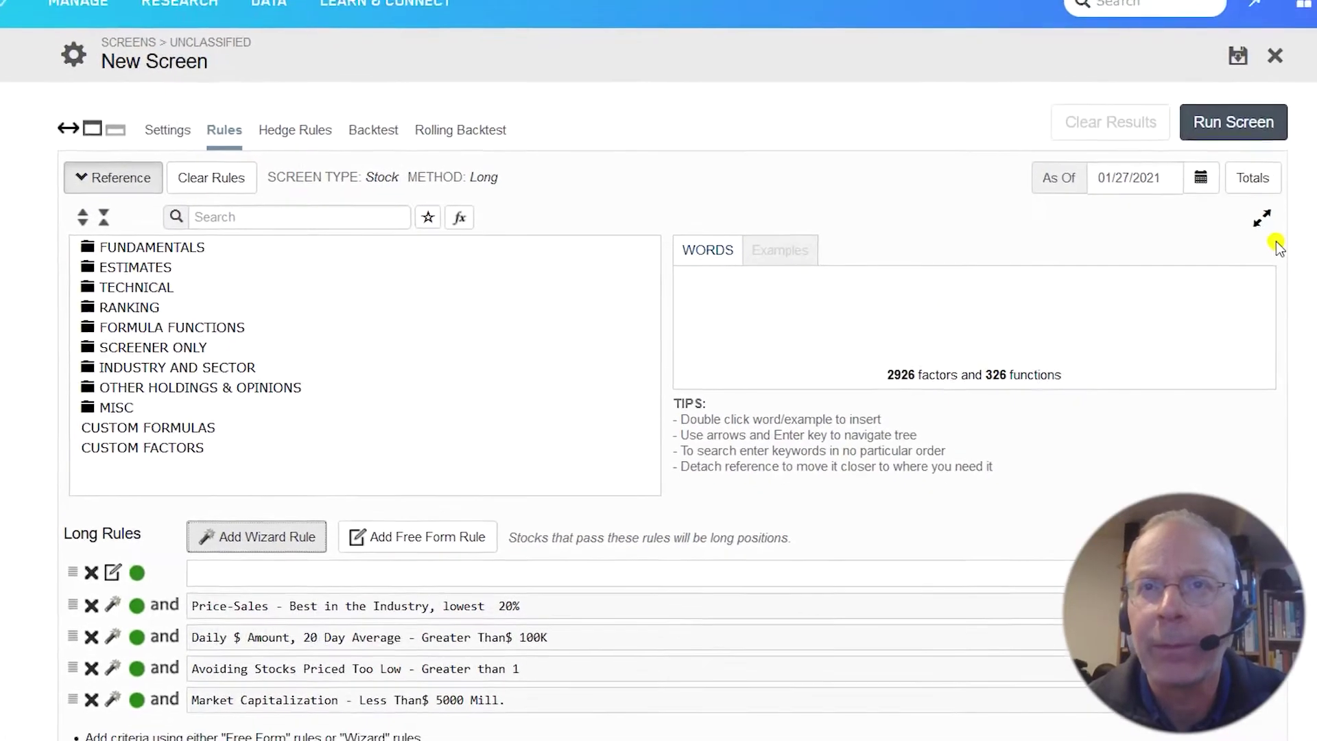
{"action": "scroll", "coordinate": [659, 391], "scroll_direction": "down", "scroll_amount": 2}
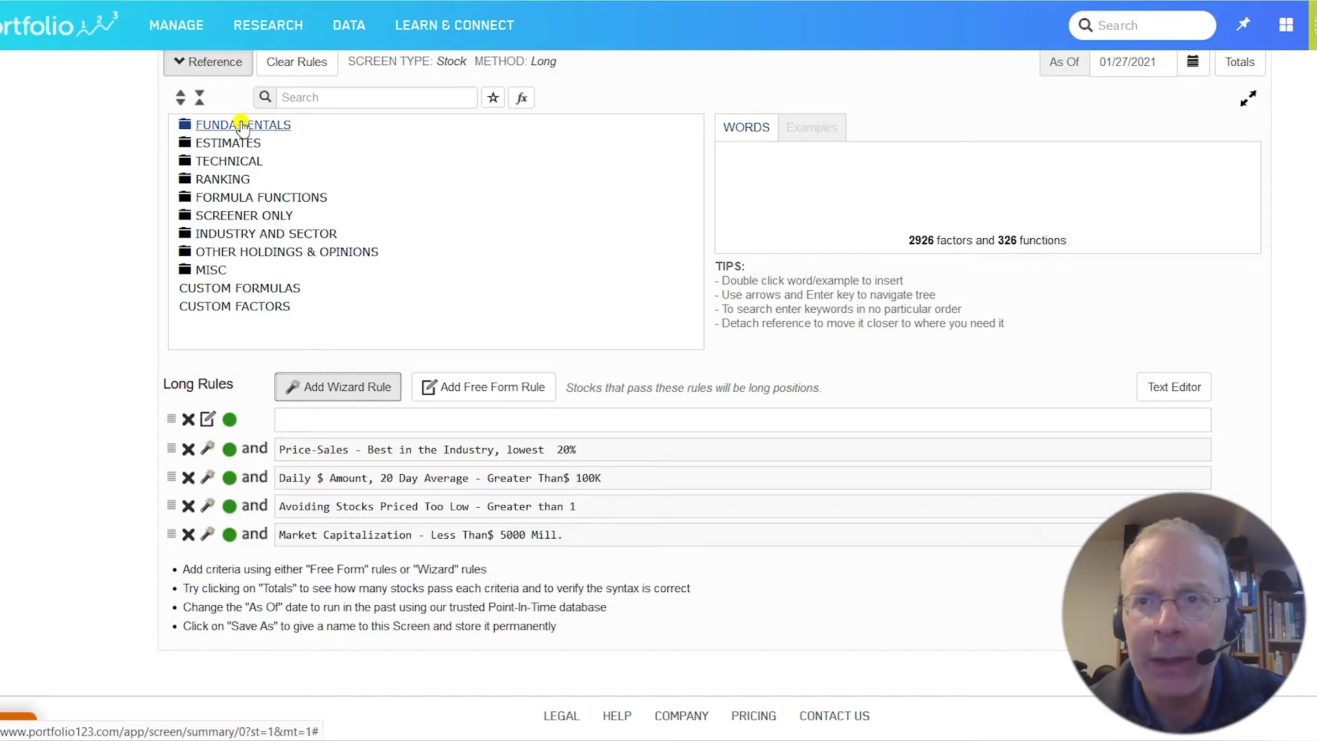
- Insert OpIncGr%PYQ from Income Statement > Operating Income and complete the rule 'OpIncGr%PYQ > 5'
{"action": "left_click", "coordinate": [242, 126]}
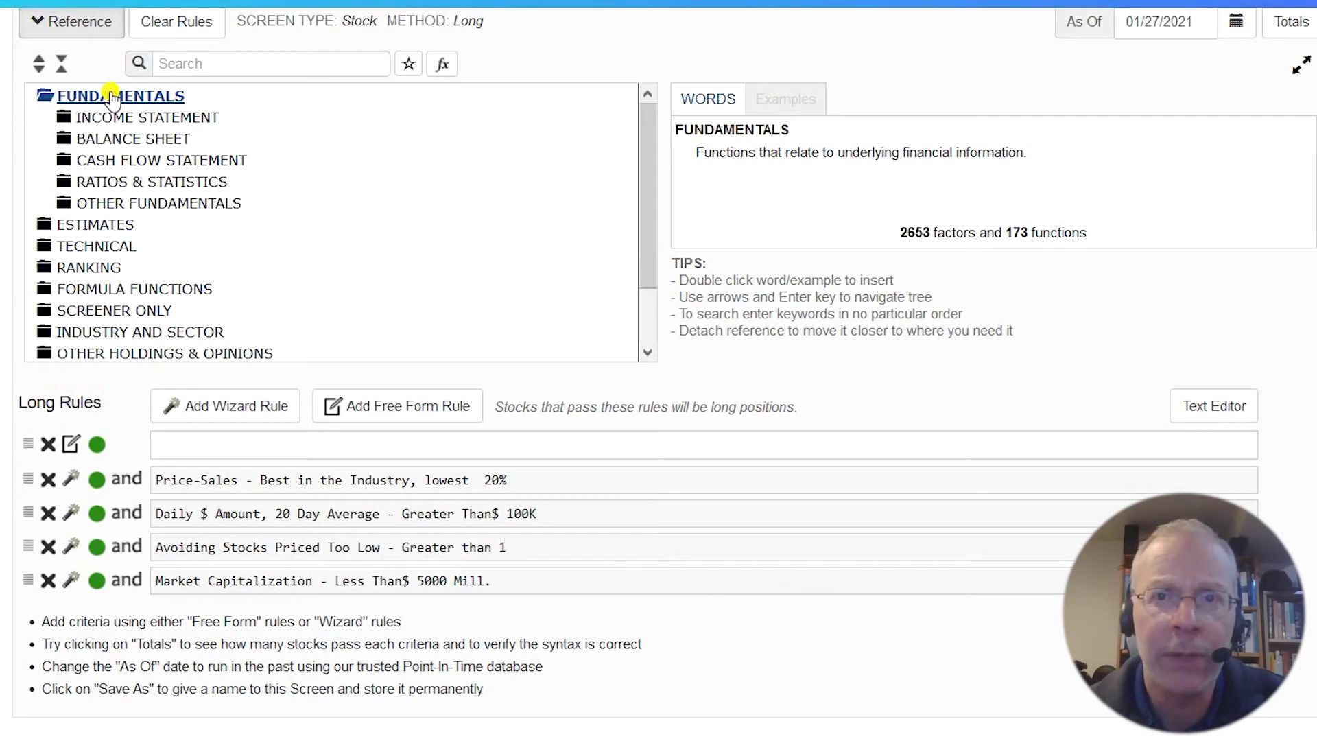
{"action": "left_click", "coordinate": [130, 118]}
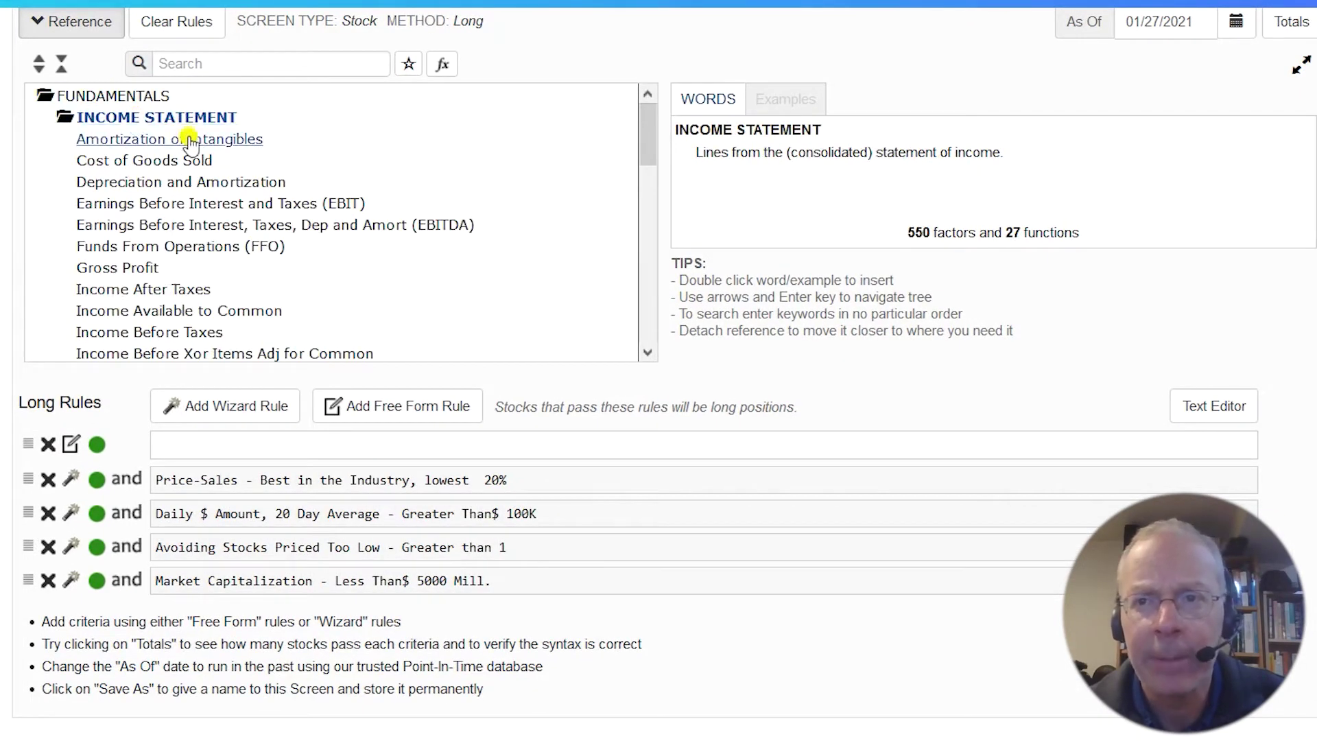
{"action": "scroll", "coordinate": [648, 302], "scroll_direction": "down", "scroll_amount": 2}
{"action": "scroll", "coordinate": [648, 302], "scroll_direction": "down", "scroll_amount": 2}
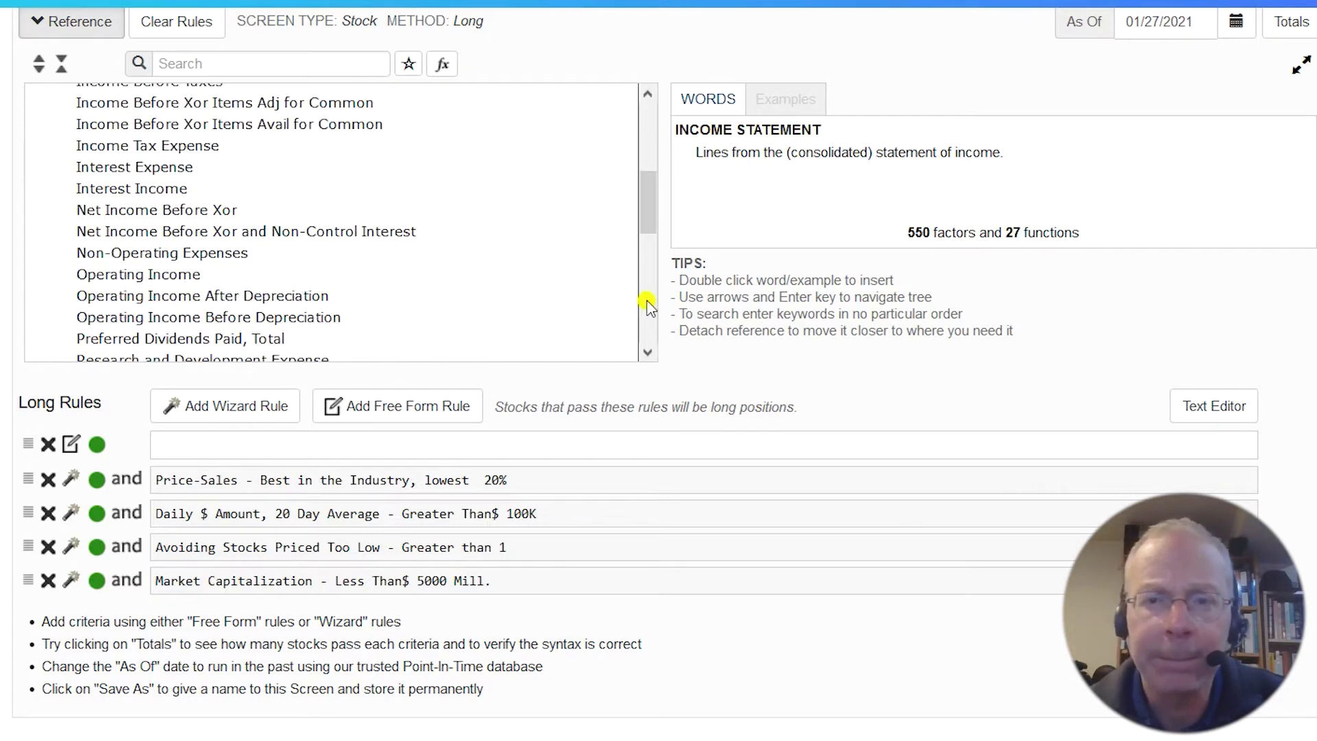
{"action": "left_click", "coordinate": [184, 275]}
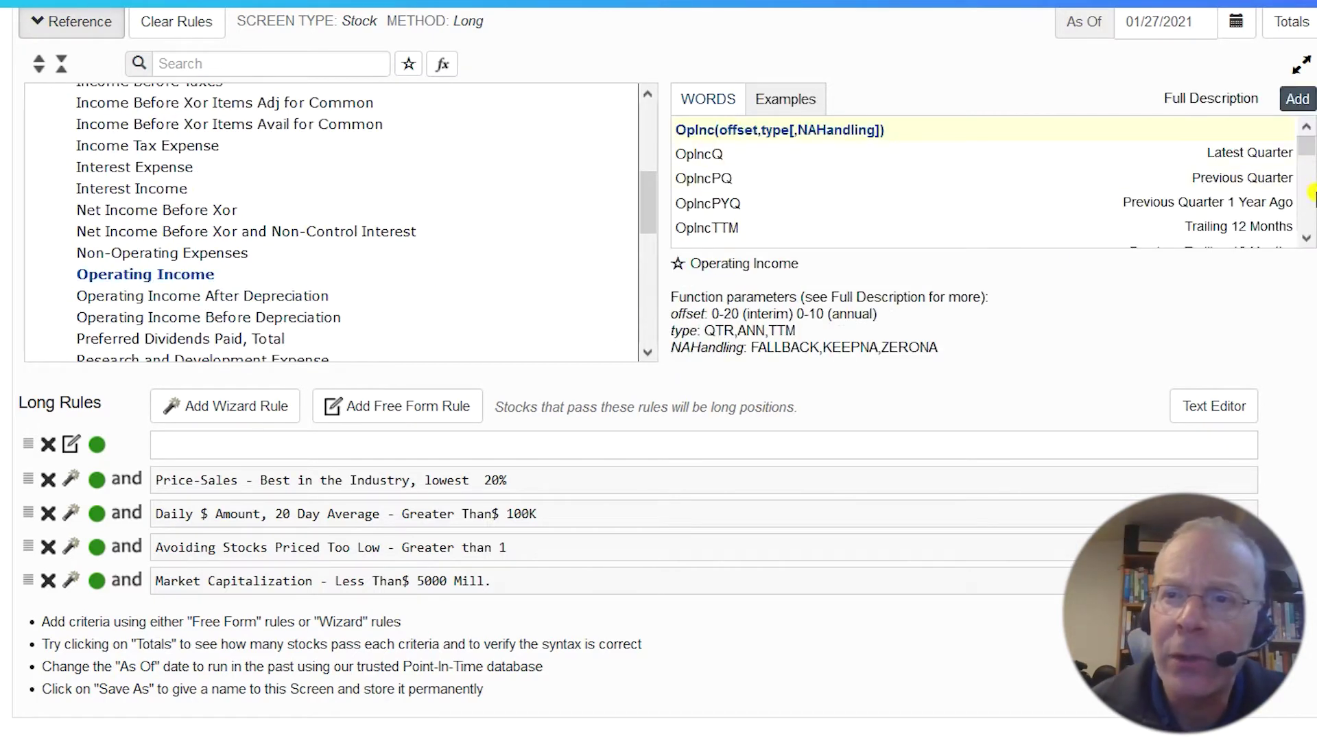
{"action": "scroll", "coordinate": [1307, 199], "scroll_direction": "down", "scroll_amount": 3}
{"action": "left_click", "coordinate": [753, 239]}
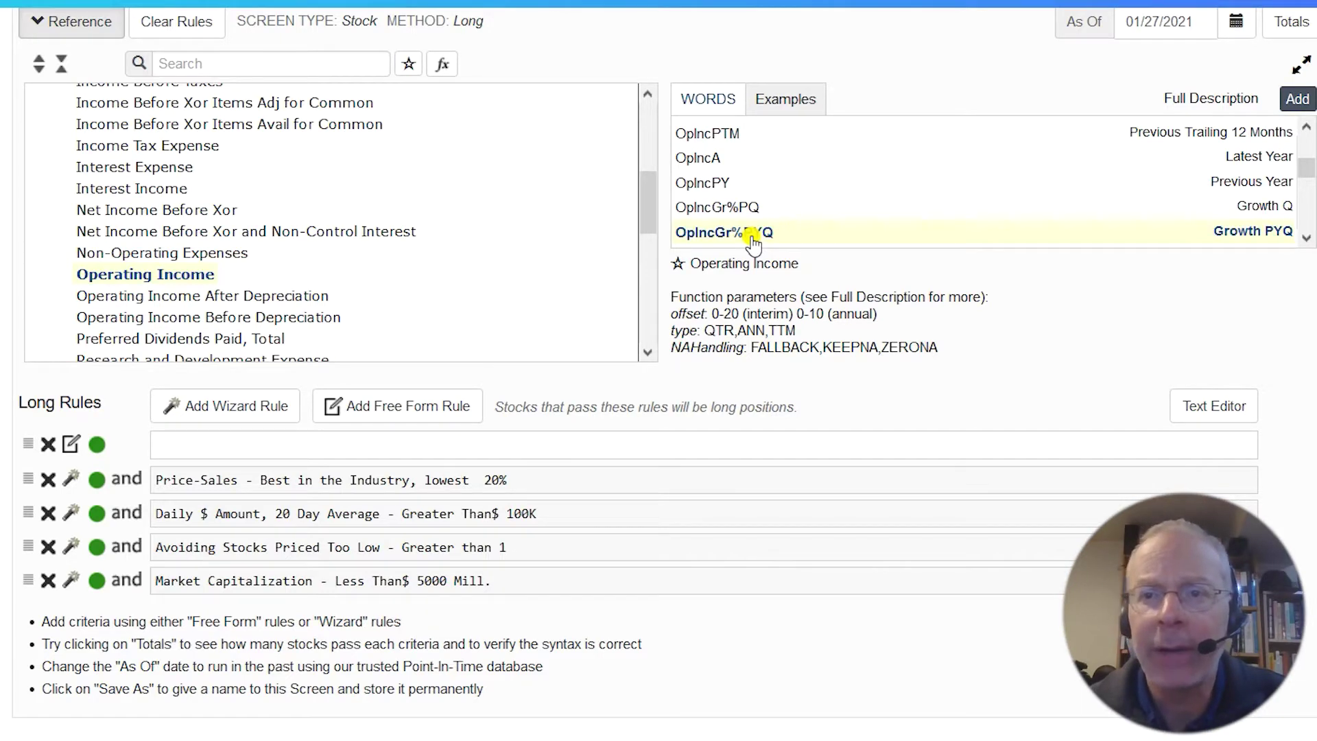
{"action": "left_click", "coordinate": [1297, 99]}
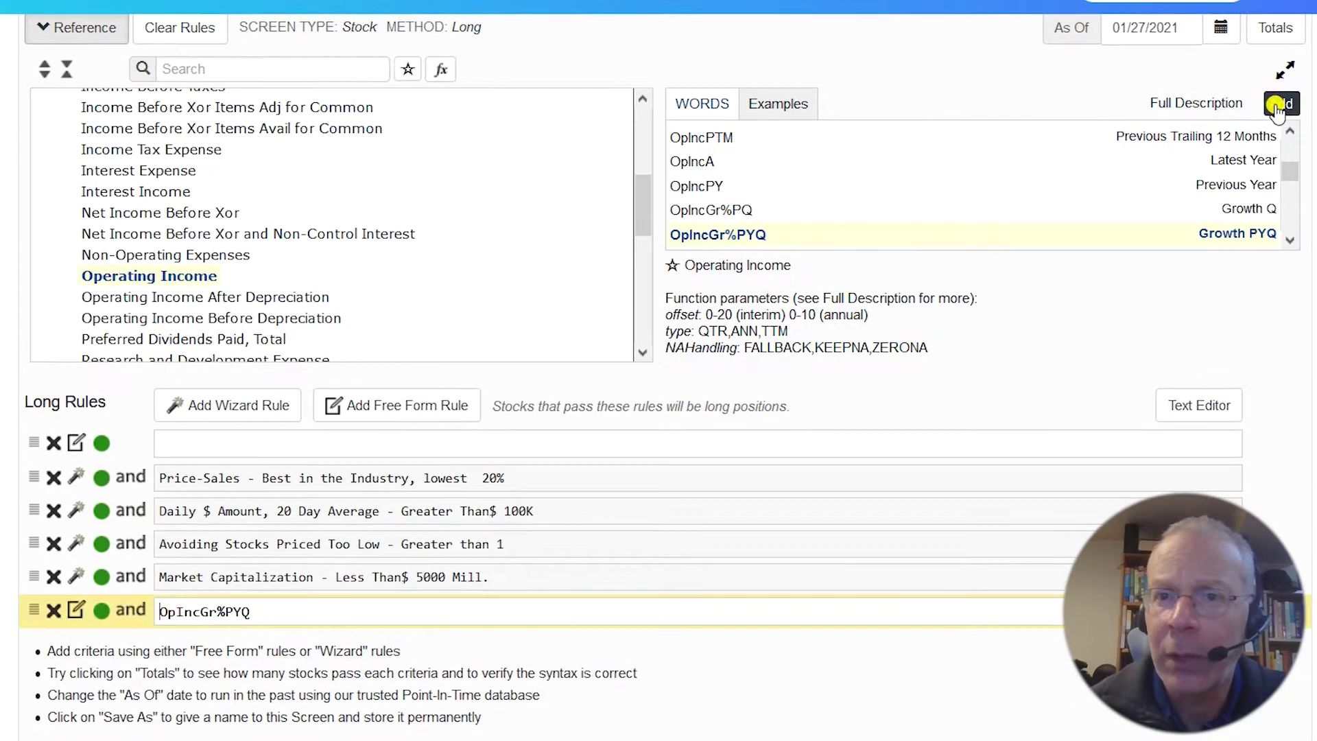
{"action": "left_click", "coordinate": [299, 605]}
{"action": "type", "text": "> 5"}
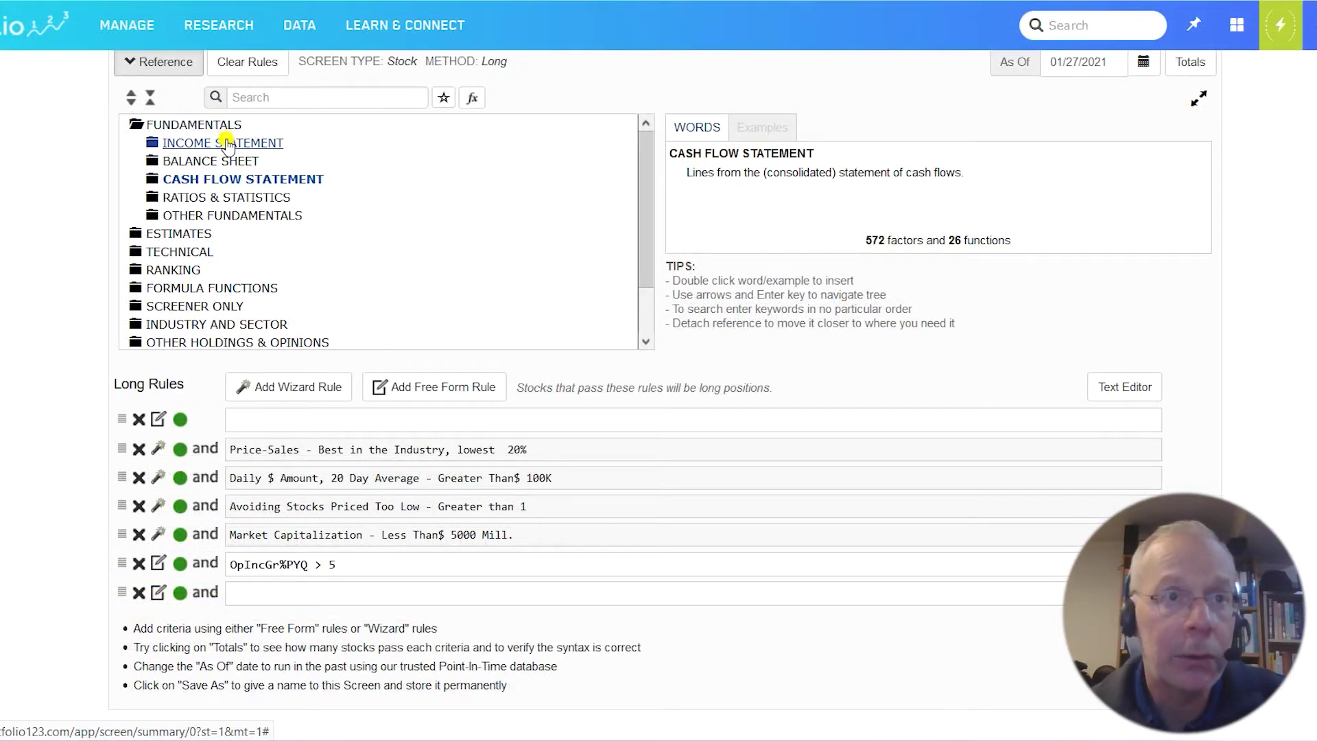
- Insert NetIncBXorTTM into the empty rule and follow it with '<'
{"action": "left_click", "coordinate": [227, 144]}
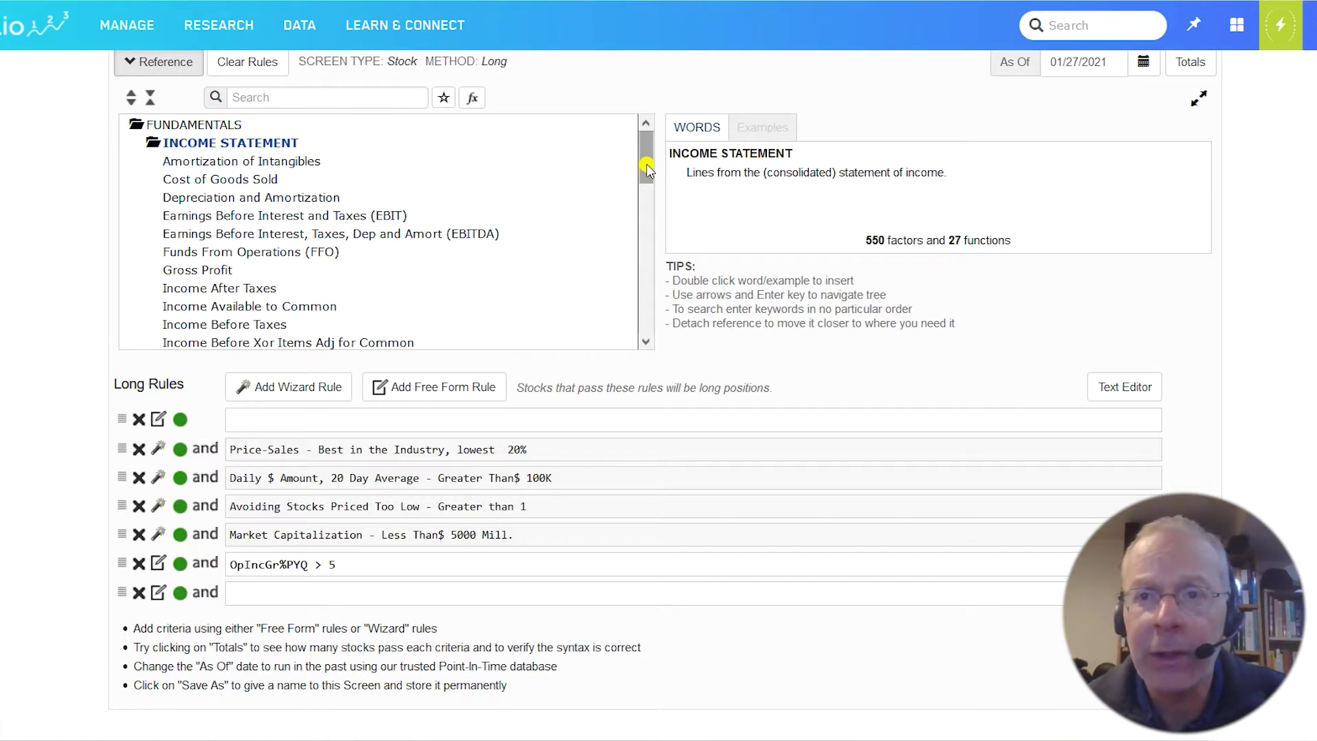
{"action": "left_click_drag", "start_coordinate": [647, 168], "coordinate": [647, 199]}
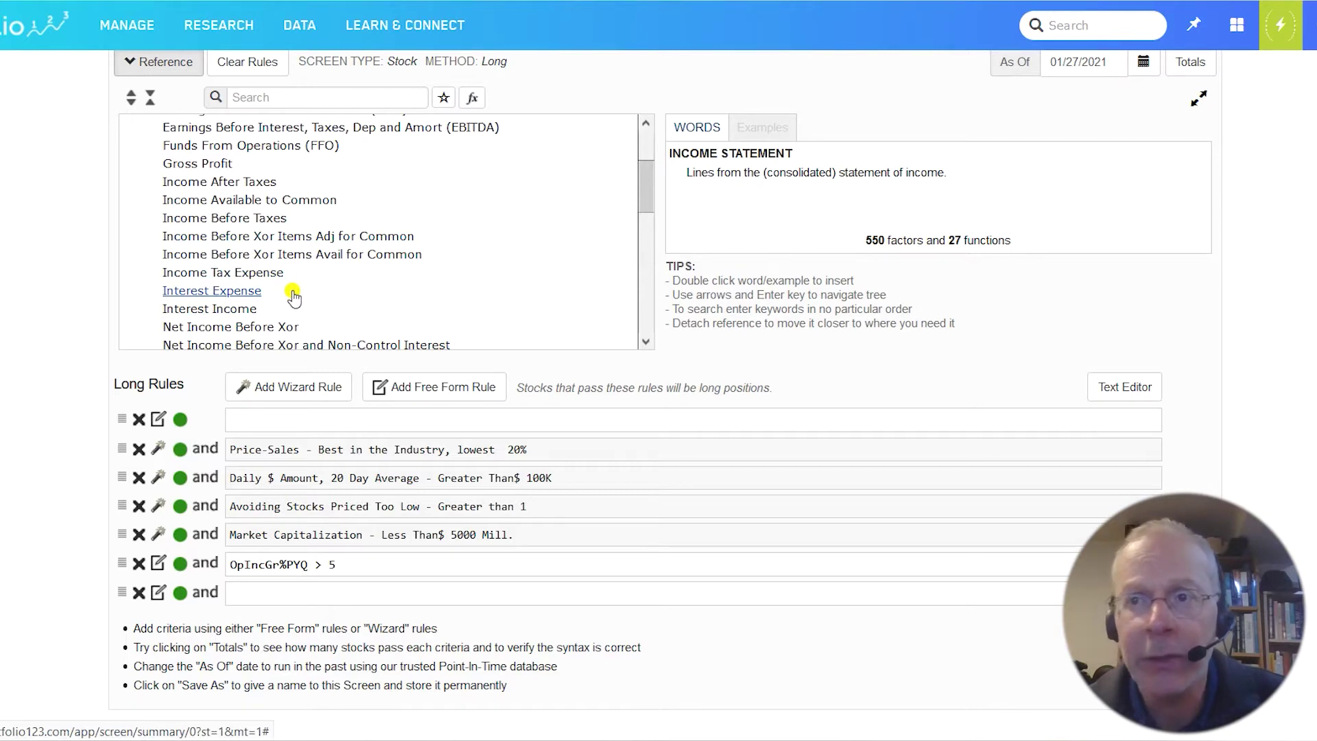
{"action": "left_click", "coordinate": [263, 328]}
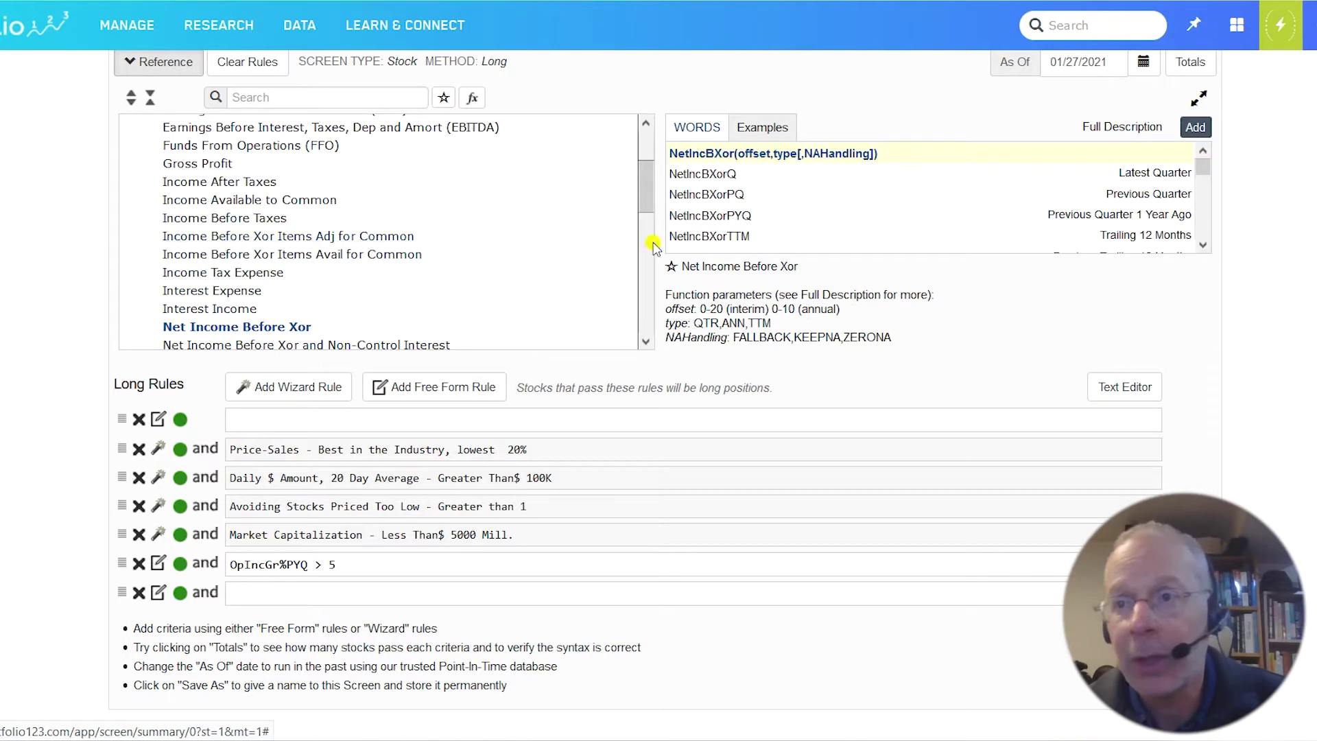
{"action": "left_click", "coordinate": [700, 239]}
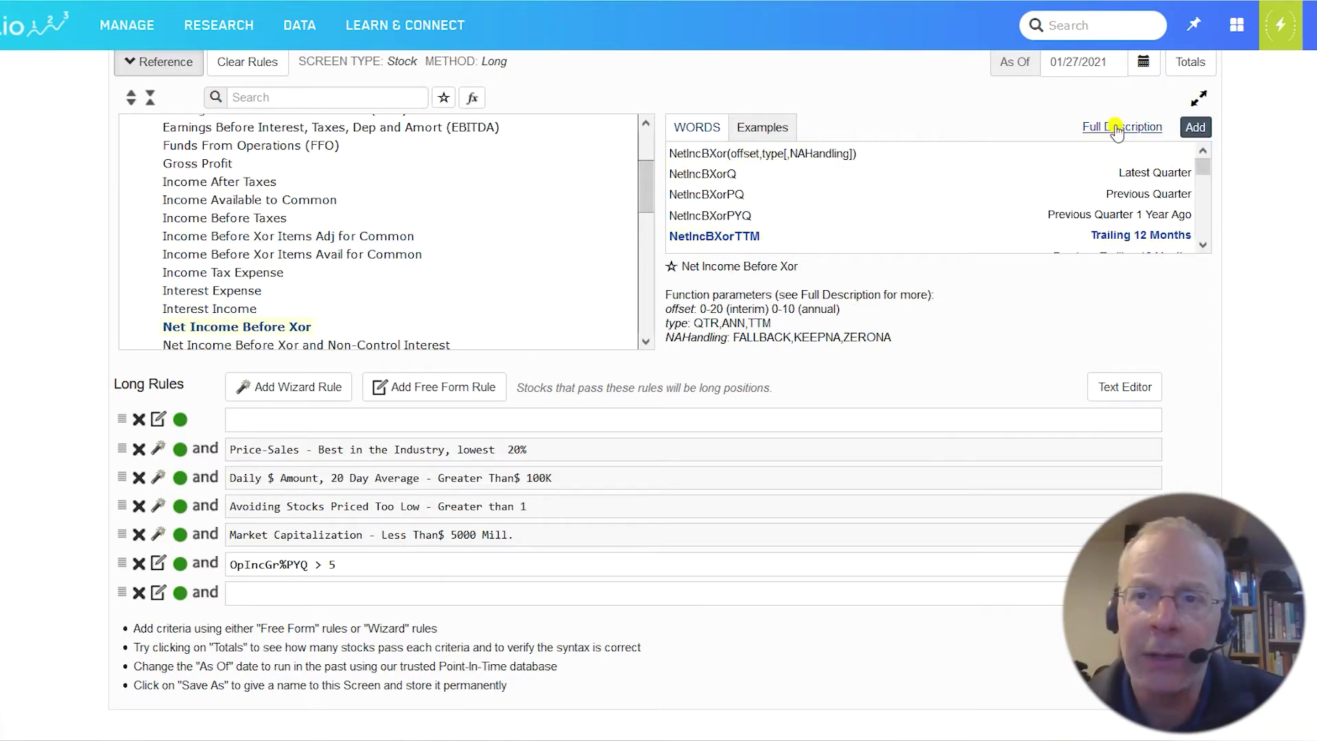
{"action": "left_click", "coordinate": [1193, 127]}
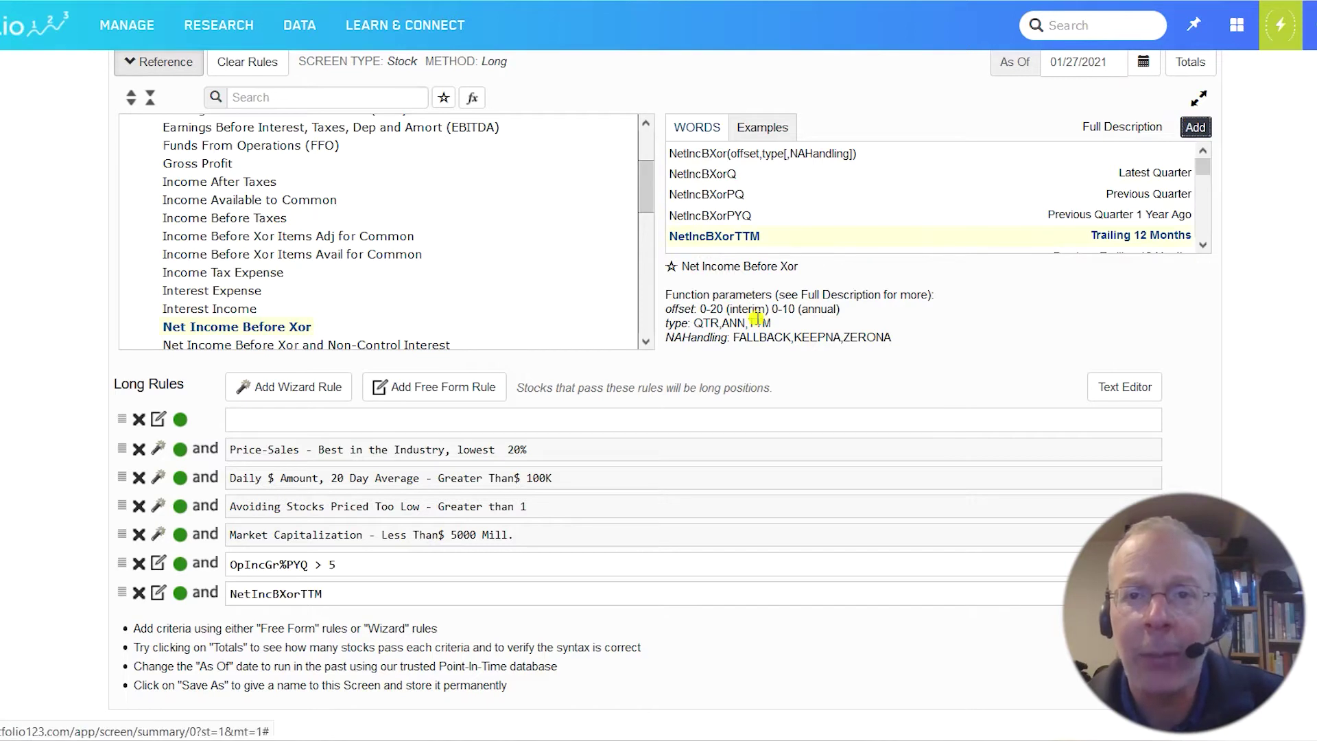
{"action": "left_click", "coordinate": [358, 594]}
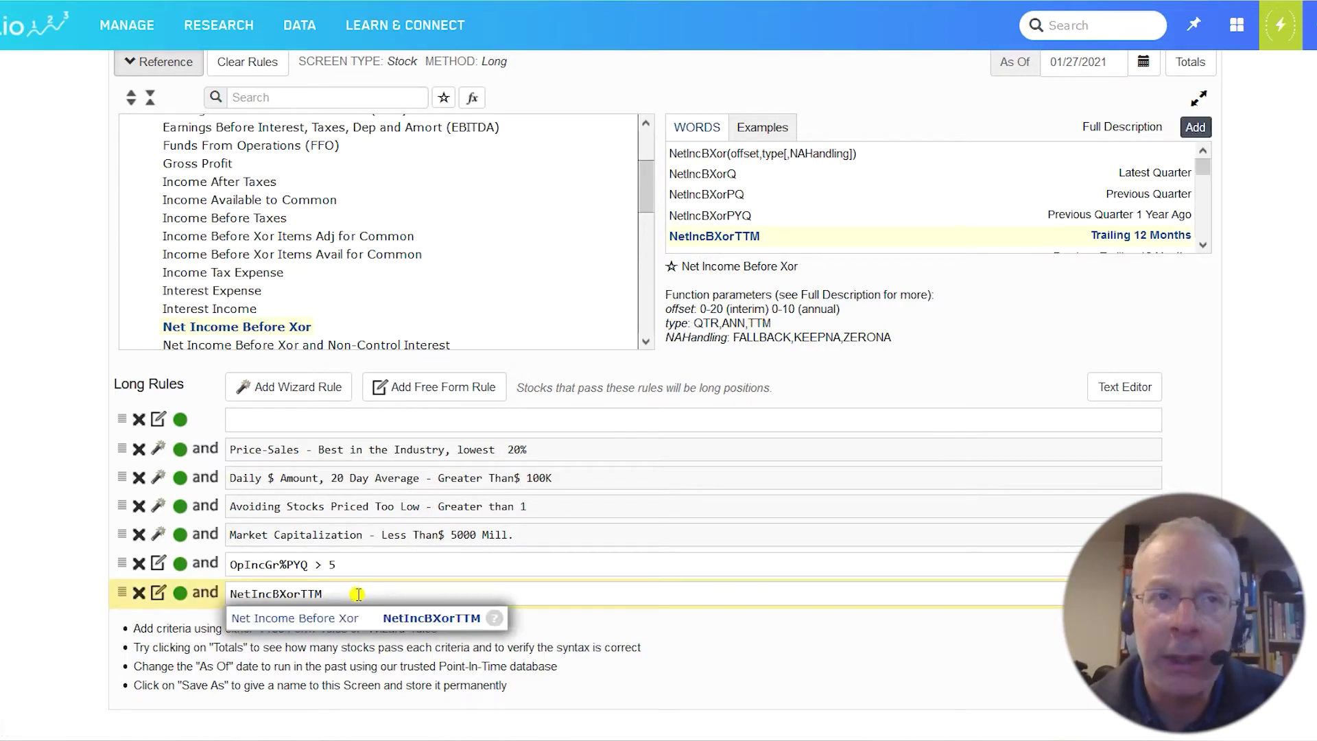
{"action": "type", "text": "<"}
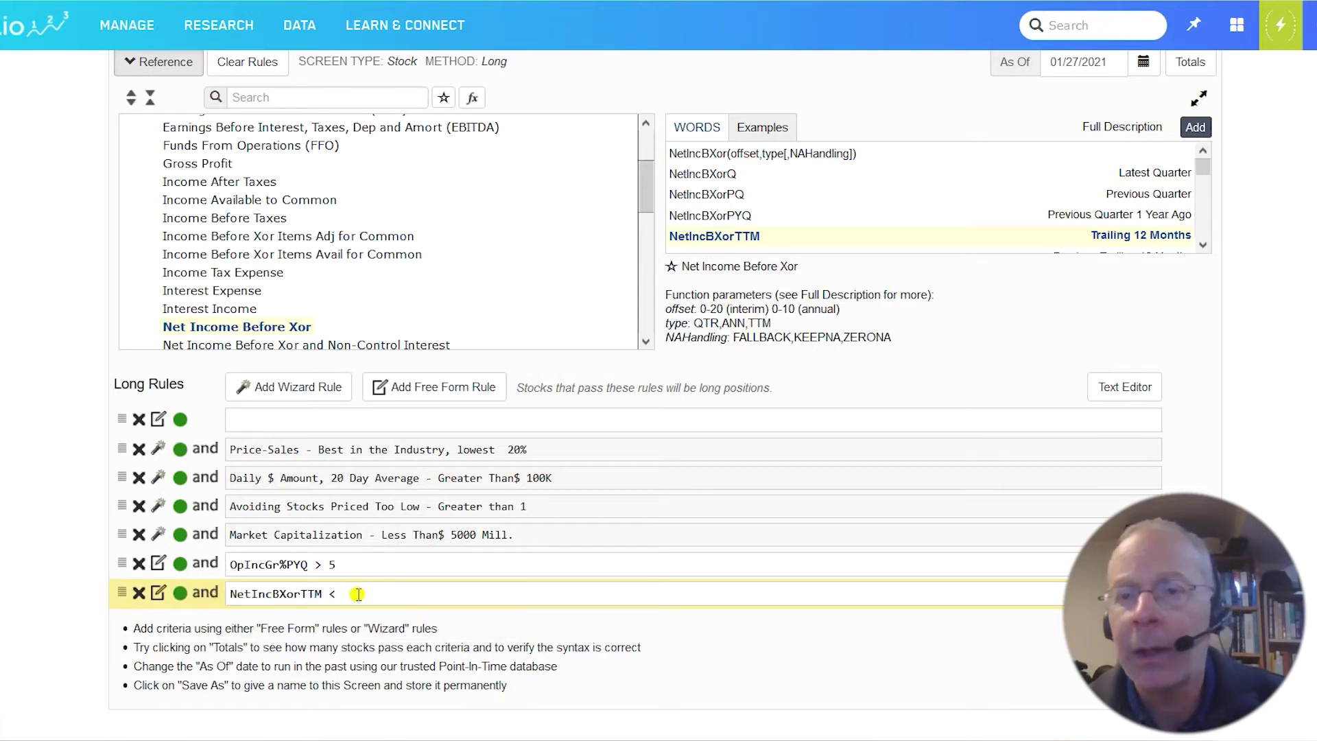
- Append OperCashFlTTM from Cash Flow > Operating Cash Flow to complete the comparison
{"action": "left_click", "coordinate": [649, 180]}
{"action": "left_click_drag", "start_coordinate": [648, 179], "coordinate": [647, 131]}
{"action": "left_click", "coordinate": [161, 142]}
{"action": "left_click", "coordinate": [215, 142]}
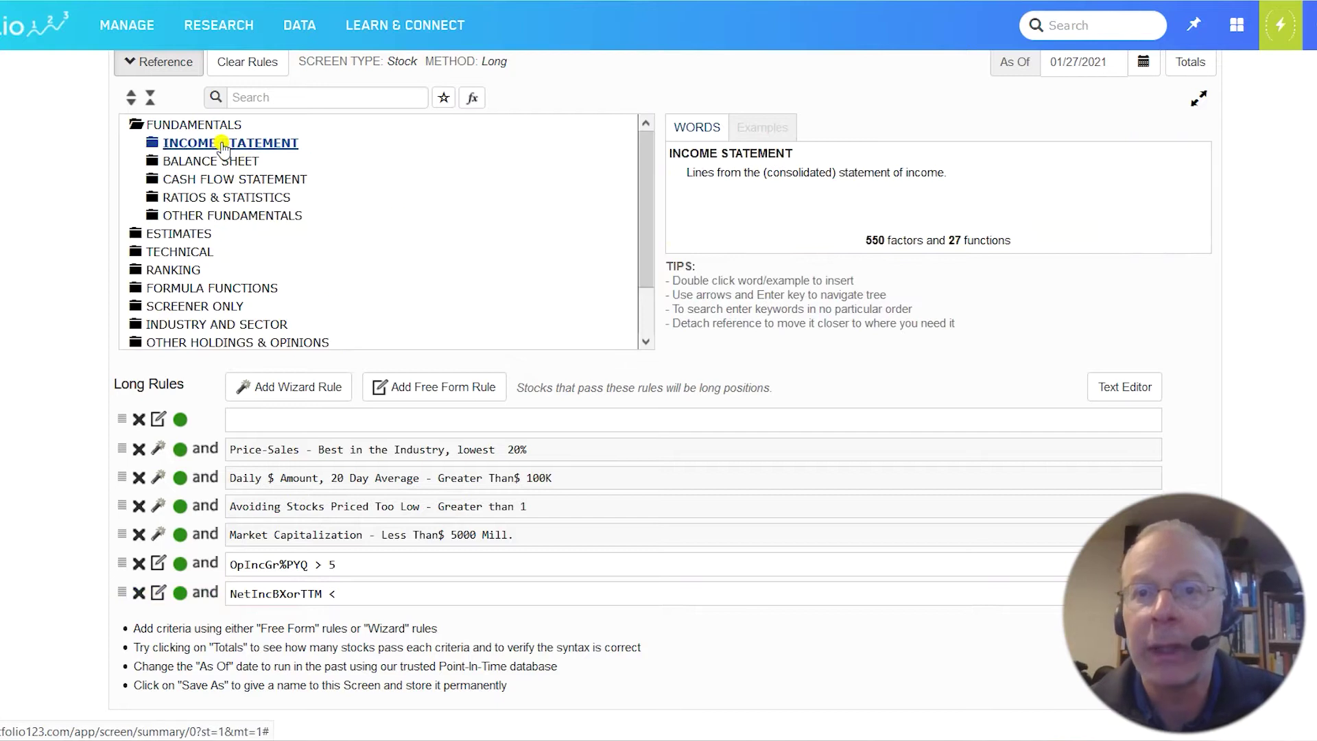
{"action": "left_click", "coordinate": [211, 180]}
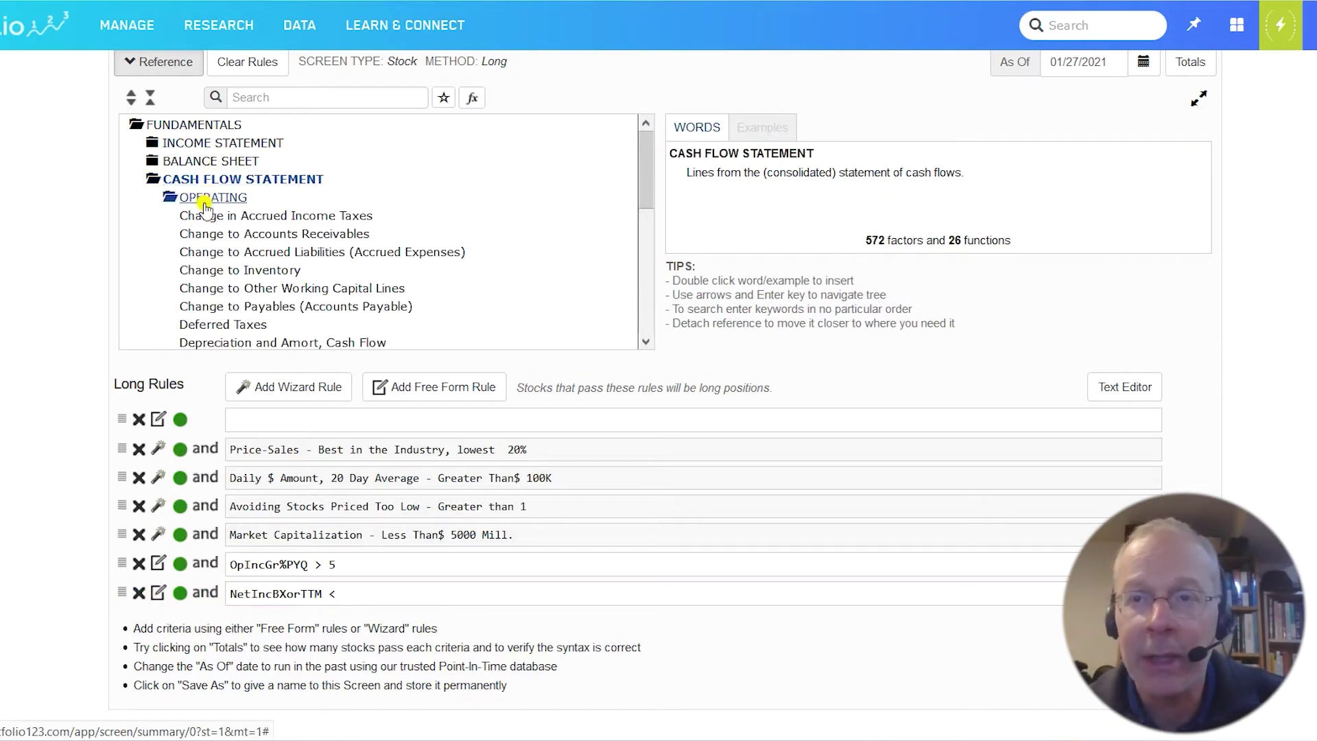
{"action": "left_click", "coordinate": [647, 302]}
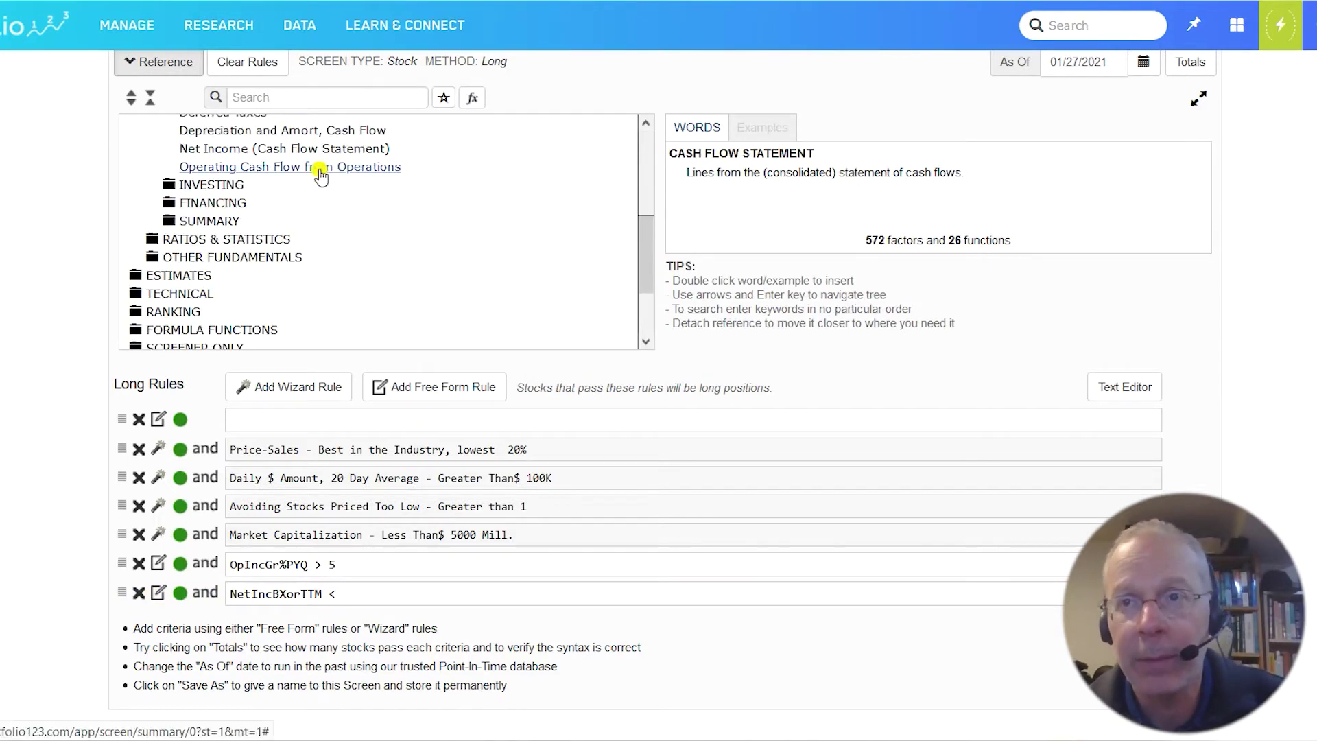
{"action": "left_click", "coordinate": [321, 174]}
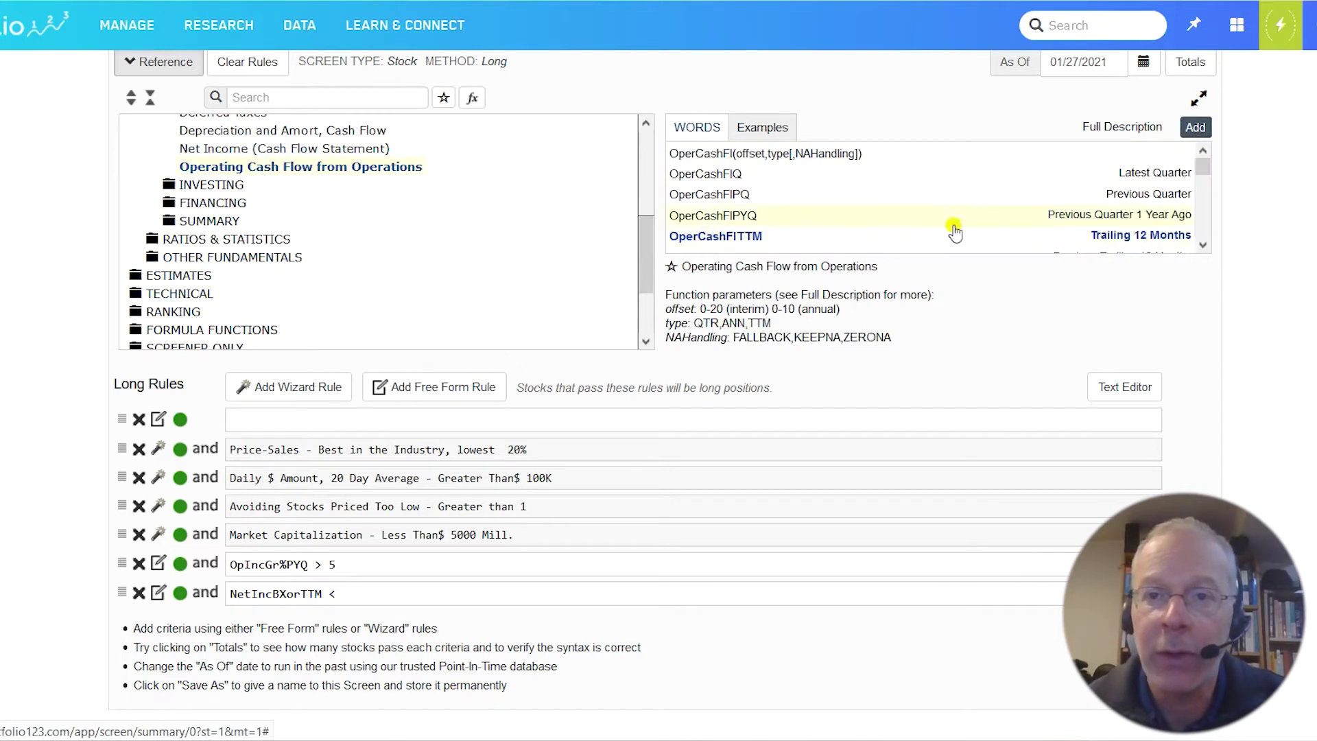
{"action": "left_click", "coordinate": [1196, 127]}
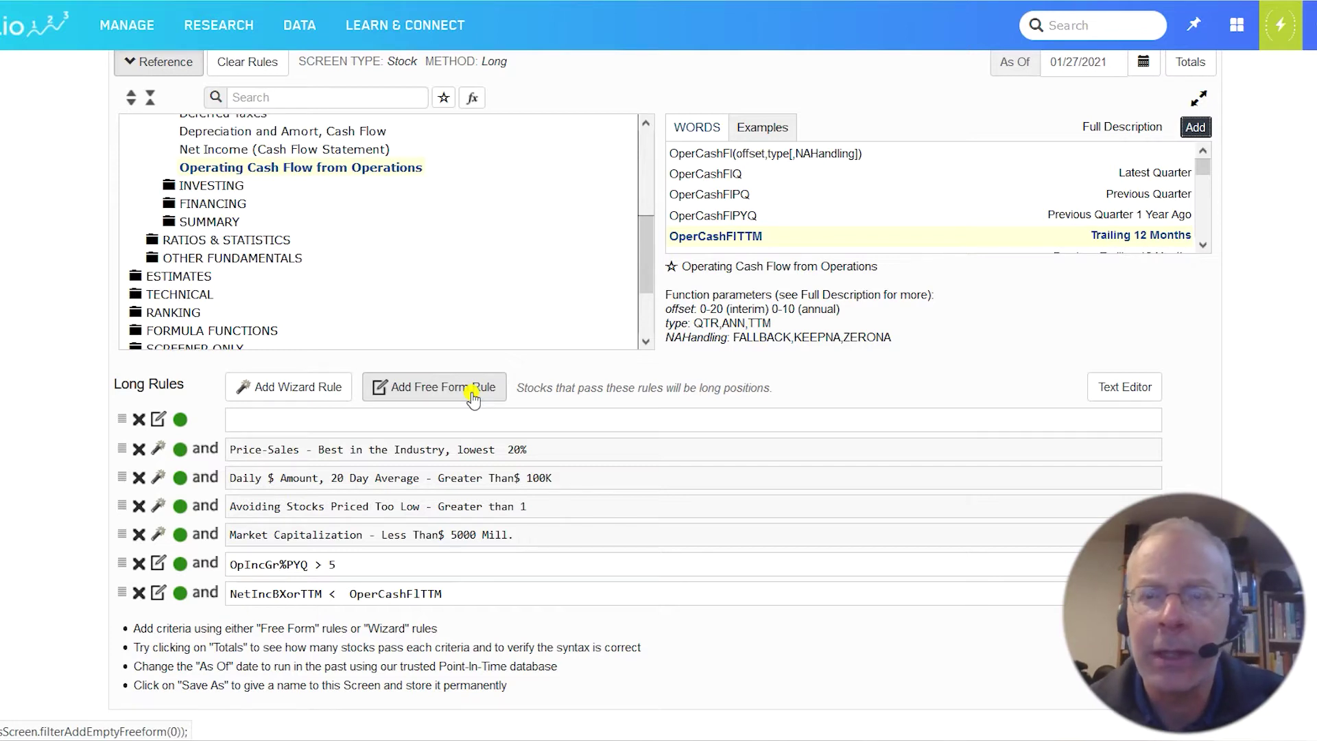
- Select VolM%ShsOut under Technical > Price & Volume > Volume, averages, and liquidity
{"action": "left_click", "coordinate": [205, 294]}
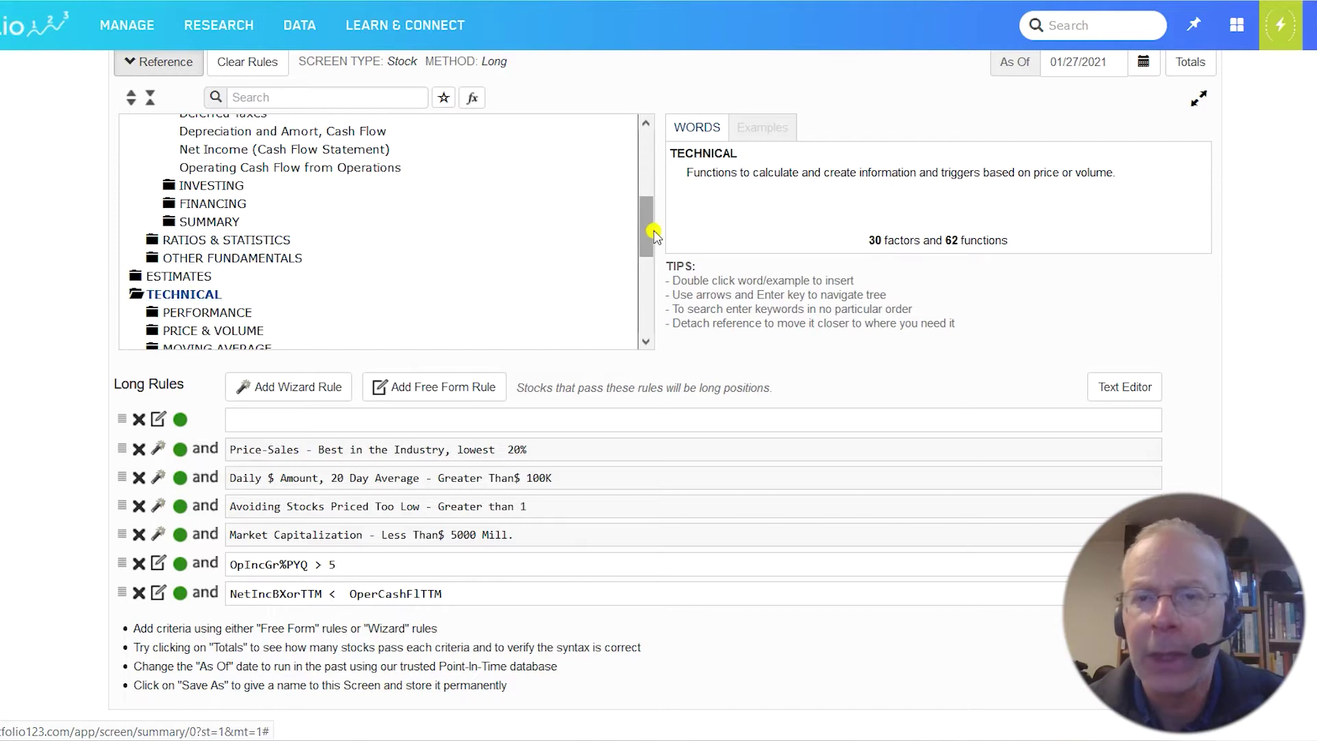
{"action": "left_click_drag", "start_coordinate": [647, 228], "coordinate": [652, 266]}
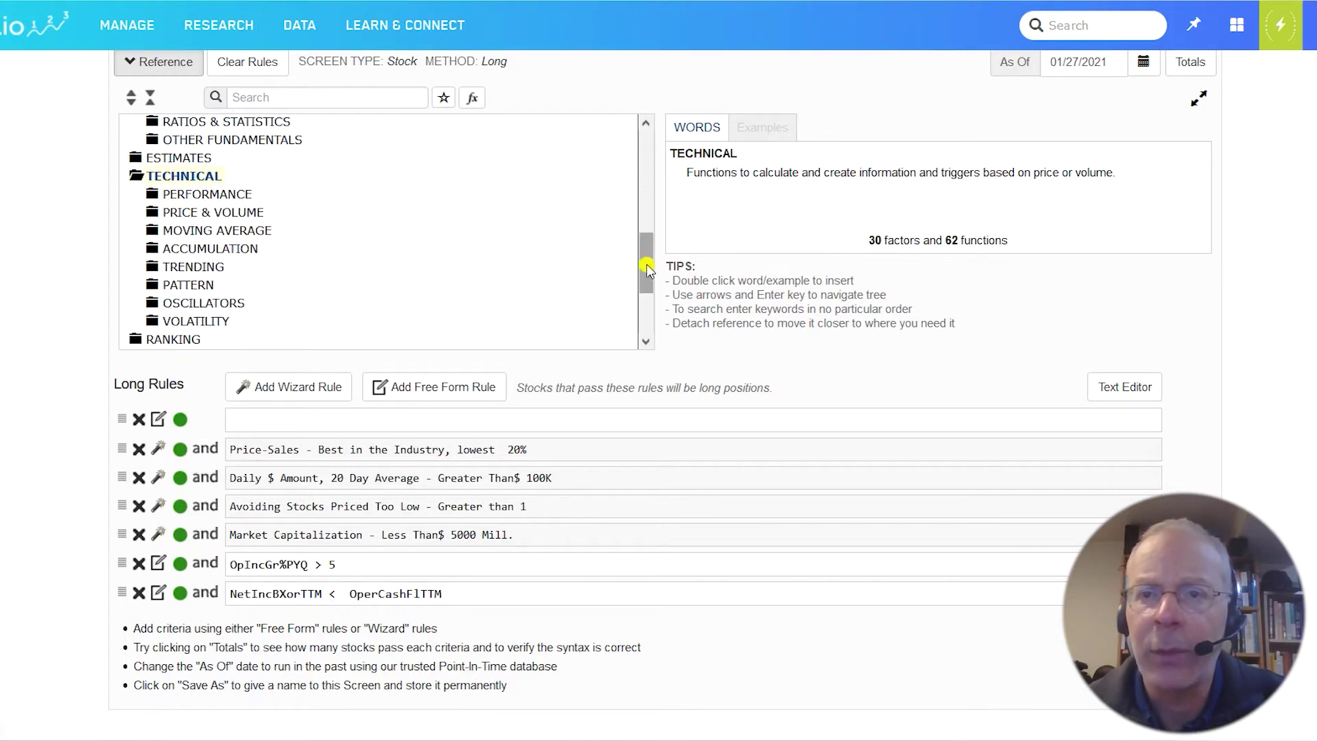
{"action": "left_click", "coordinate": [209, 215]}
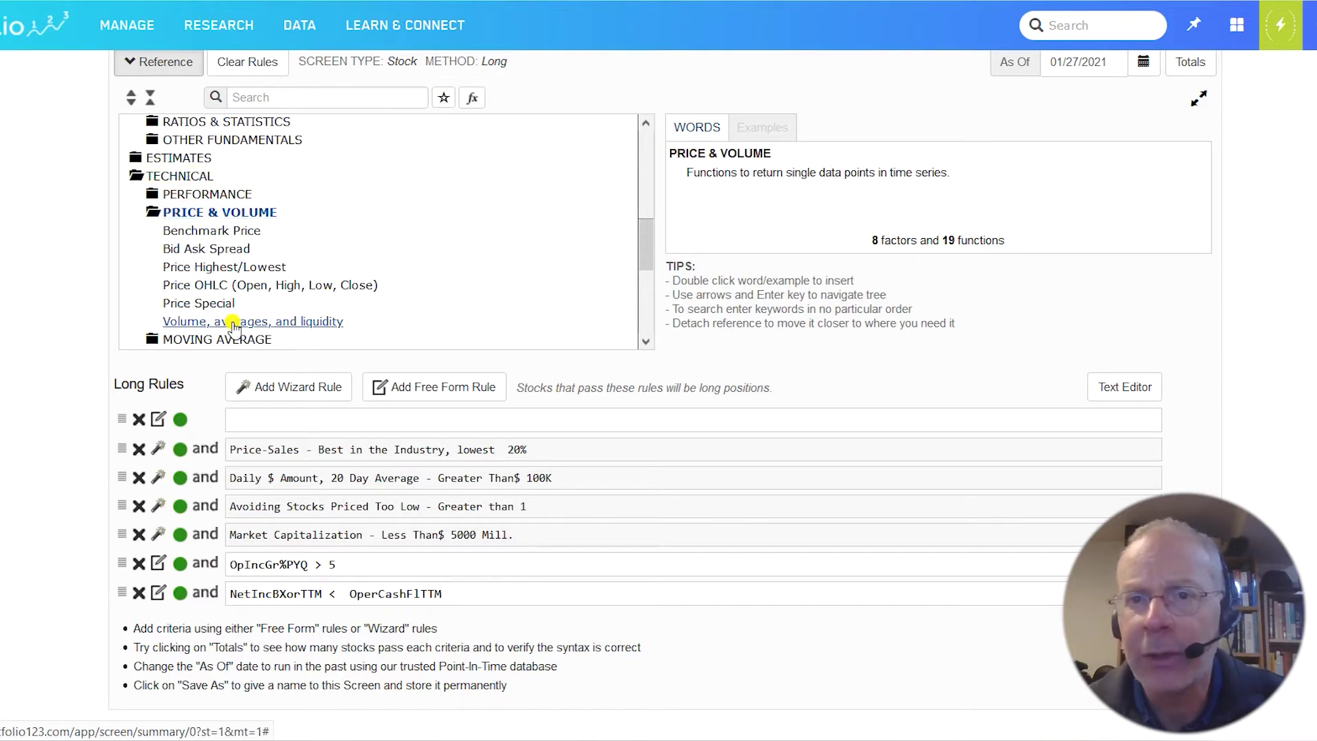
{"action": "left_click", "coordinate": [200, 321]}
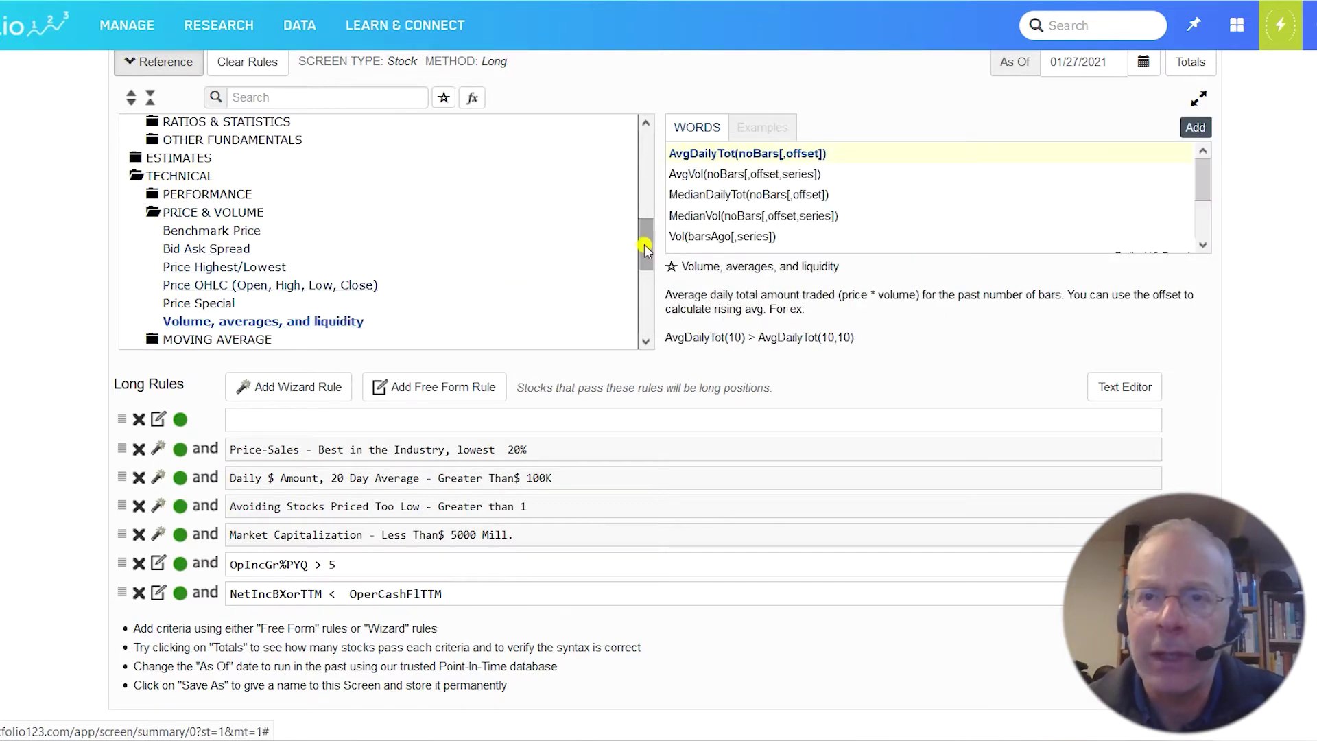
{"action": "left_click_drag", "start_coordinate": [645, 248], "coordinate": [646, 269]}
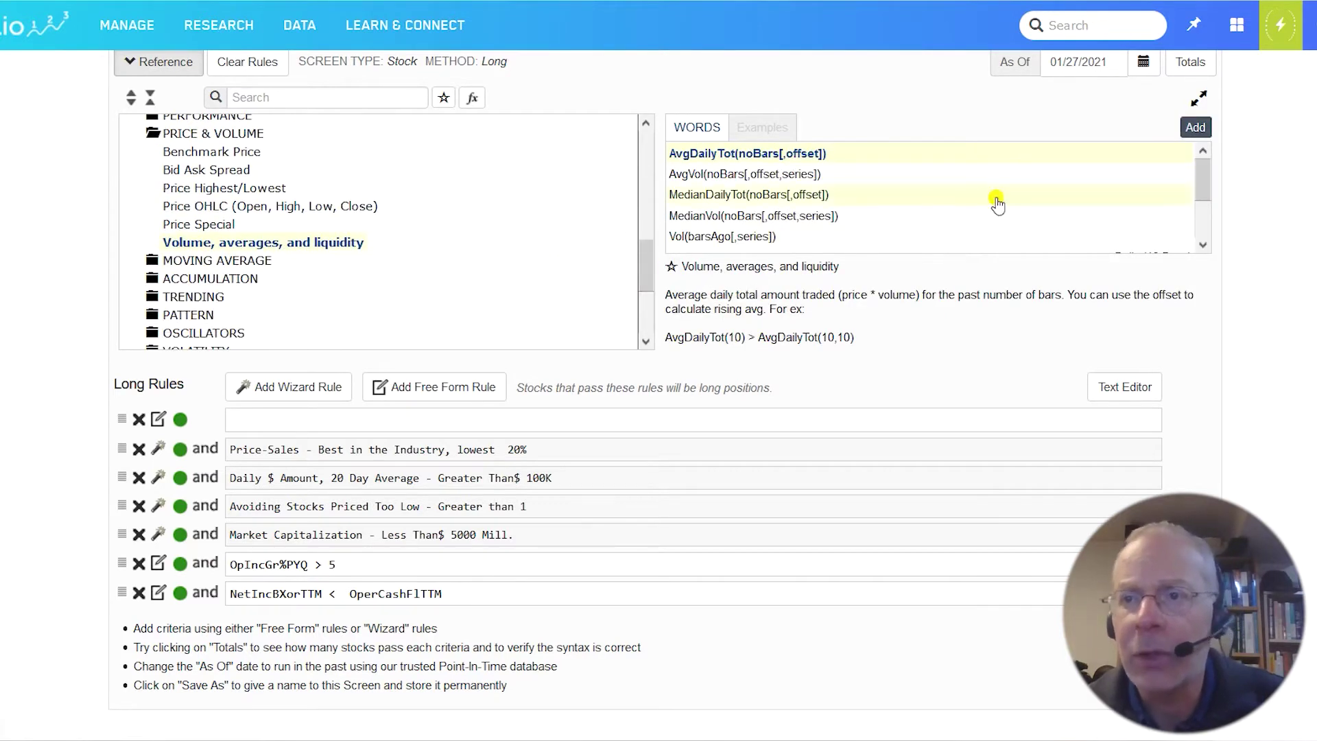
{"action": "left_click_drag", "start_coordinate": [1201, 175], "coordinate": [1204, 224]}
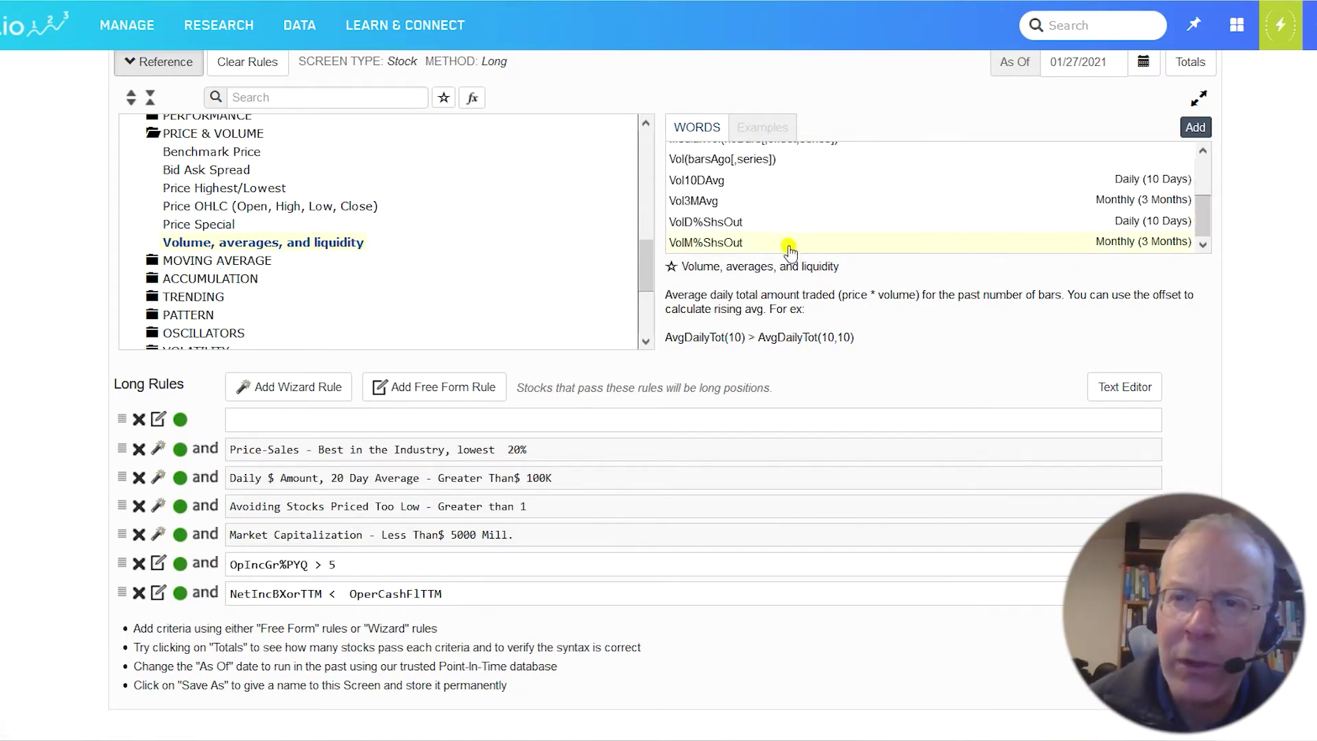
{"action": "left_click", "coordinate": [721, 245]}
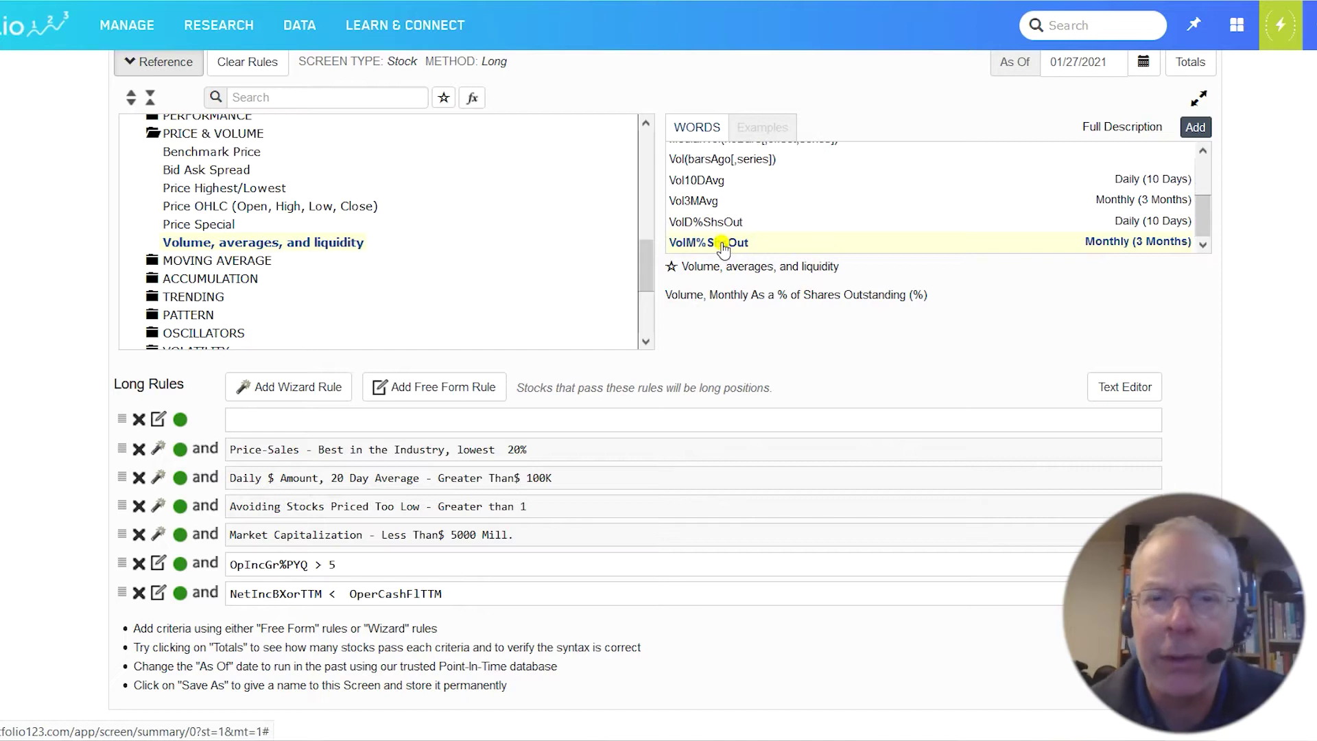
- Create the free-form rule FRank ("VolM%ShsOut", #all, #asc) > 50
{"action": "left_click", "coordinate": [457, 389]}
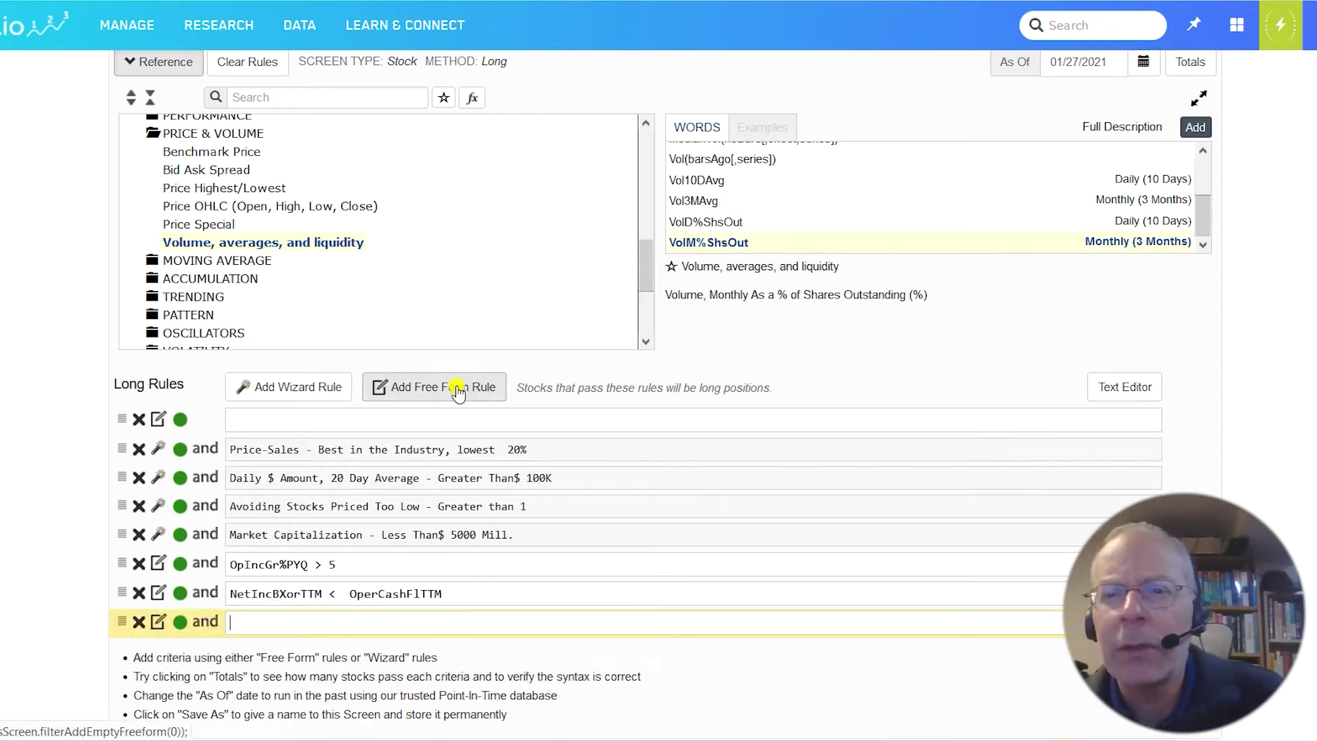
{"action": "left_click", "coordinate": [1194, 128]}
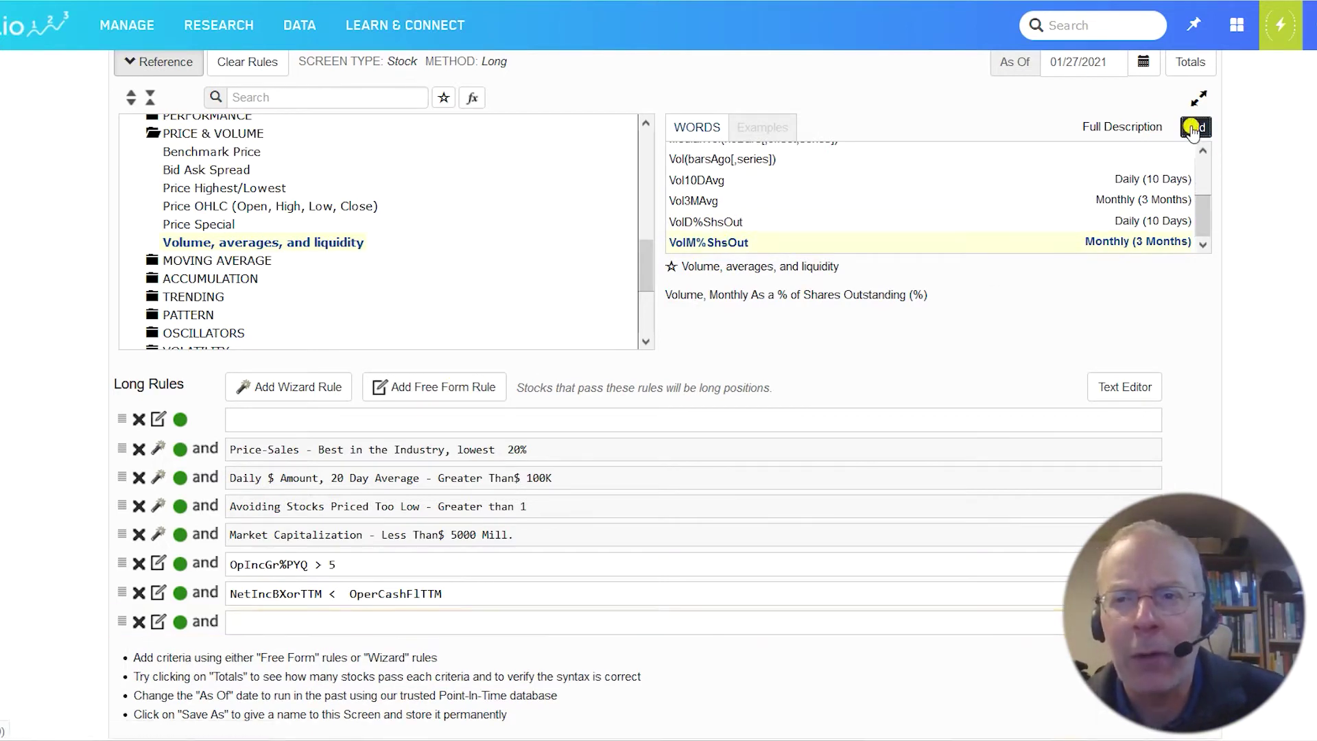
{"action": "left_click", "coordinate": [232, 620]}
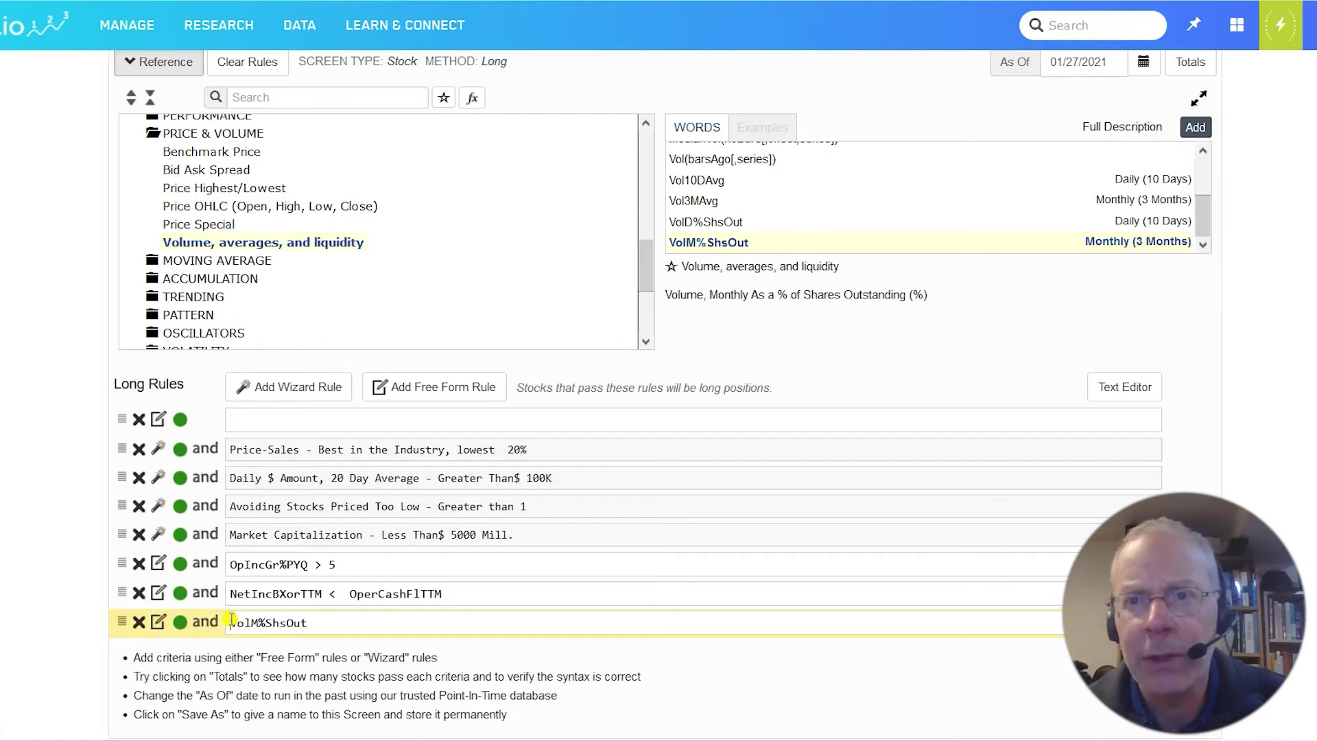
{"action": "key", "text": "ctrl+a"}
{"action": "type", "text": "Rank (\"VolM%ShsOut\", #all, #asc) >"}
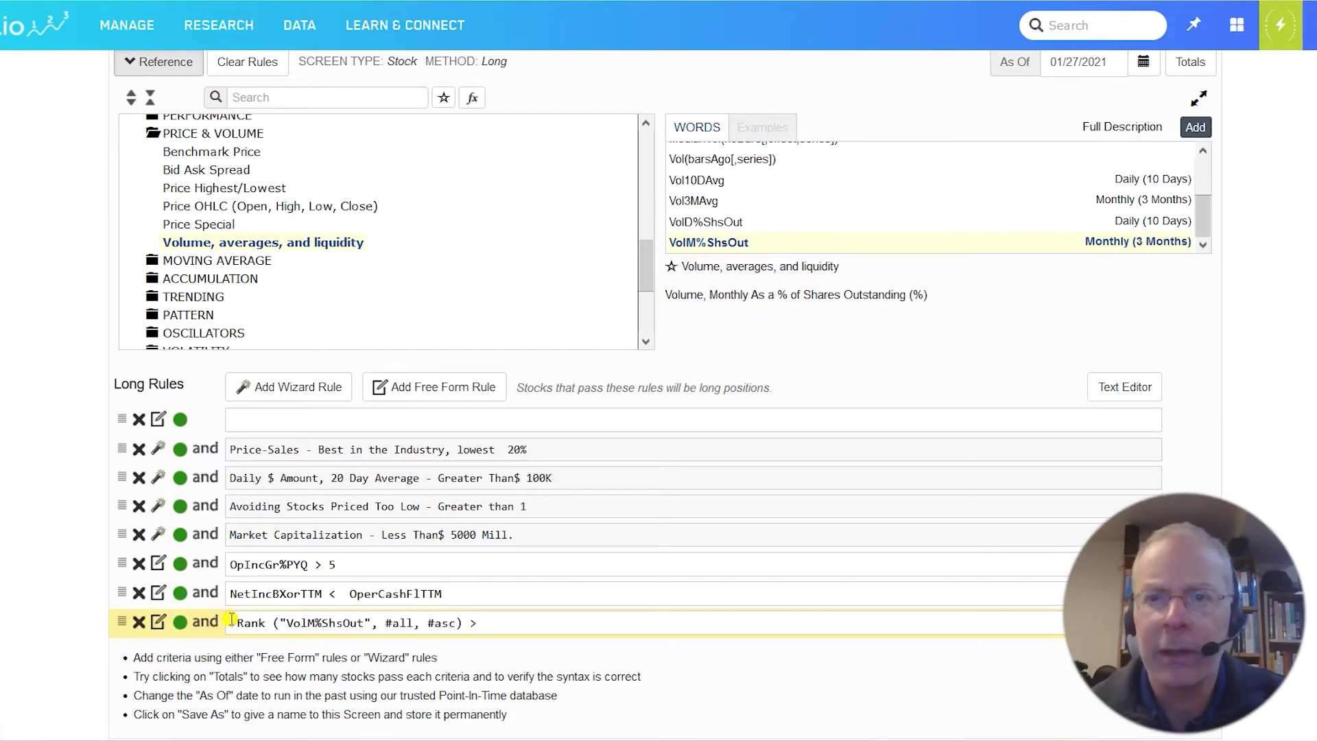
{"action": "type", "text": "50"}
{"action": "left_click", "coordinate": [231, 622]}
{"action": "type", "text": "F"}
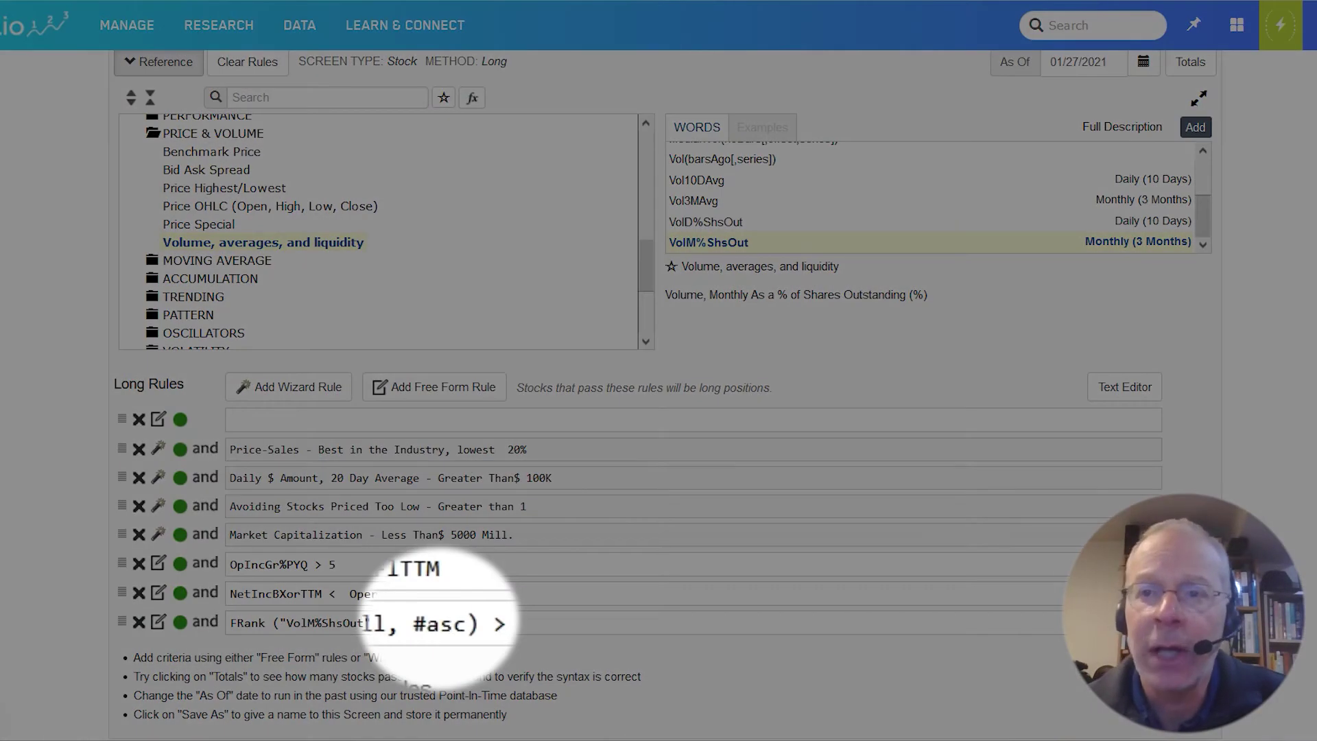
{"action": "scroll", "coordinate": [659, 411], "scroll_direction": "up", "scroll_amount": 2}
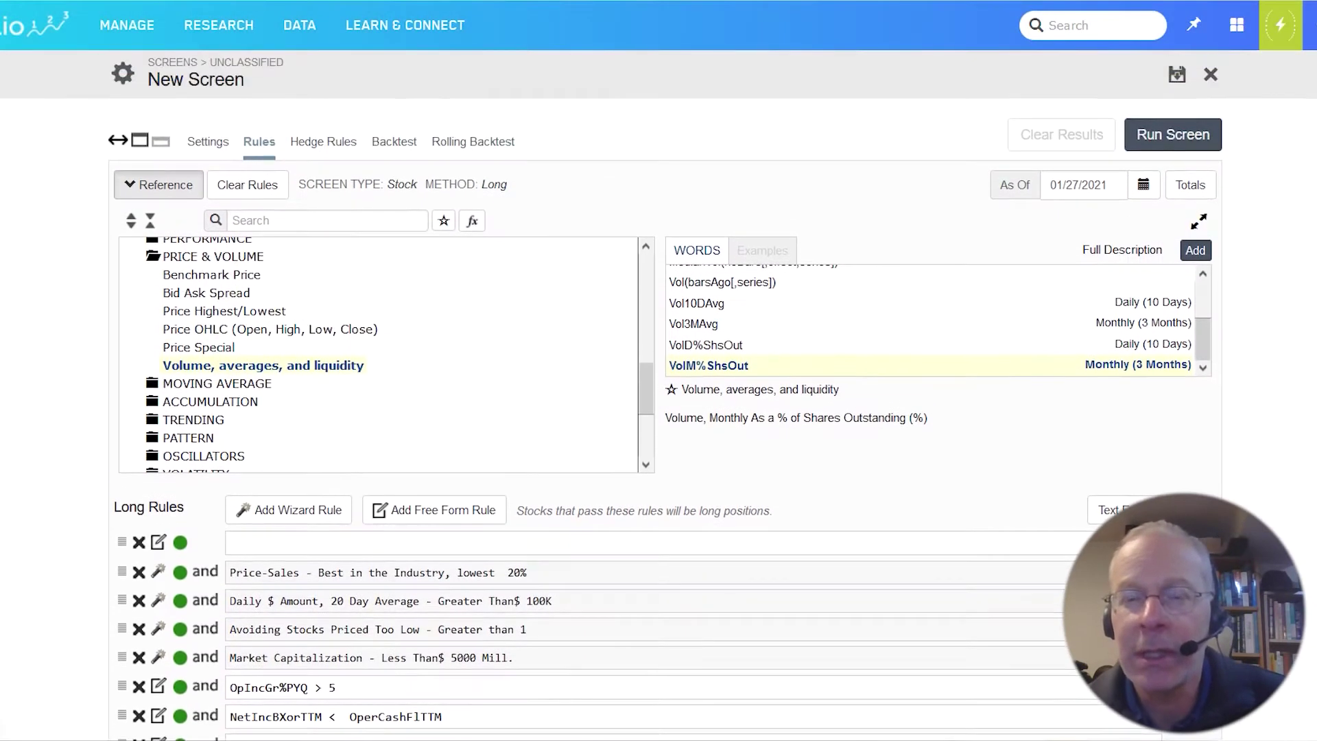
{"action": "scroll", "coordinate": [658, 412], "scroll_direction": "down", "scroll_amount": 2}
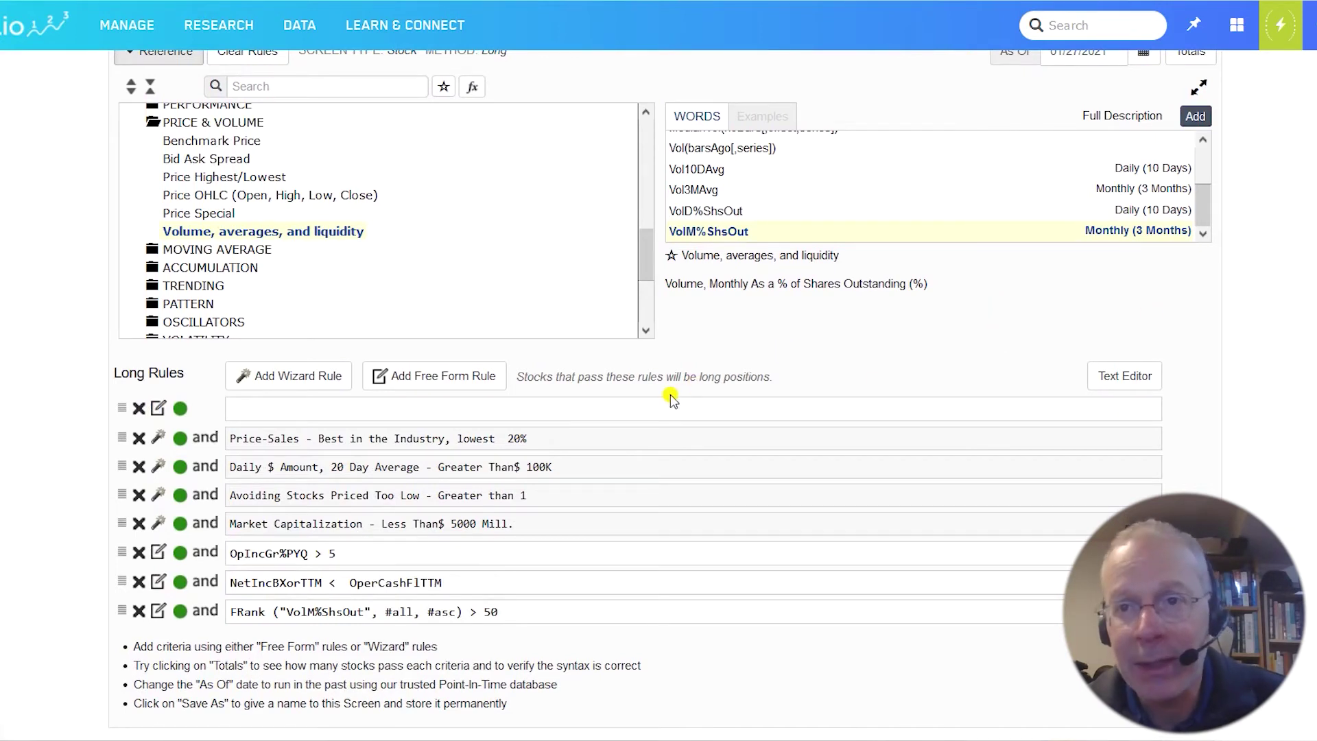
- Add the free-form rule Rating ("Core: Sentiment") > 60
{"action": "left_click", "coordinate": [458, 384]}
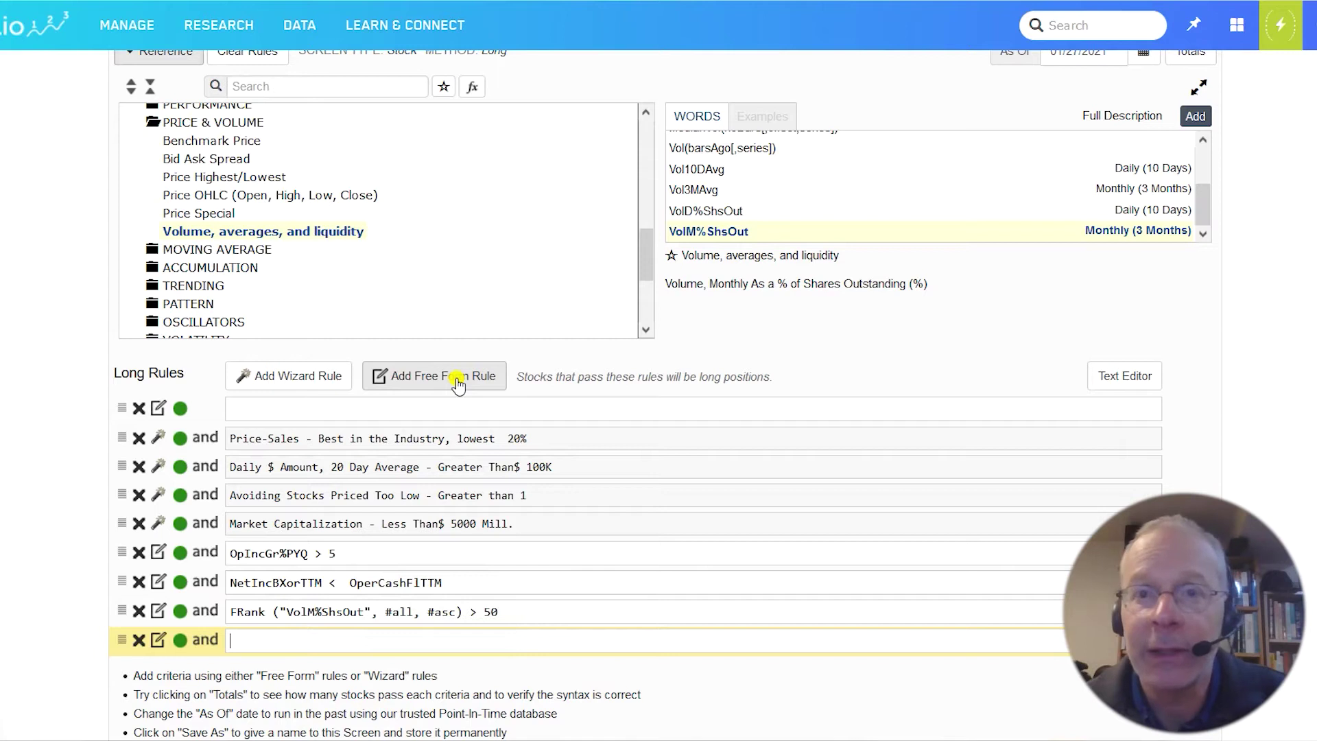
{"action": "type", "text": "R"}
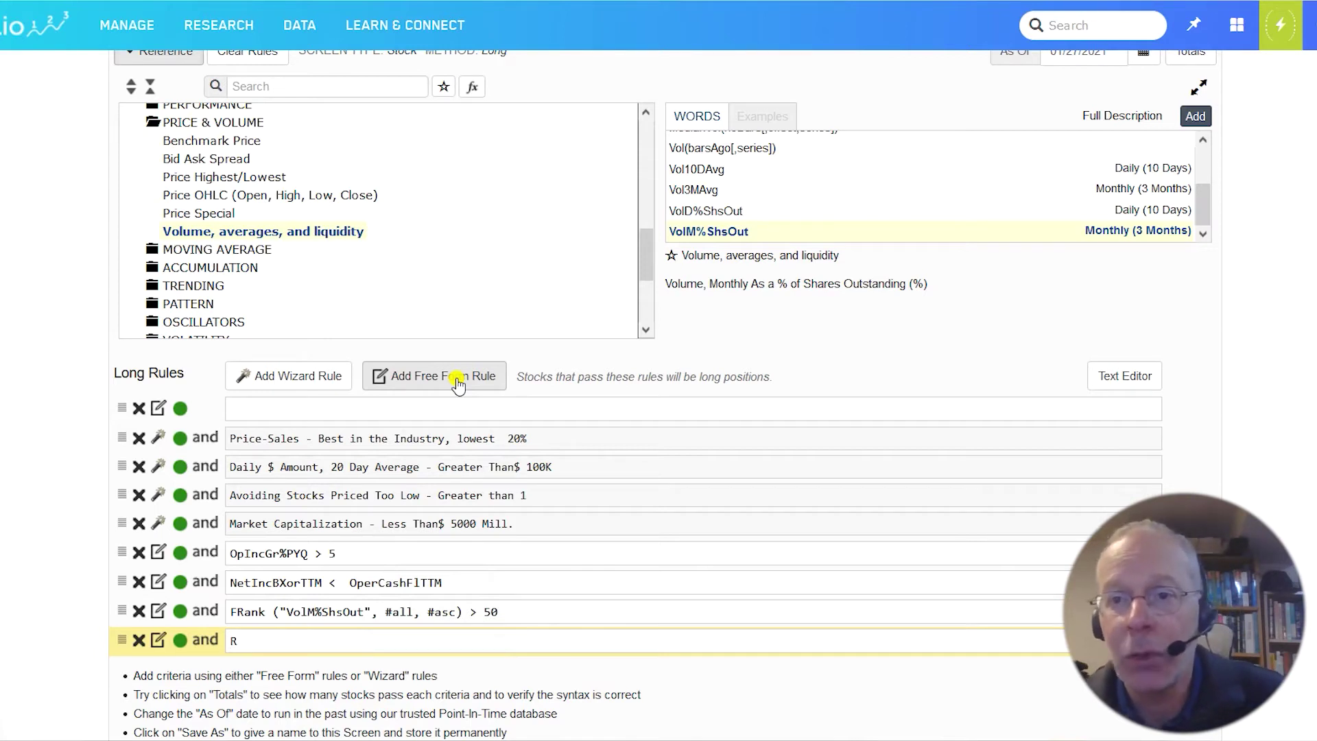
{"action": "key", "text": "BackSpace"}
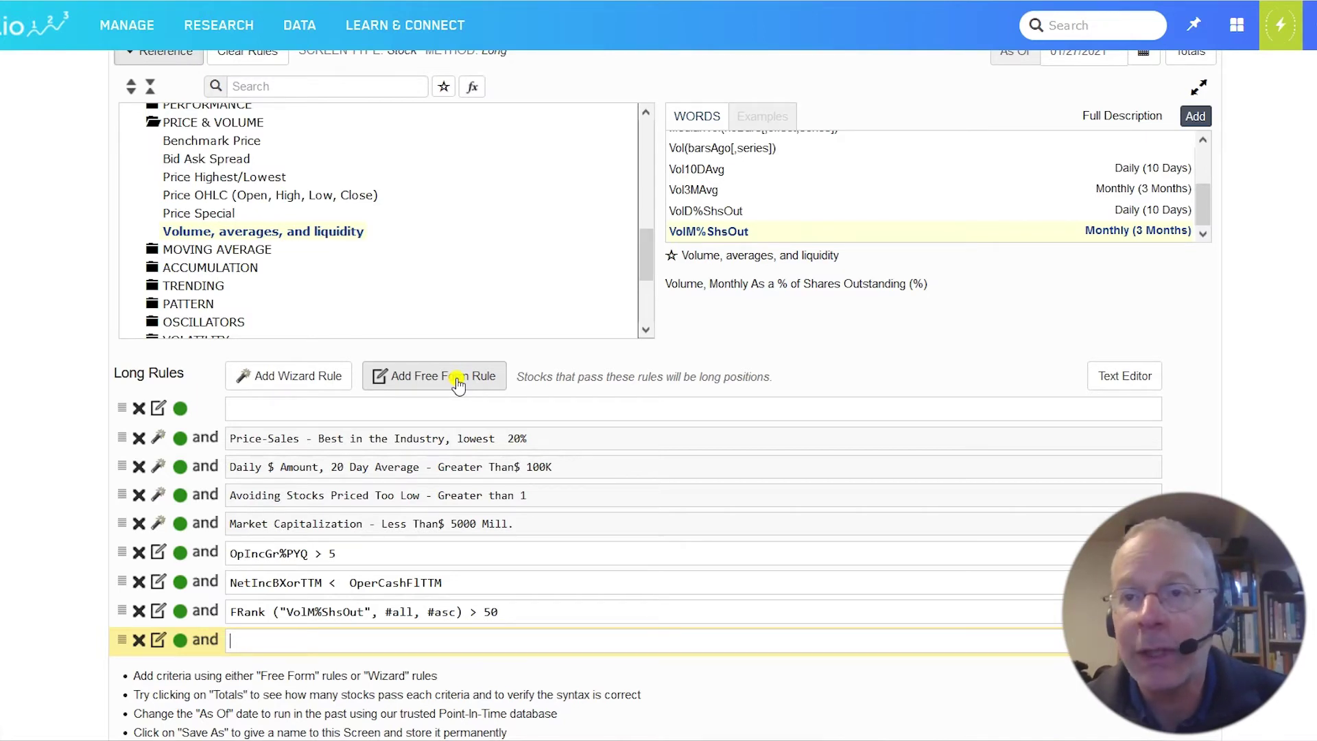
{"action": "type", "text": "Rating (\"Core:"}
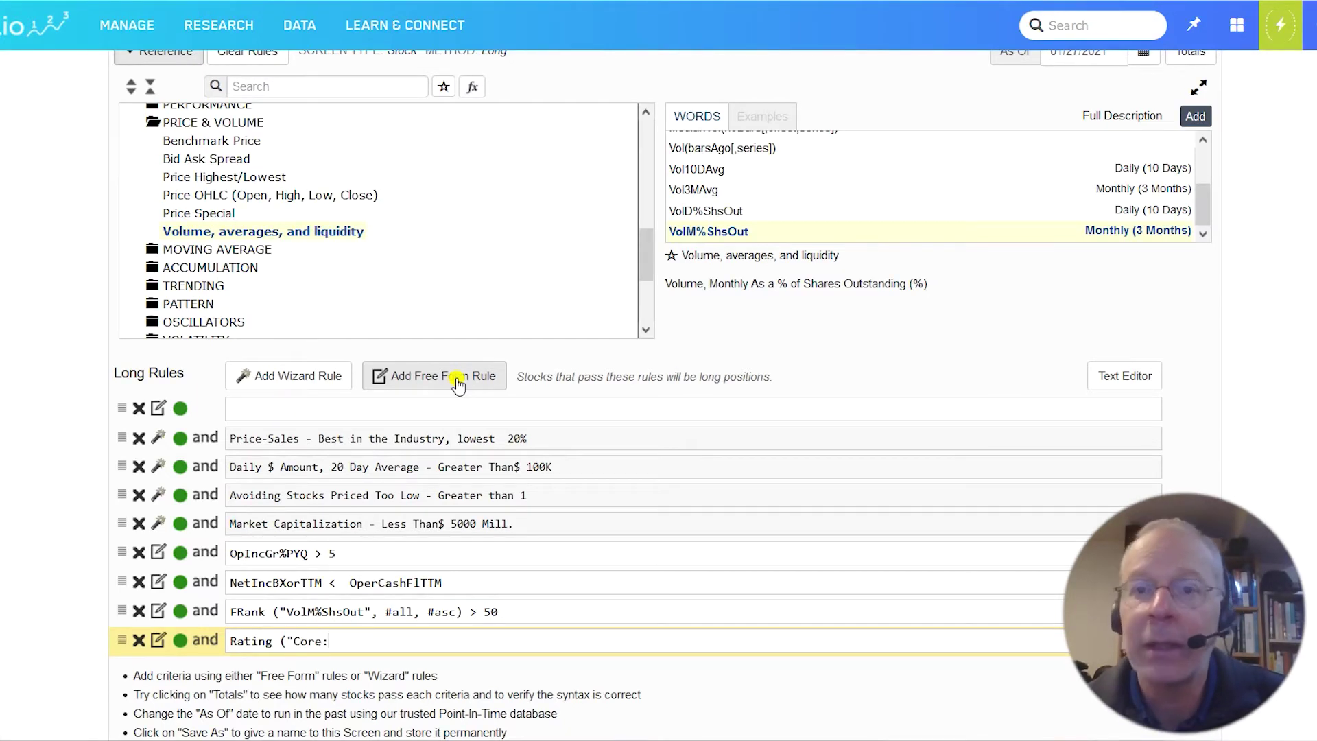
{"action": "type", "text": " Sentiment\") > 60"}
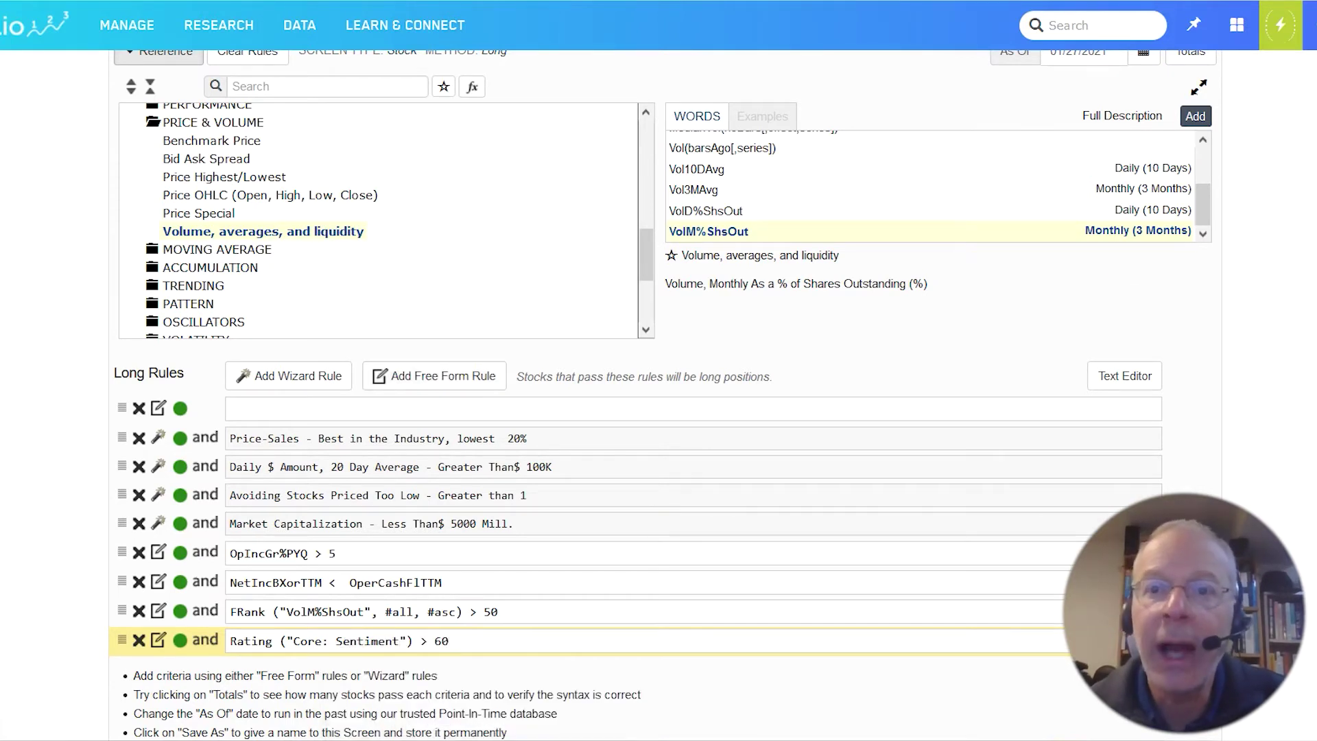
{"action": "scroll", "coordinate": [885, 134], "scroll_direction": "up", "scroll_amount": 2}
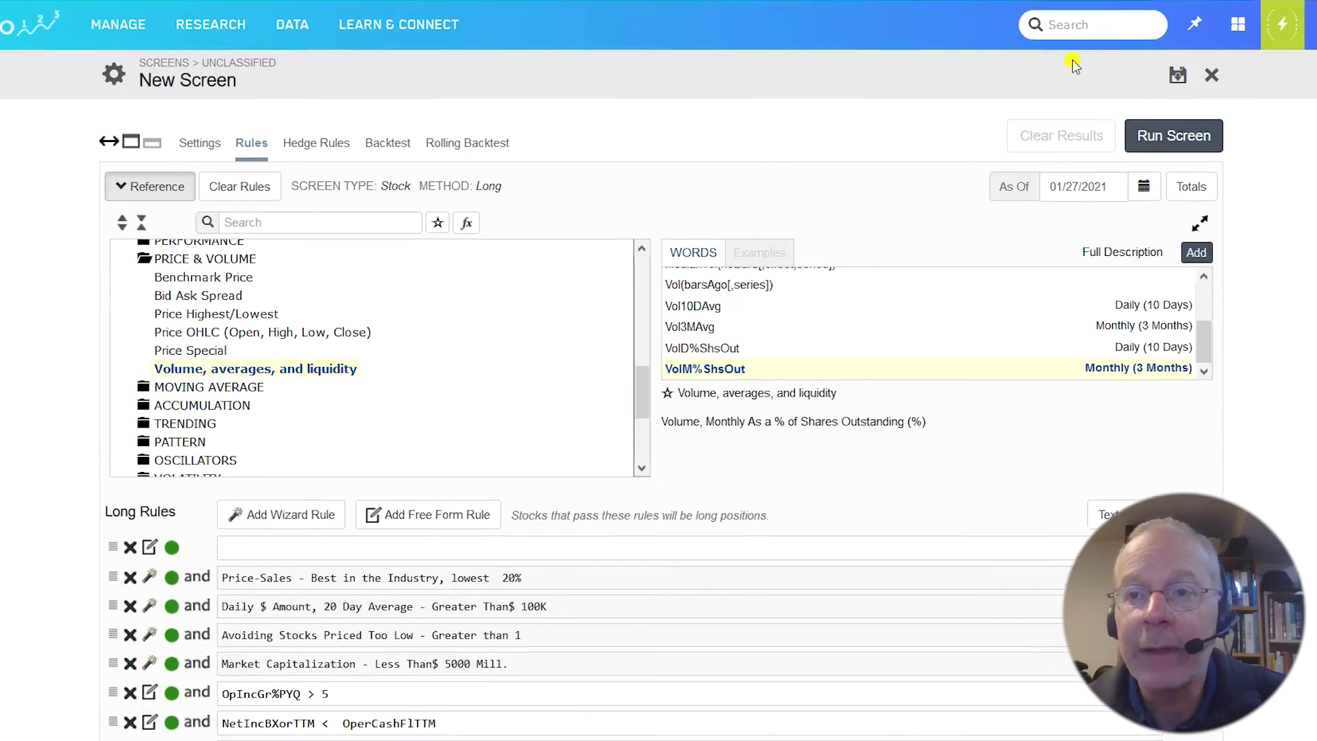
- Save the screen as '8-rule demo' and run it
{"action": "left_click", "coordinate": [1171, 88]}
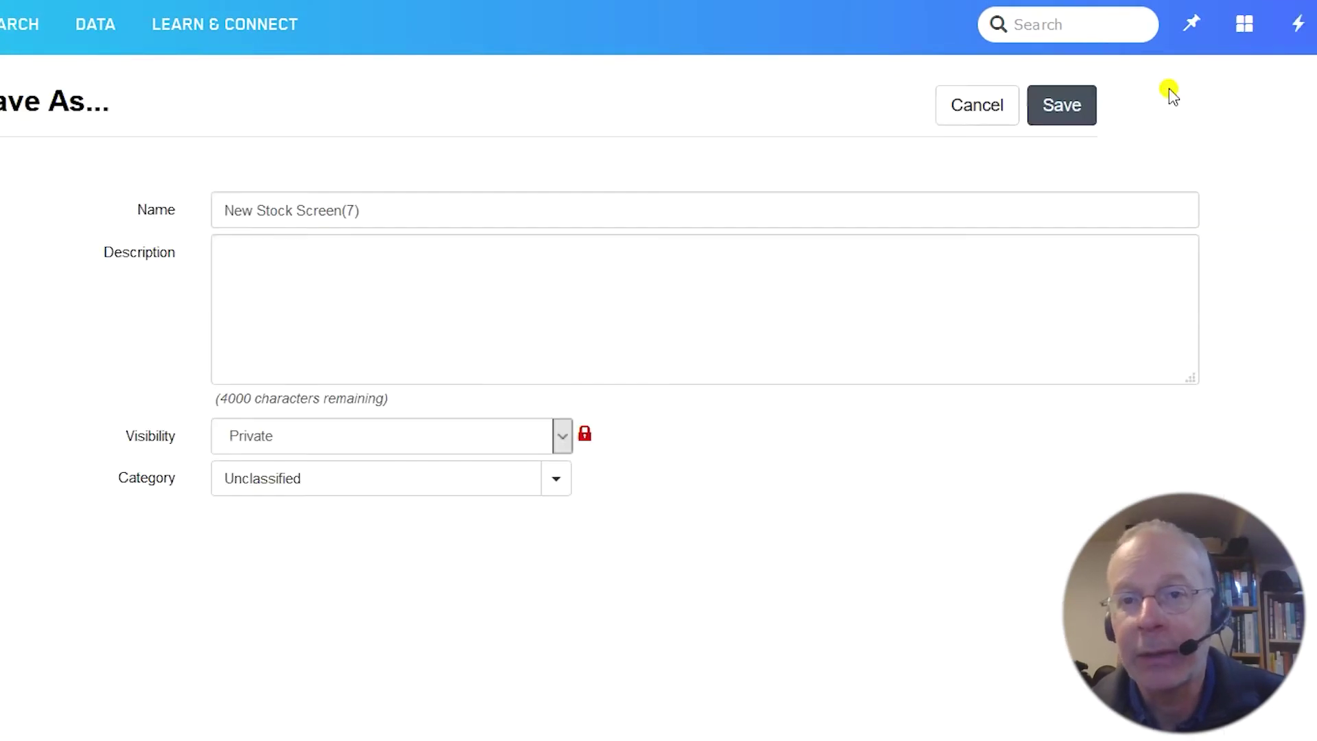
{"action": "left_click", "coordinate": [475, 216]}
{"action": "key", "text": "ctrl+a"}
{"action": "type", "text": "8-rule demo"}
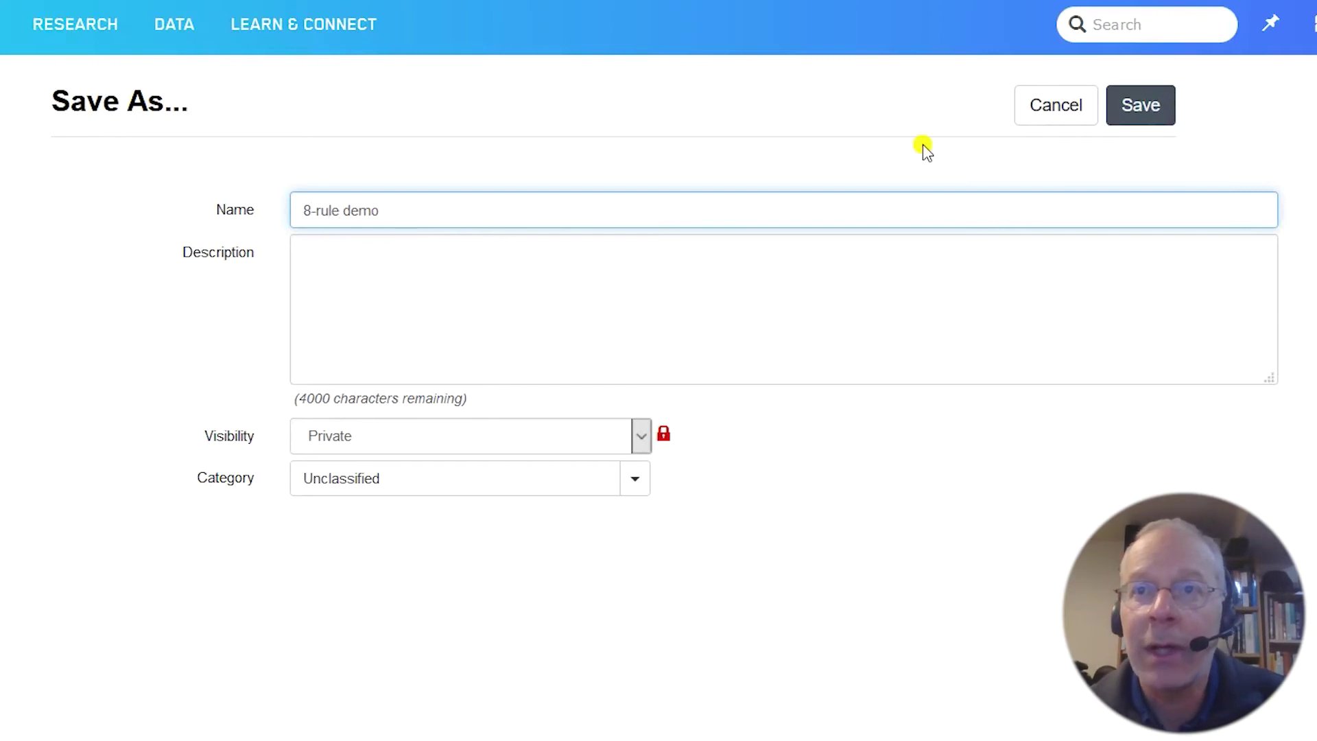
{"action": "left_click", "coordinate": [1149, 118]}
{"action": "left_click", "coordinate": [1152, 141]}
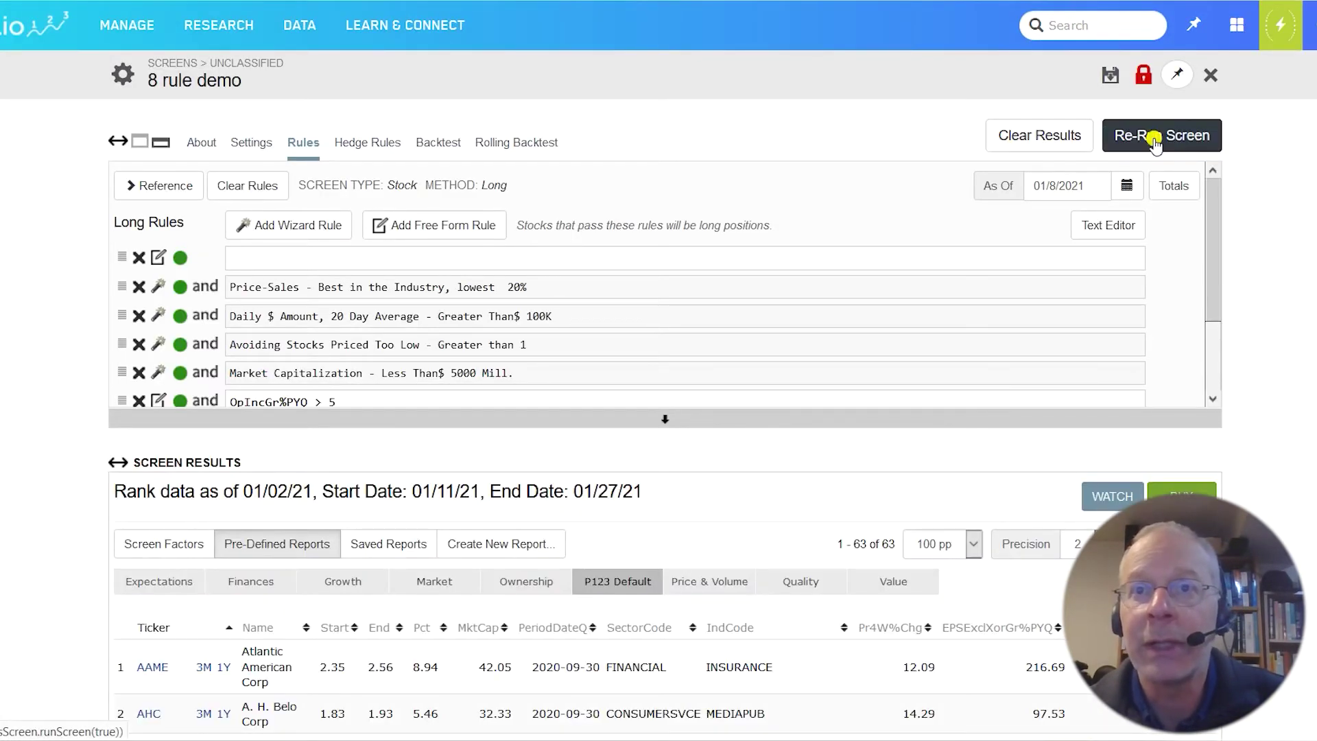
- Review the 63 passing stocks in Screen Results, then bring up the Backtest settings
{"action": "scroll", "coordinate": [658, 412], "scroll_direction": "down", "scroll_amount": 8}
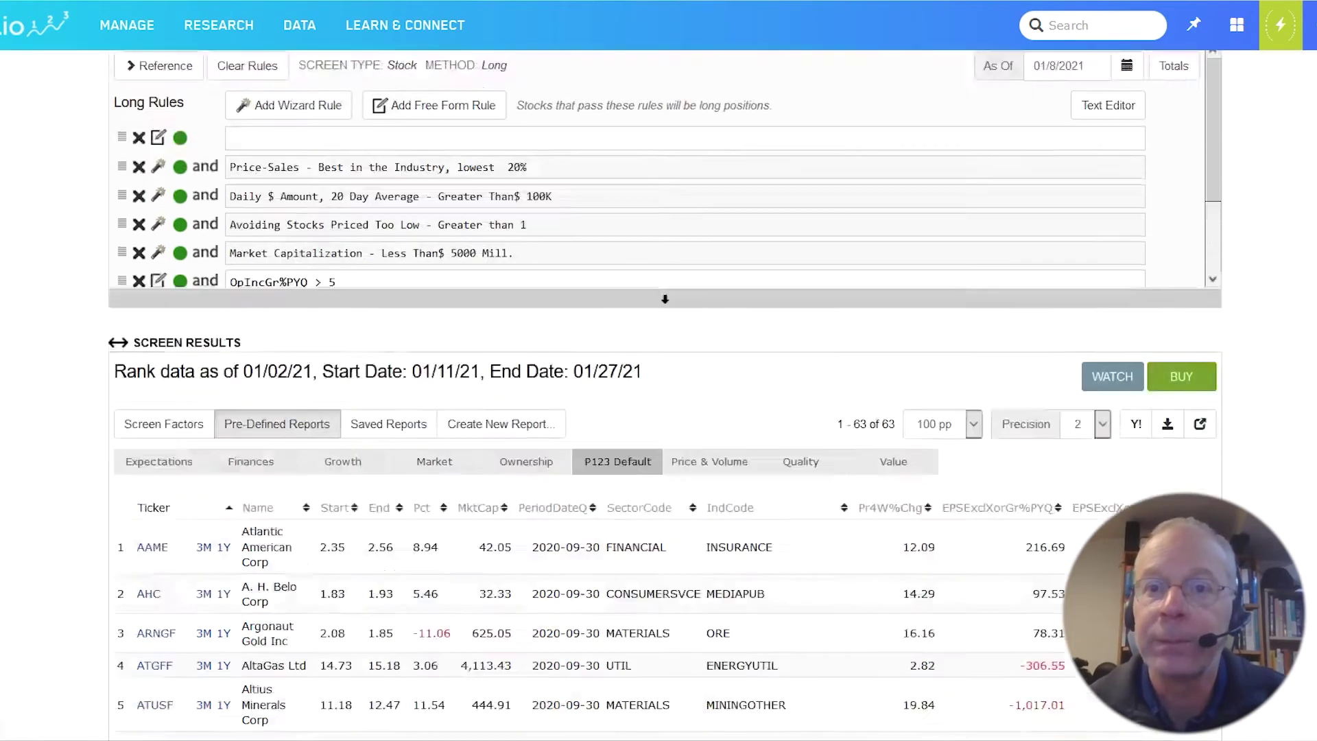
{"action": "scroll", "coordinate": [658, 398], "scroll_direction": "down", "scroll_amount": 14}
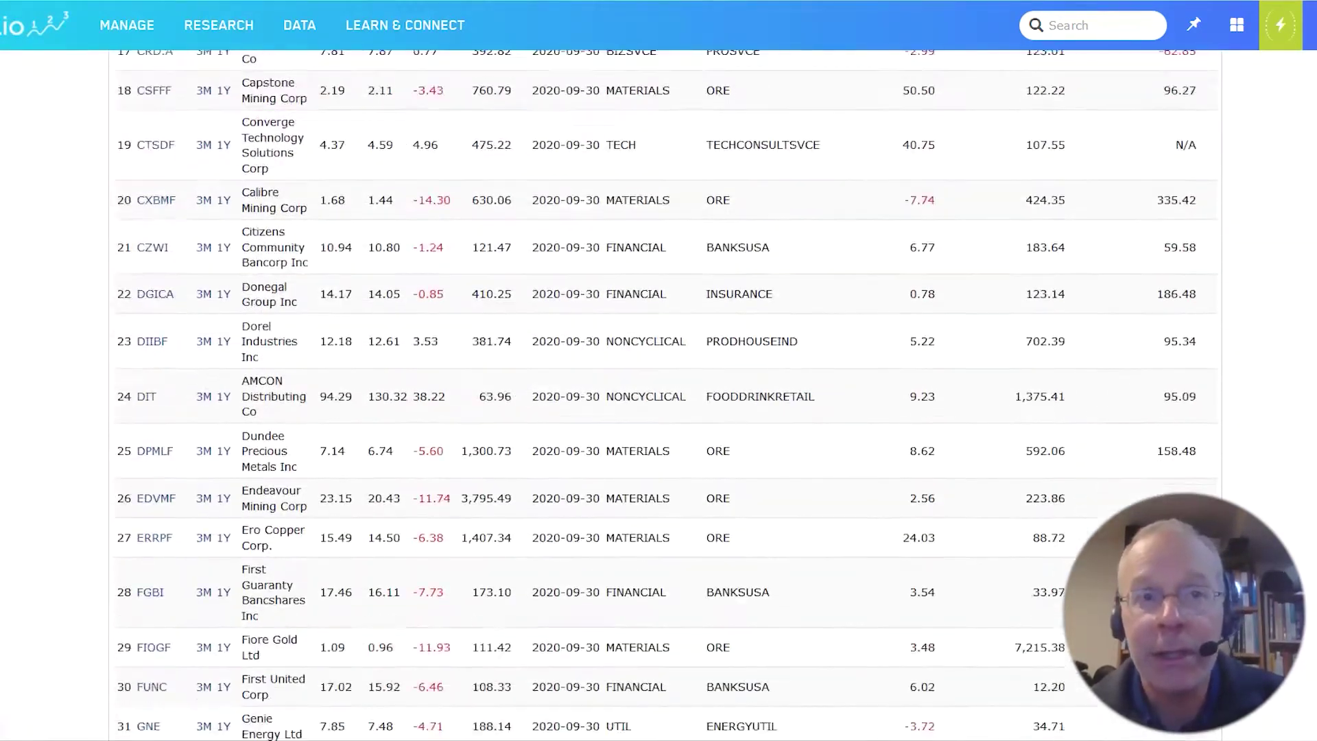
{"action": "scroll", "coordinate": [658, 398], "scroll_direction": "down", "scroll_amount": 15}
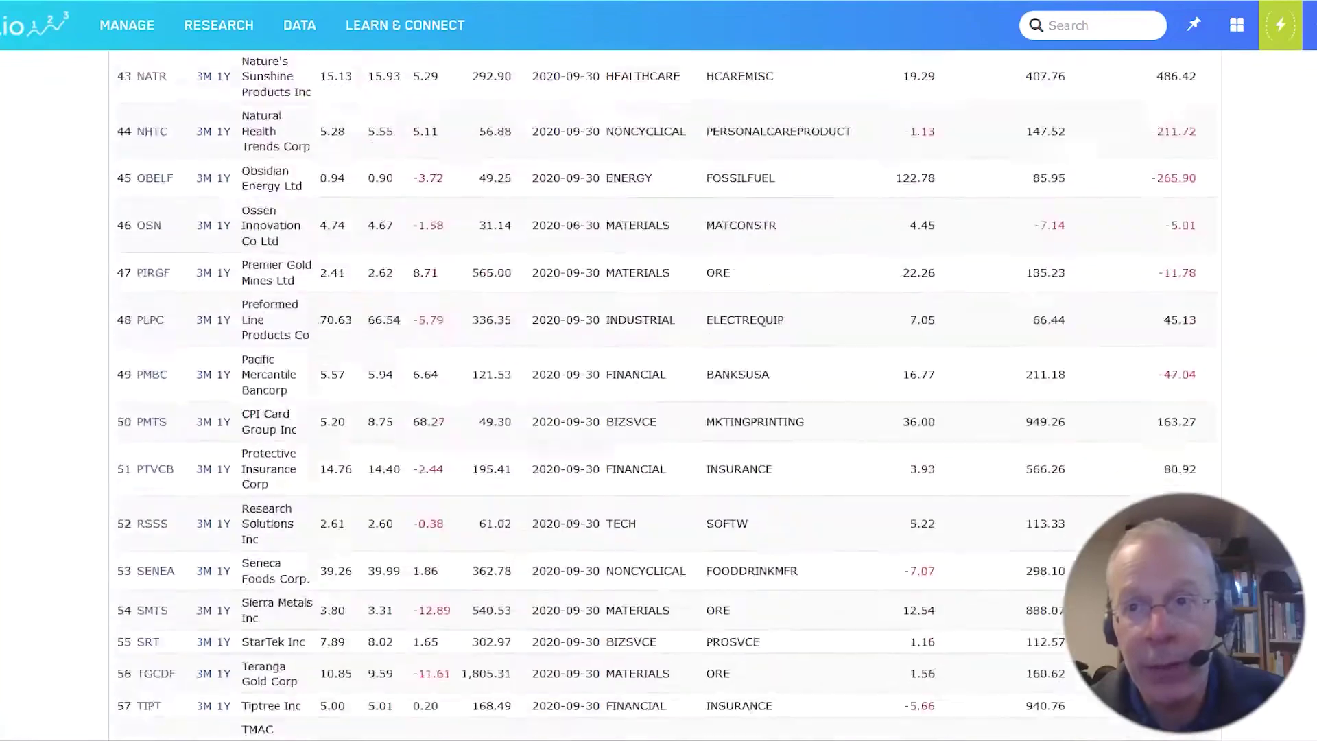
{"action": "scroll", "coordinate": [658, 398], "scroll_direction": "up", "scroll_amount": 1}
{"action": "scroll", "coordinate": [658, 398], "scroll_direction": "down", "scroll_amount": 5}
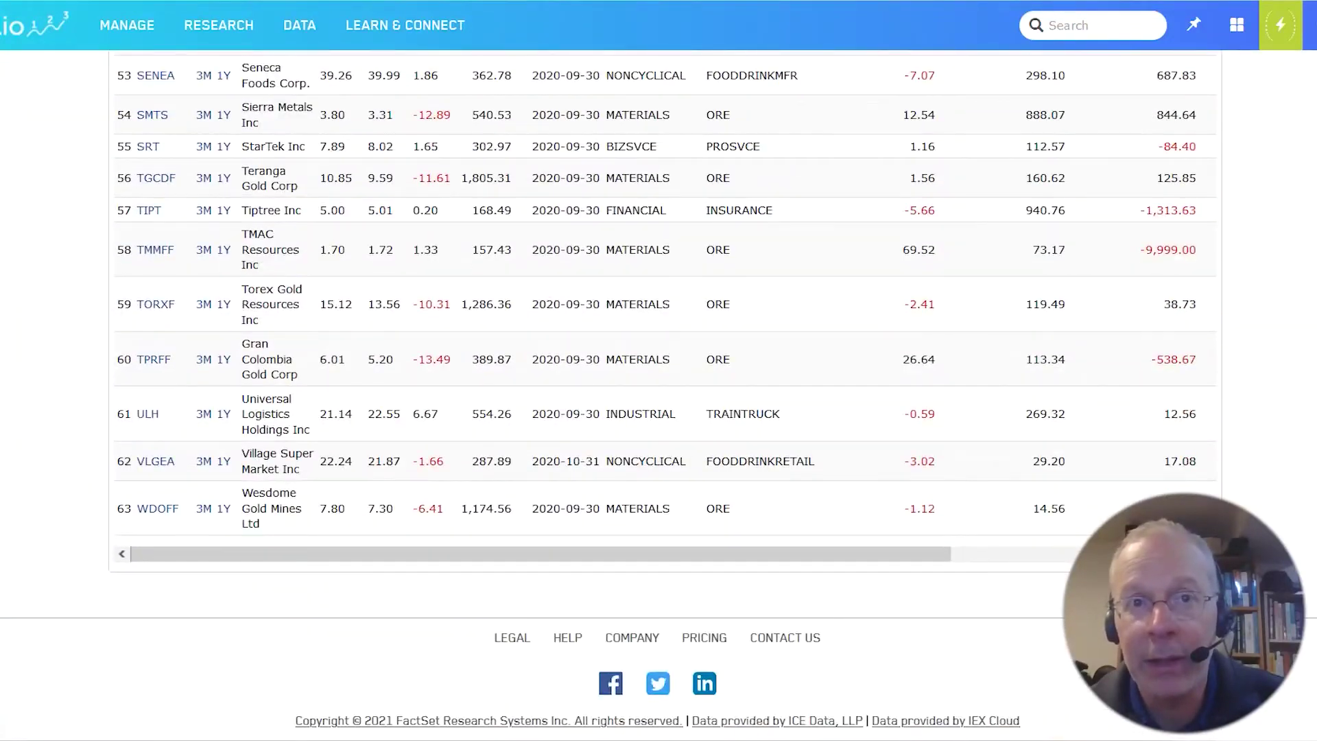
{"action": "scroll", "coordinate": [659, 398], "scroll_direction": "up", "scroll_amount": 20}
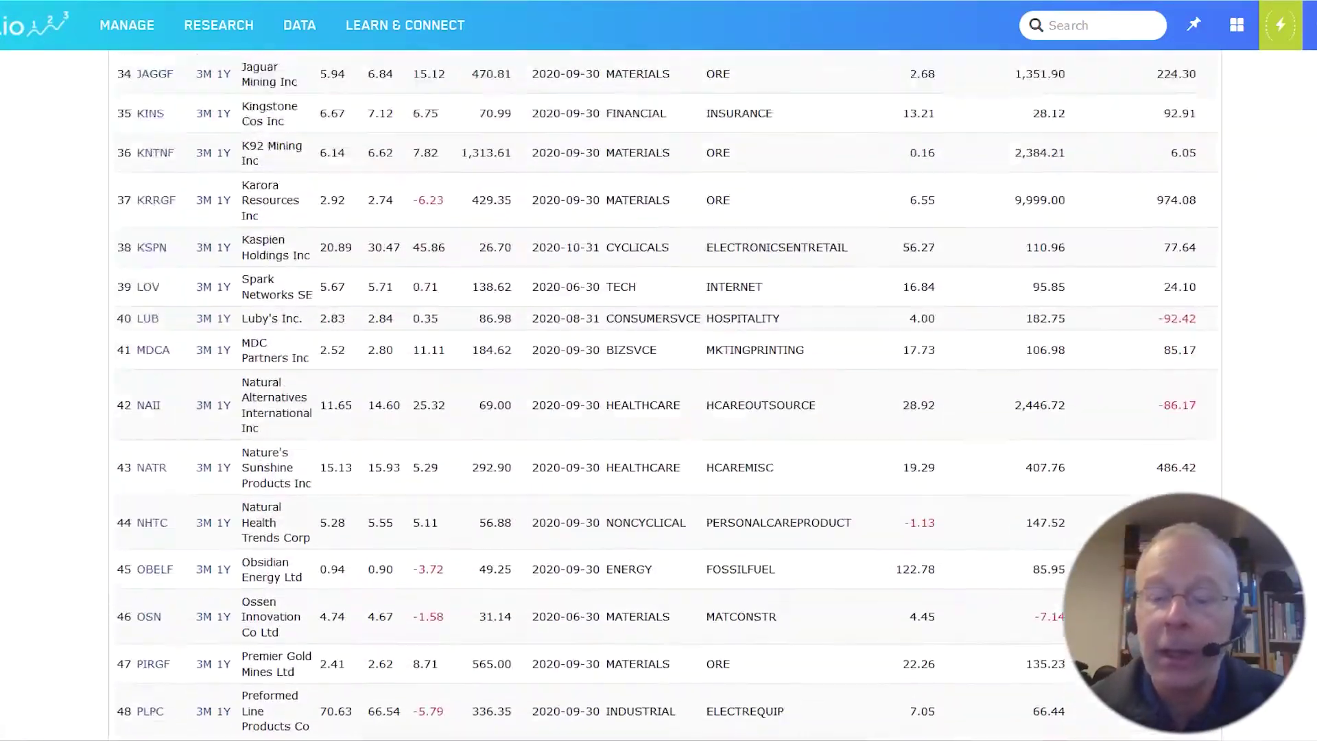
{"action": "scroll", "coordinate": [658, 397], "scroll_direction": "up", "scroll_amount": 20}
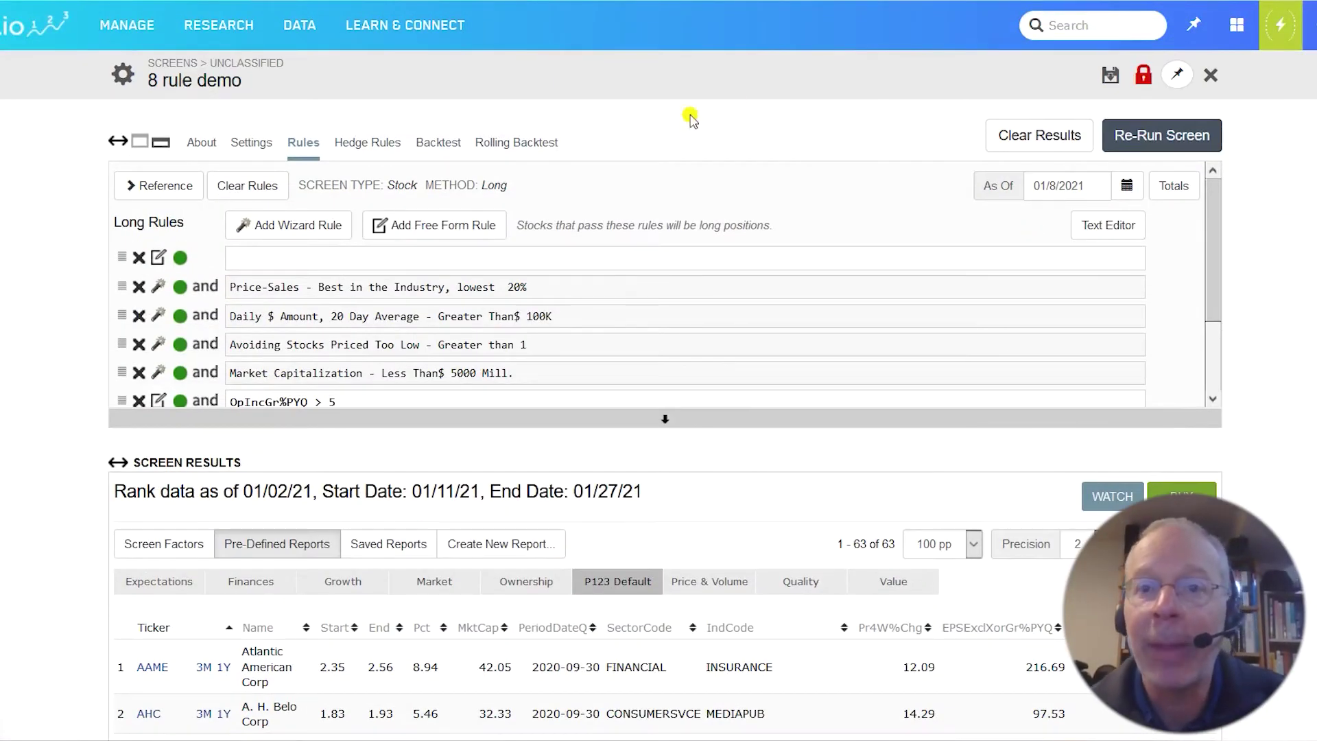
{"action": "left_click", "coordinate": [439, 142]}
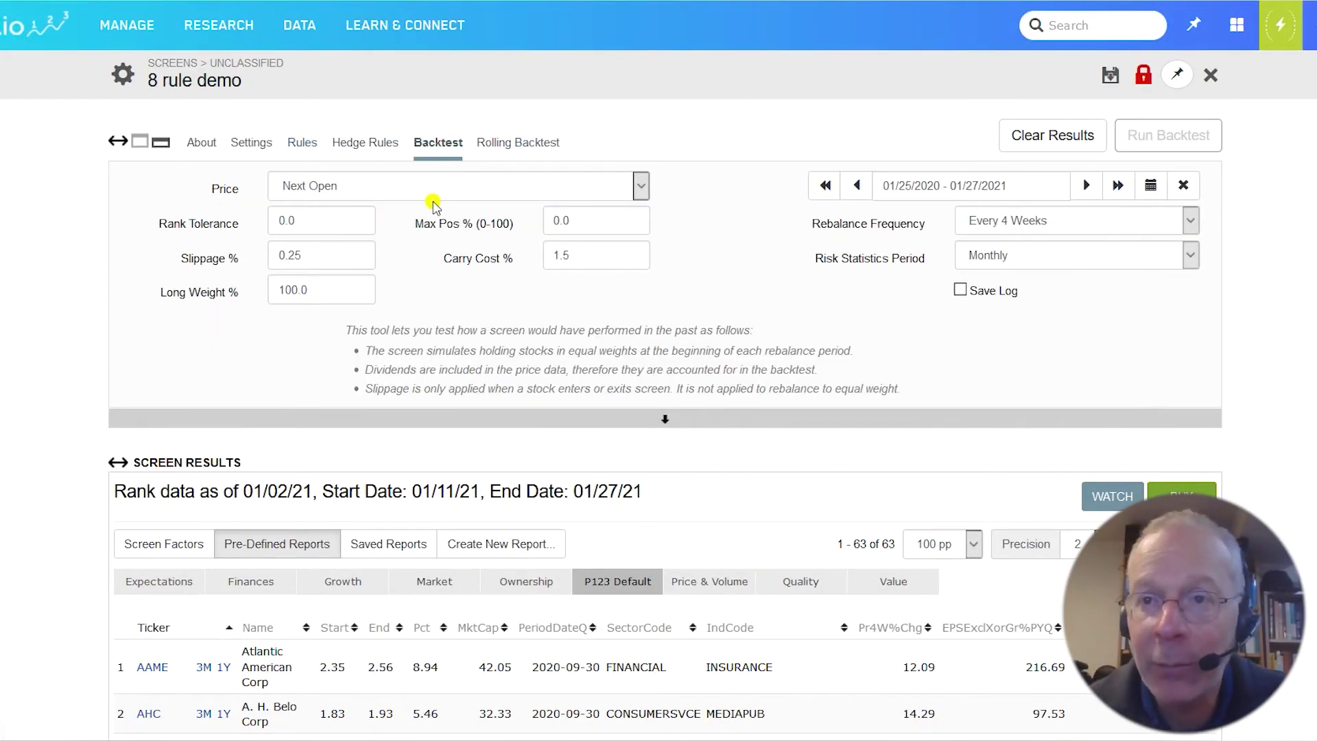
- Set a 10-year backtest period (01/27/2011–01/27/2021) and 0.5% slippage, clearing prior results
{"action": "left_click", "coordinate": [1152, 187]}
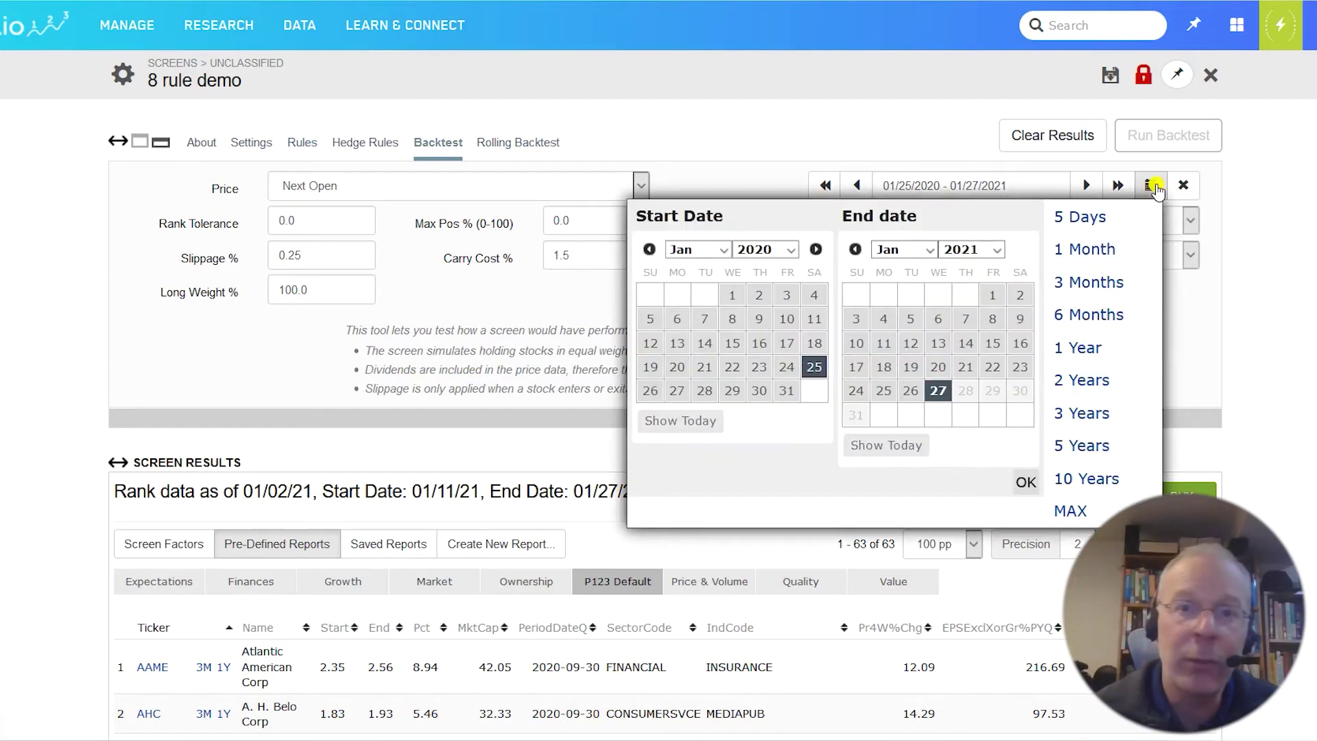
{"action": "left_click", "coordinate": [1080, 479]}
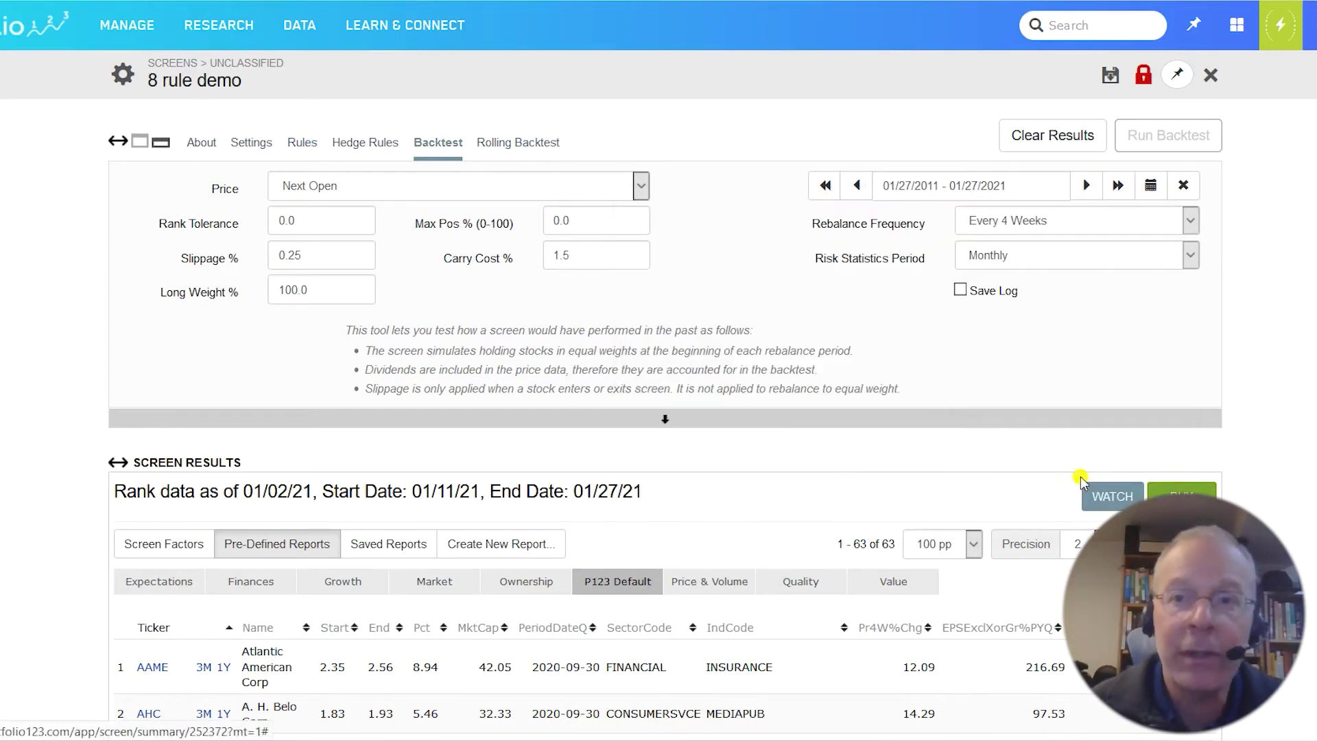
{"action": "left_click", "coordinate": [319, 264]}
{"action": "key", "text": "BackSpace"}
{"action": "key", "text": "BackSpace"}
{"action": "type", "text": "5"}
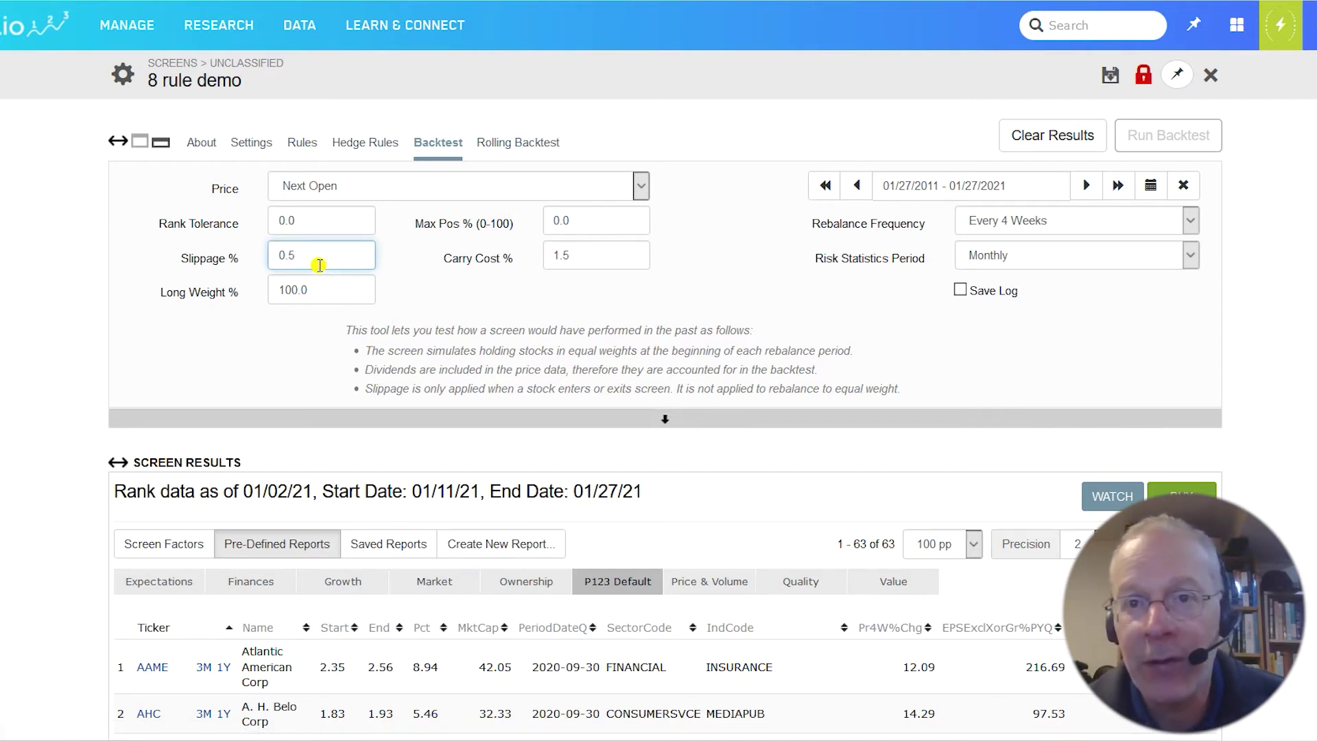
{"action": "left_click", "coordinate": [1046, 137]}
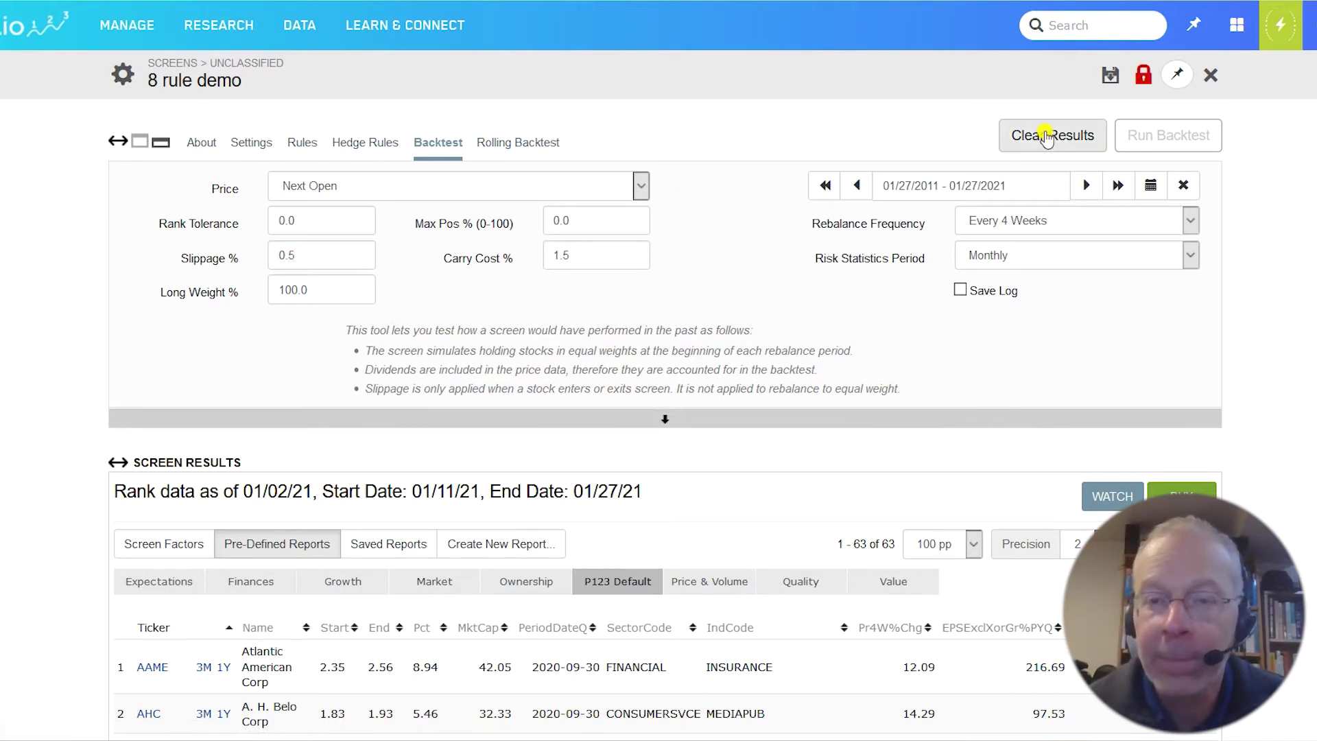
- Run the 10-year backtest and review its 796.91% return against the S&P 500's 261.07%
{"action": "left_click", "coordinate": [1155, 139]}
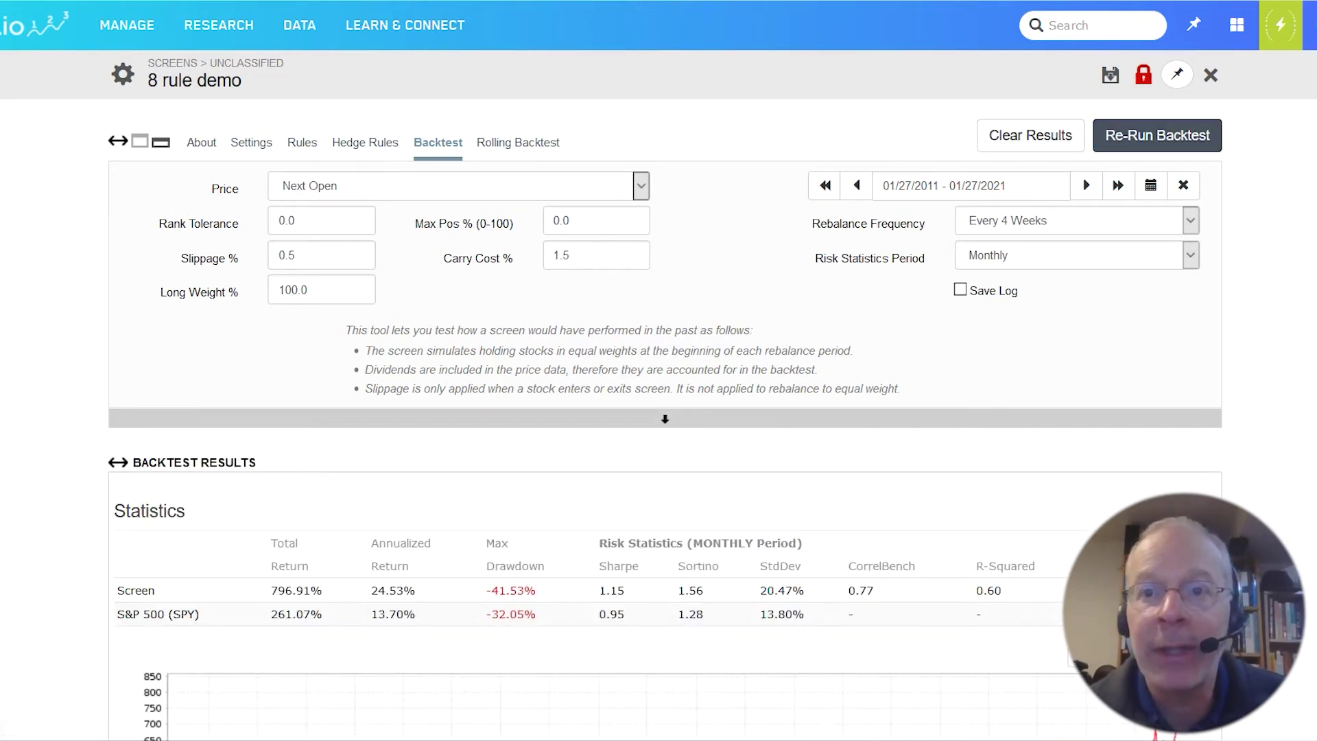
{"action": "scroll", "coordinate": [658, 395], "scroll_direction": "down", "scroll_amount": 7}
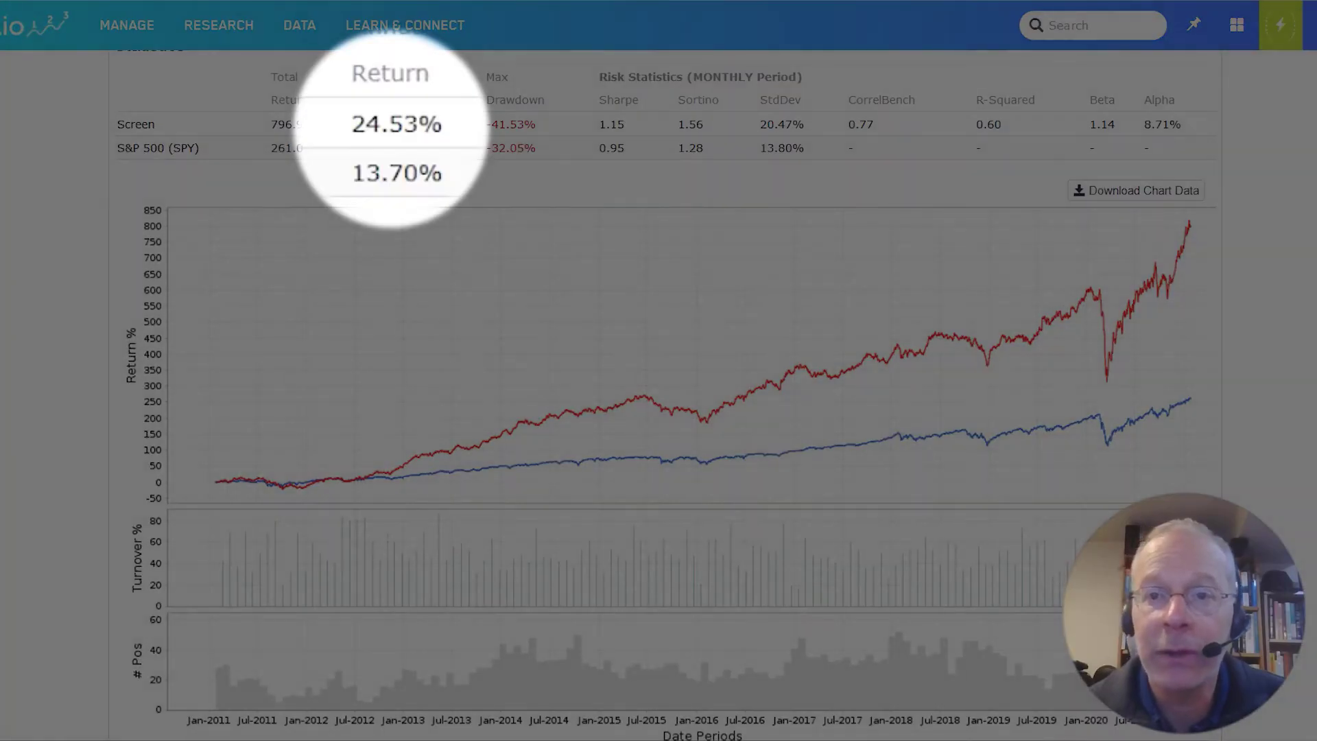
{"action": "scroll", "coordinate": [659, 395], "scroll_direction": "down", "scroll_amount": 3}
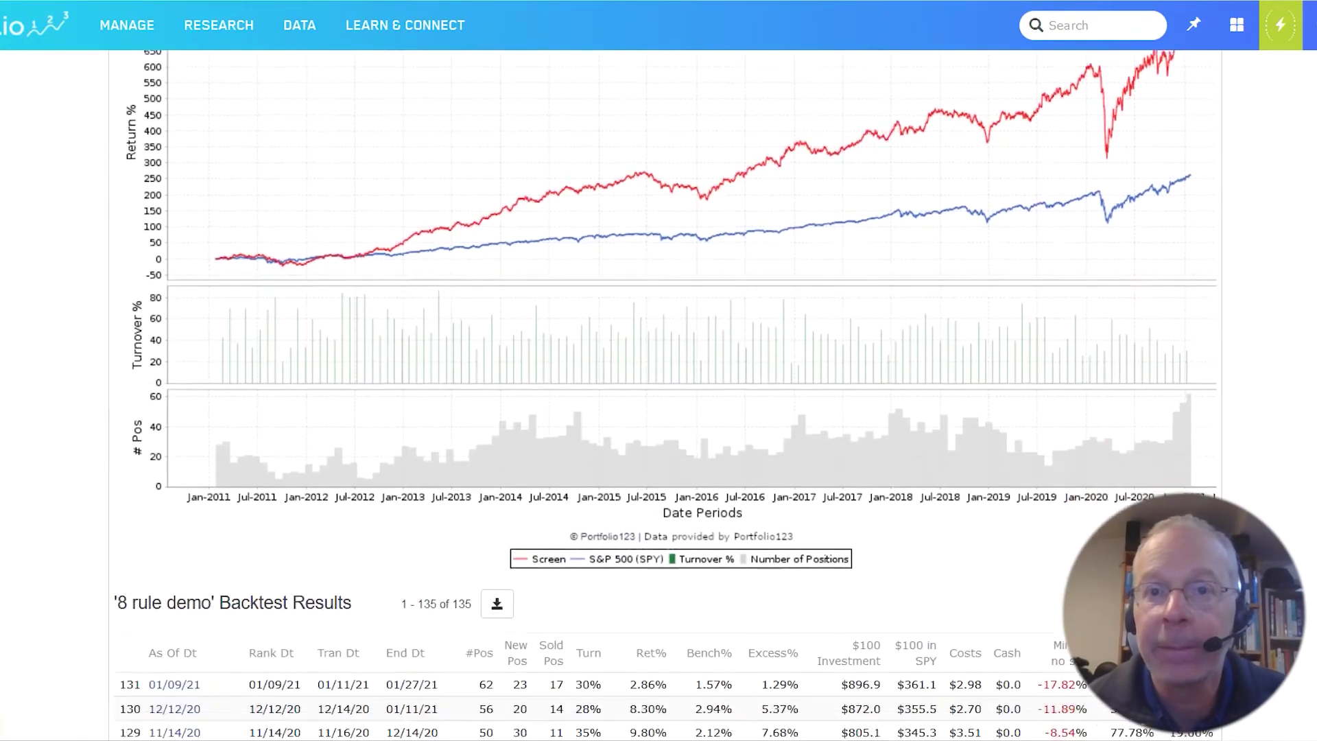
{"action": "scroll", "coordinate": [659, 395], "scroll_direction": "down", "scroll_amount": 19}
{"action": "scroll", "coordinate": [659, 395], "scroll_direction": "down", "scroll_amount": 20}
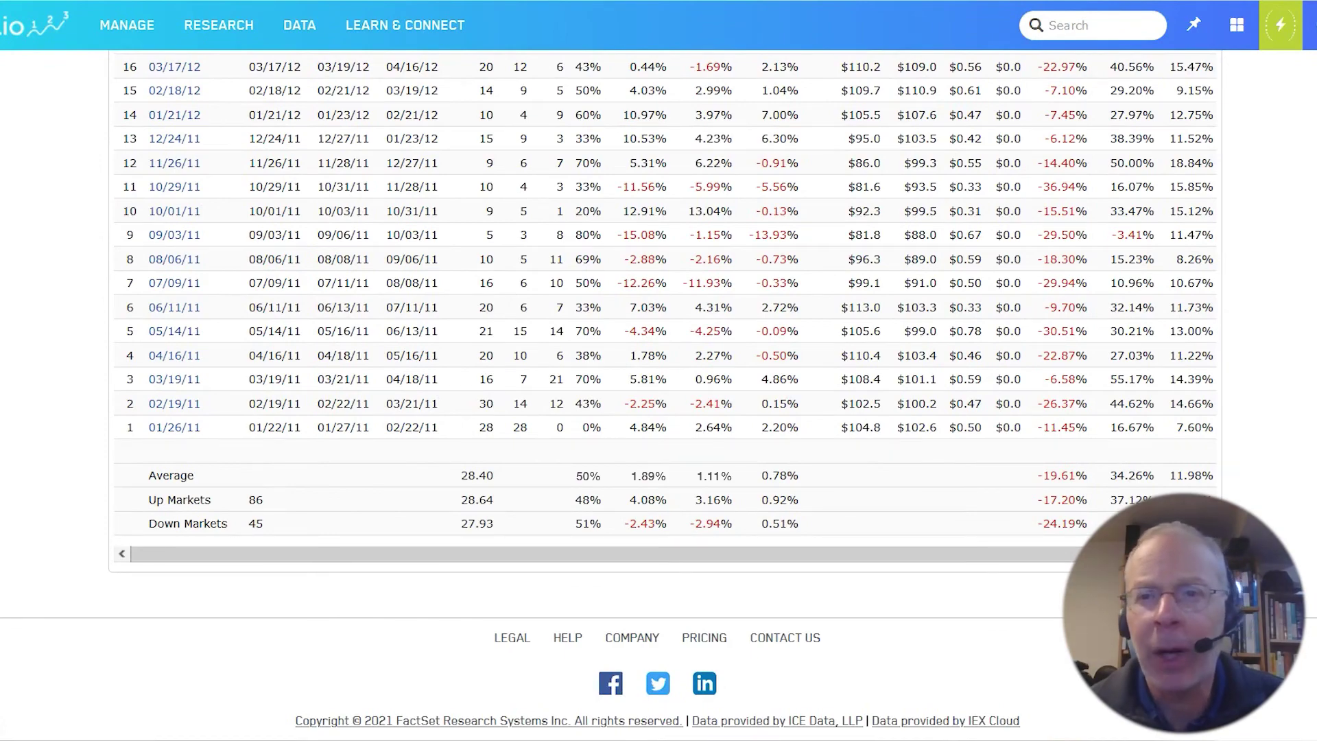
{"action": "scroll", "coordinate": [658, 395], "scroll_direction": "up", "scroll_amount": 20}
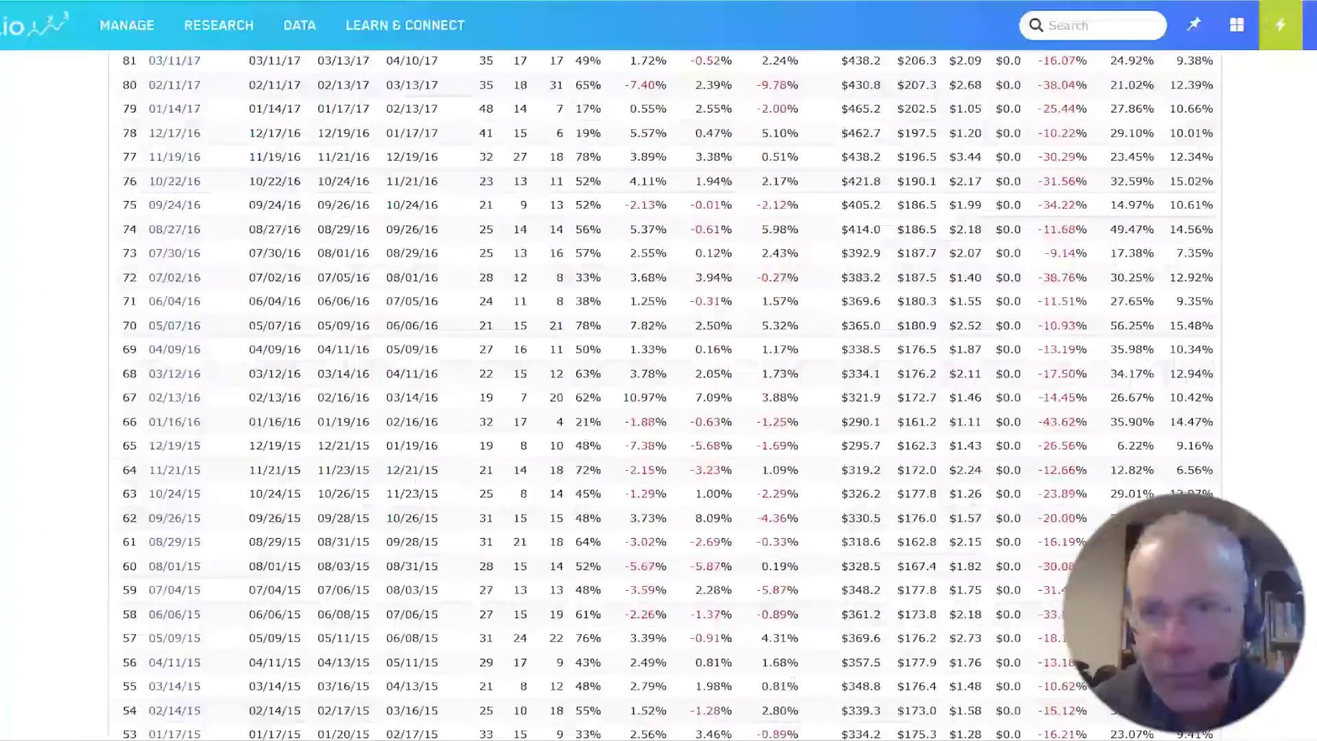
{"action": "scroll", "coordinate": [658, 395], "scroll_direction": "up", "scroll_amount": 15}
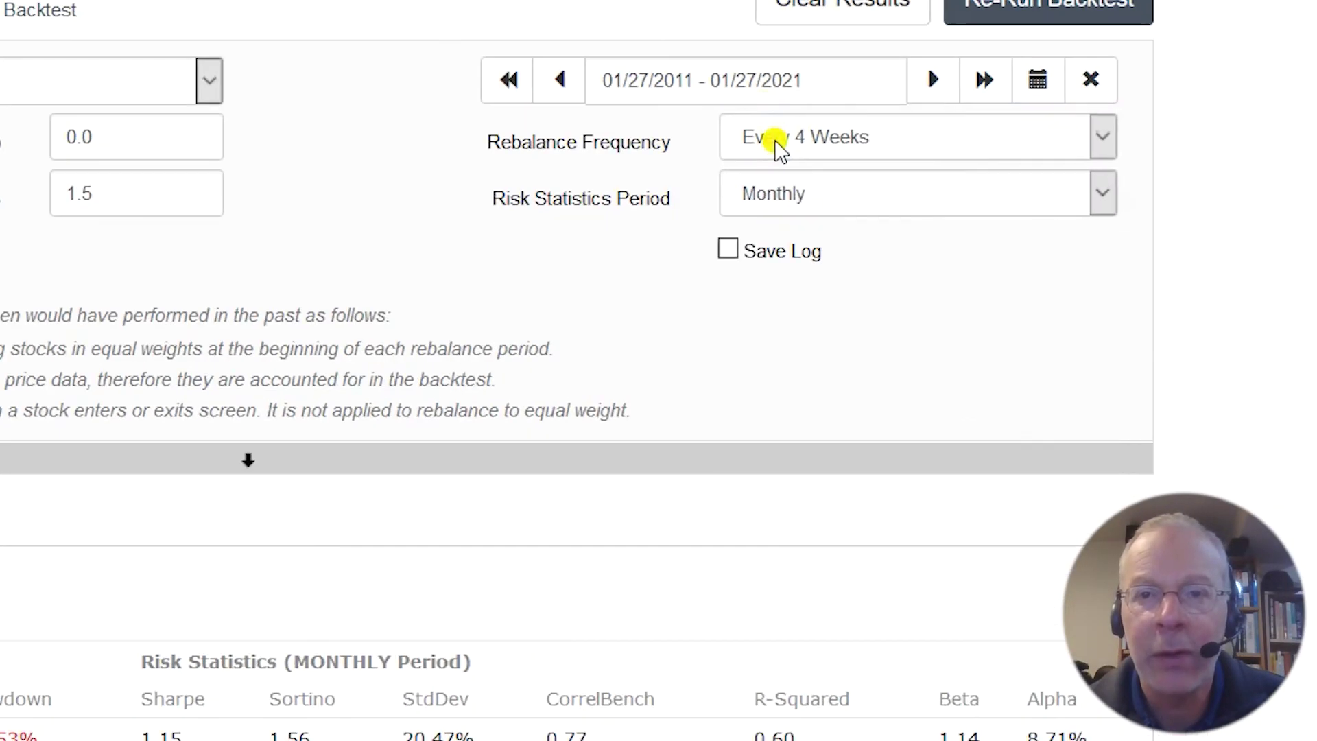
- Rerun the backtest rebalancing every 26 weeks, review the 508.82% return, then clear results
{"action": "left_click", "coordinate": [780, 146]}
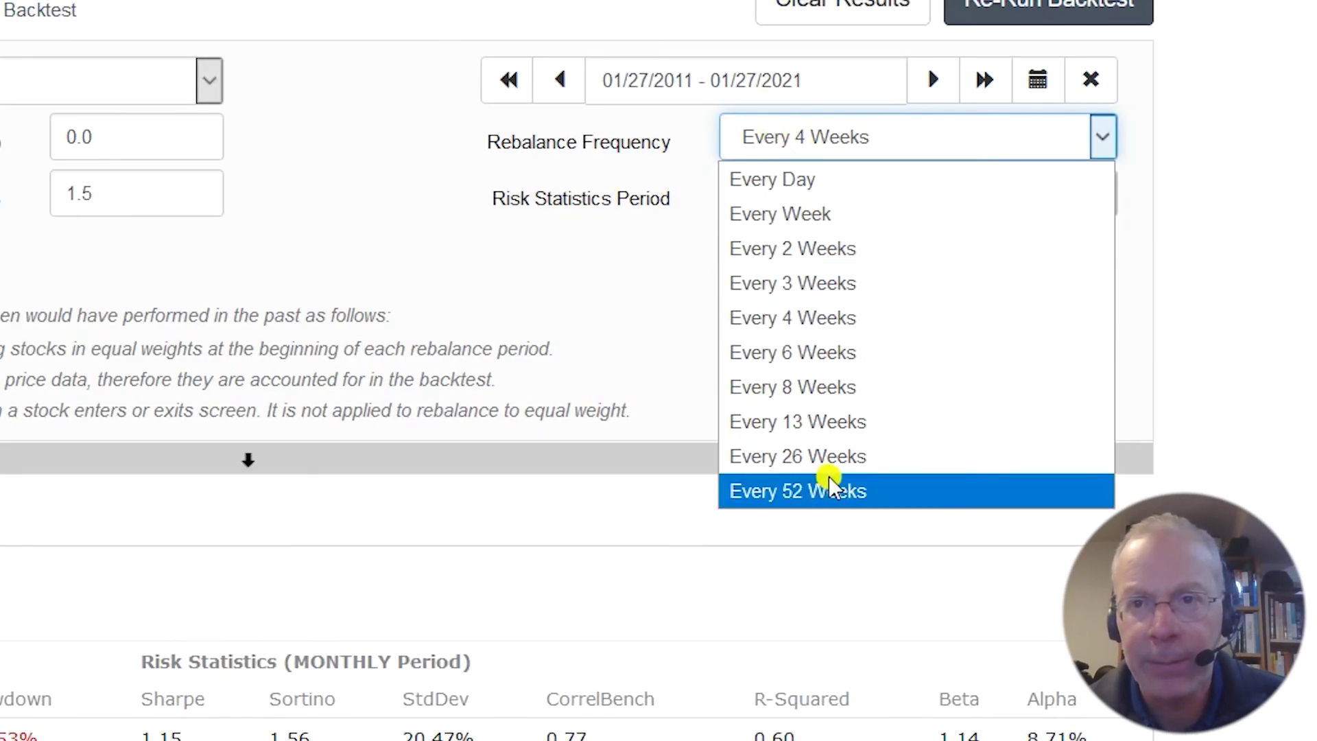
{"action": "left_click", "coordinate": [823, 457]}
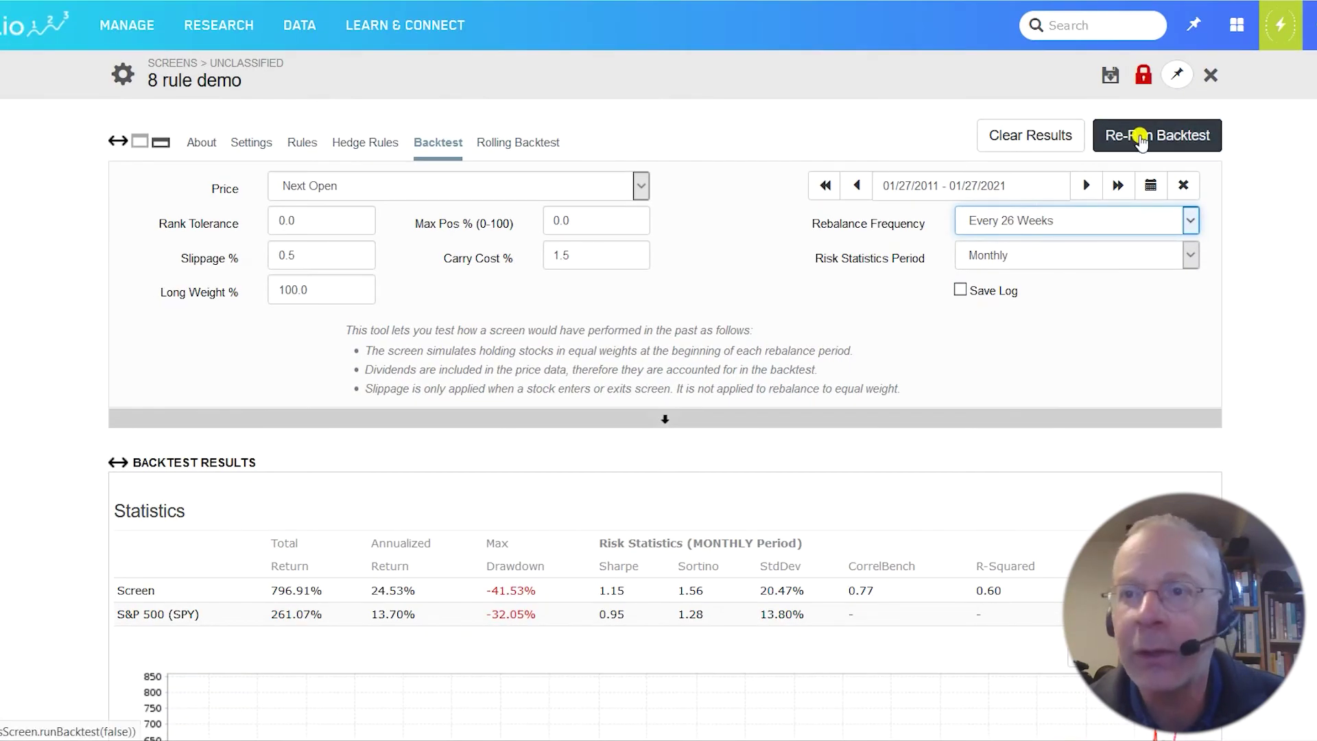
{"action": "left_click", "coordinate": [1141, 137]}
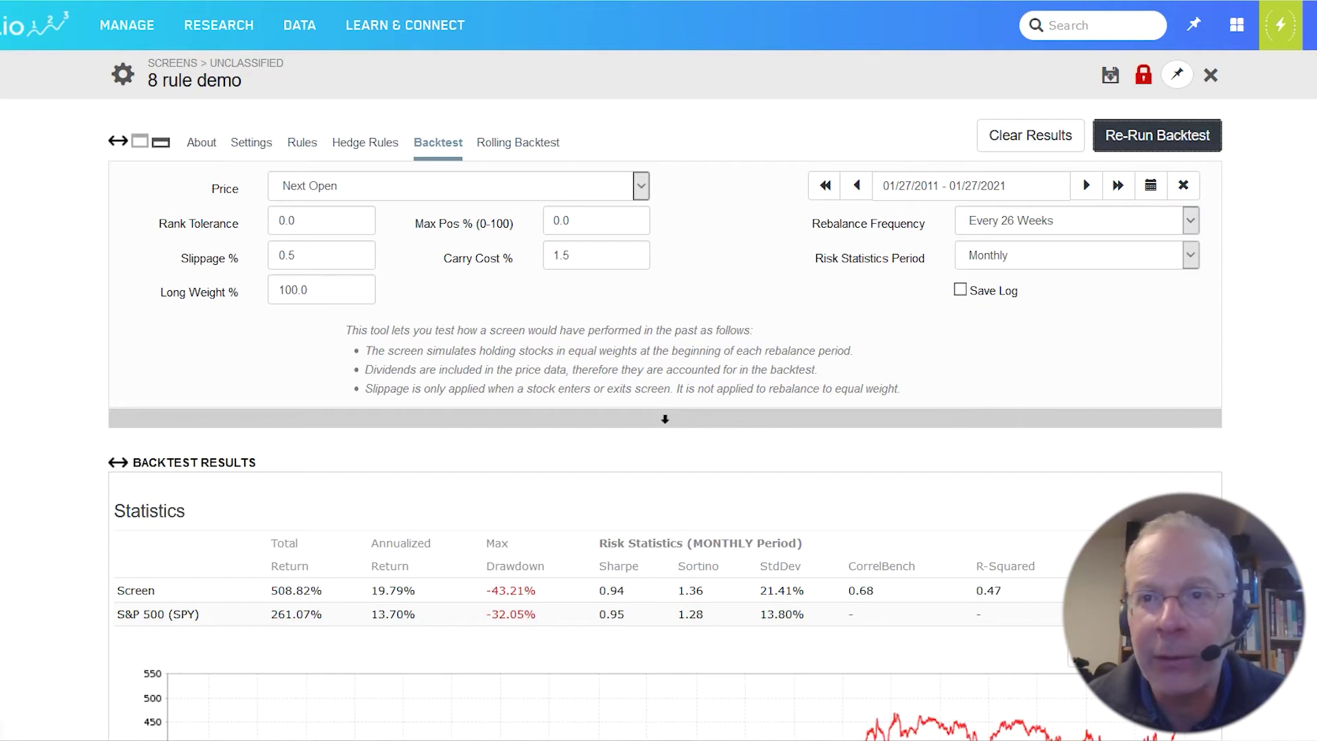
{"action": "scroll", "coordinate": [658, 395], "scroll_direction": "down", "scroll_amount": 5}
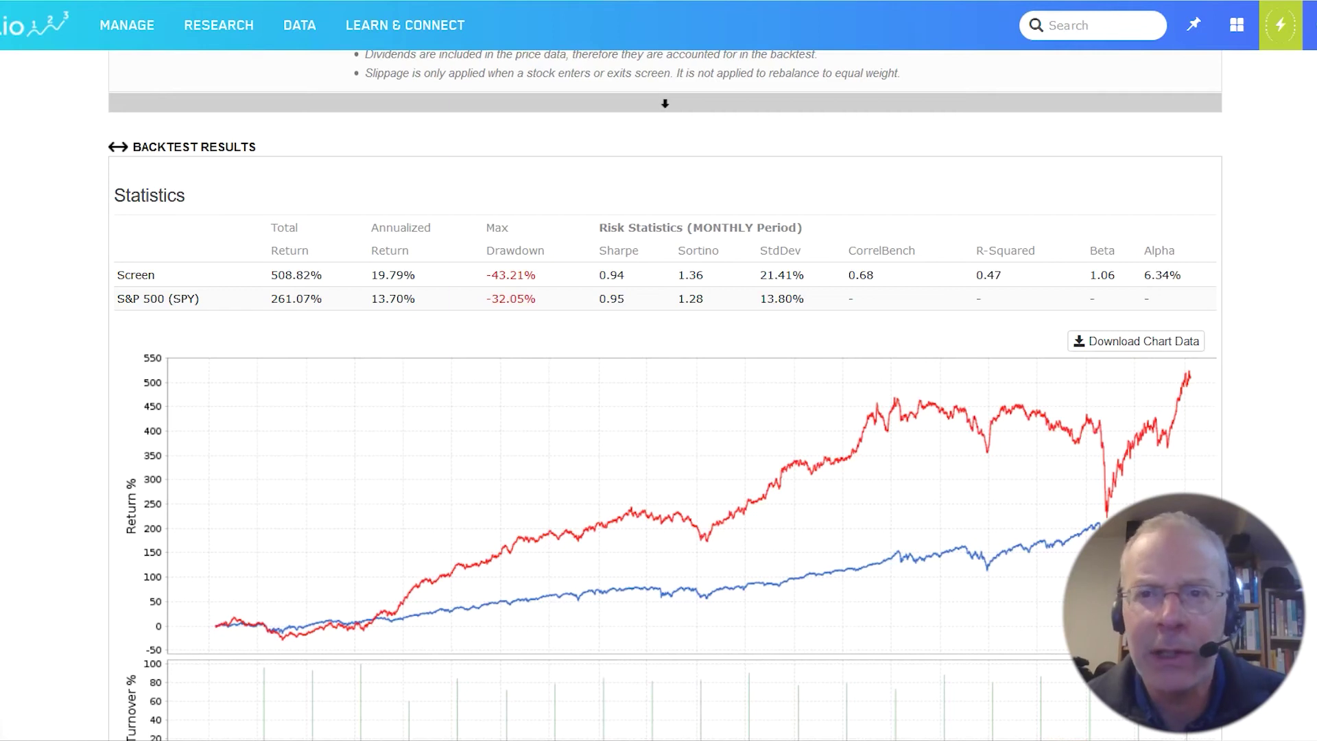
{"action": "scroll", "coordinate": [664, 395], "scroll_direction": "up", "scroll_amount": 5}
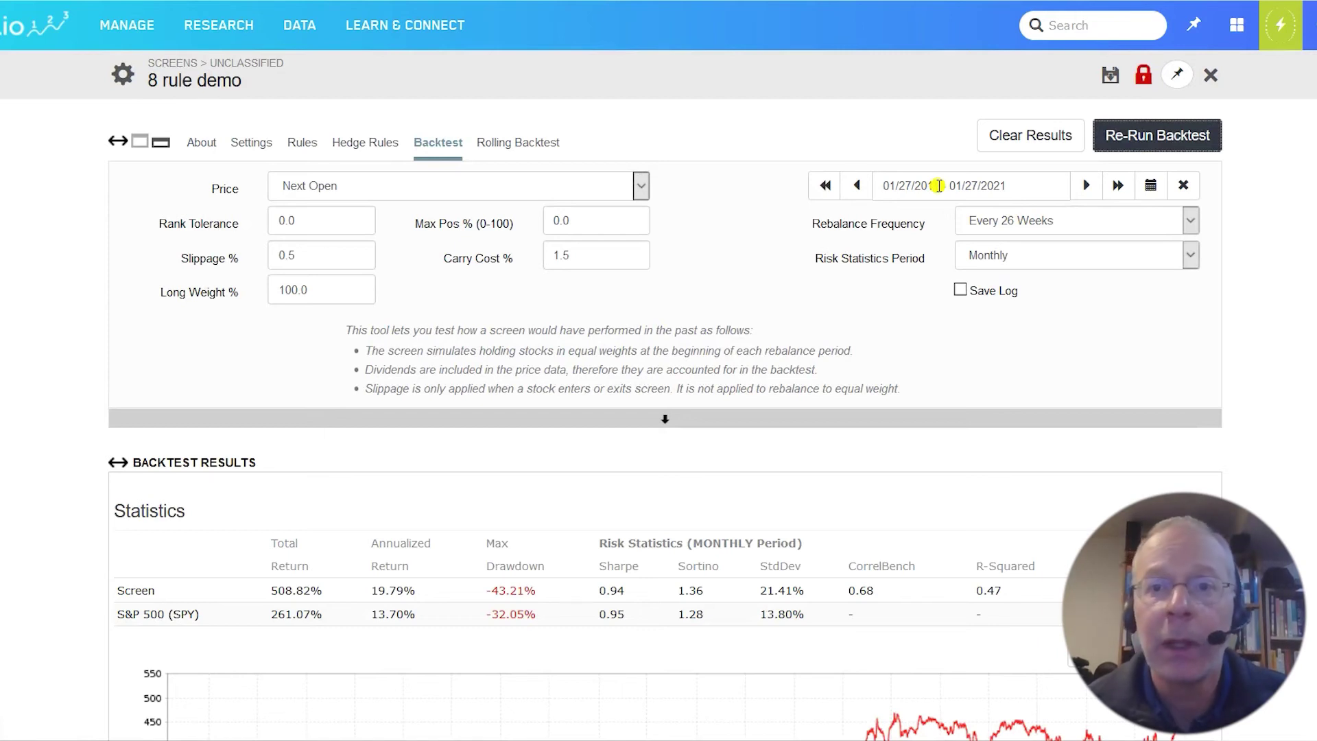
{"action": "left_click", "coordinate": [1058, 136]}
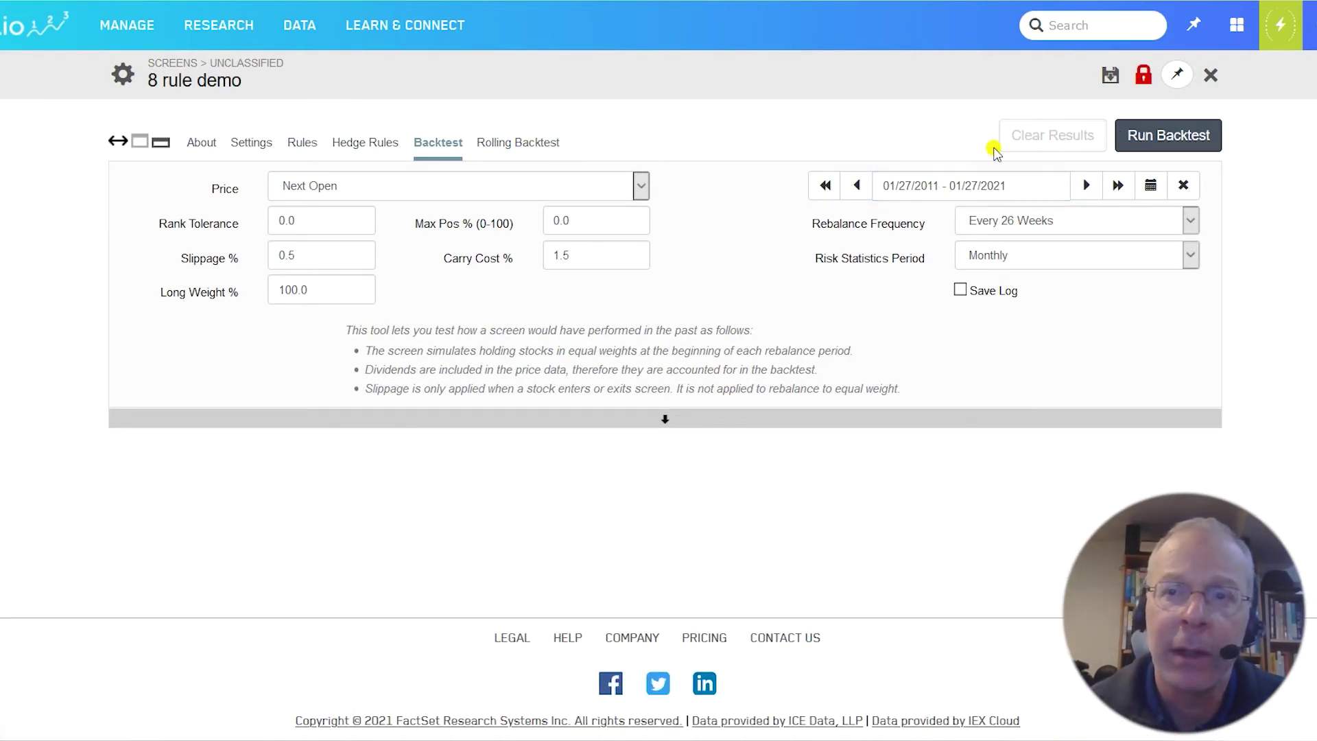
- Run a 10-year rolling backtest and review its 11.74% average return versus 6.56% benchmark
{"action": "left_click", "coordinate": [528, 146]}
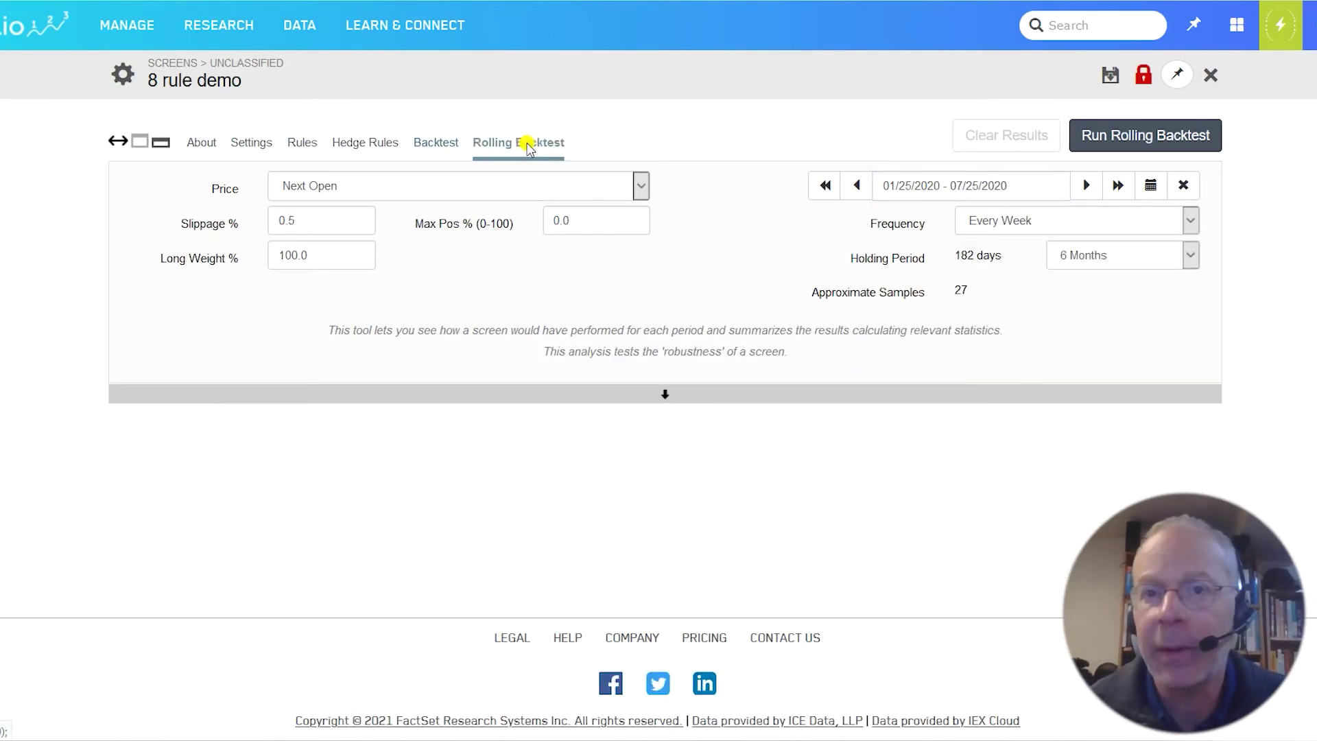
{"action": "left_click", "coordinate": [1152, 185]}
{"action": "left_click", "coordinate": [1089, 488]}
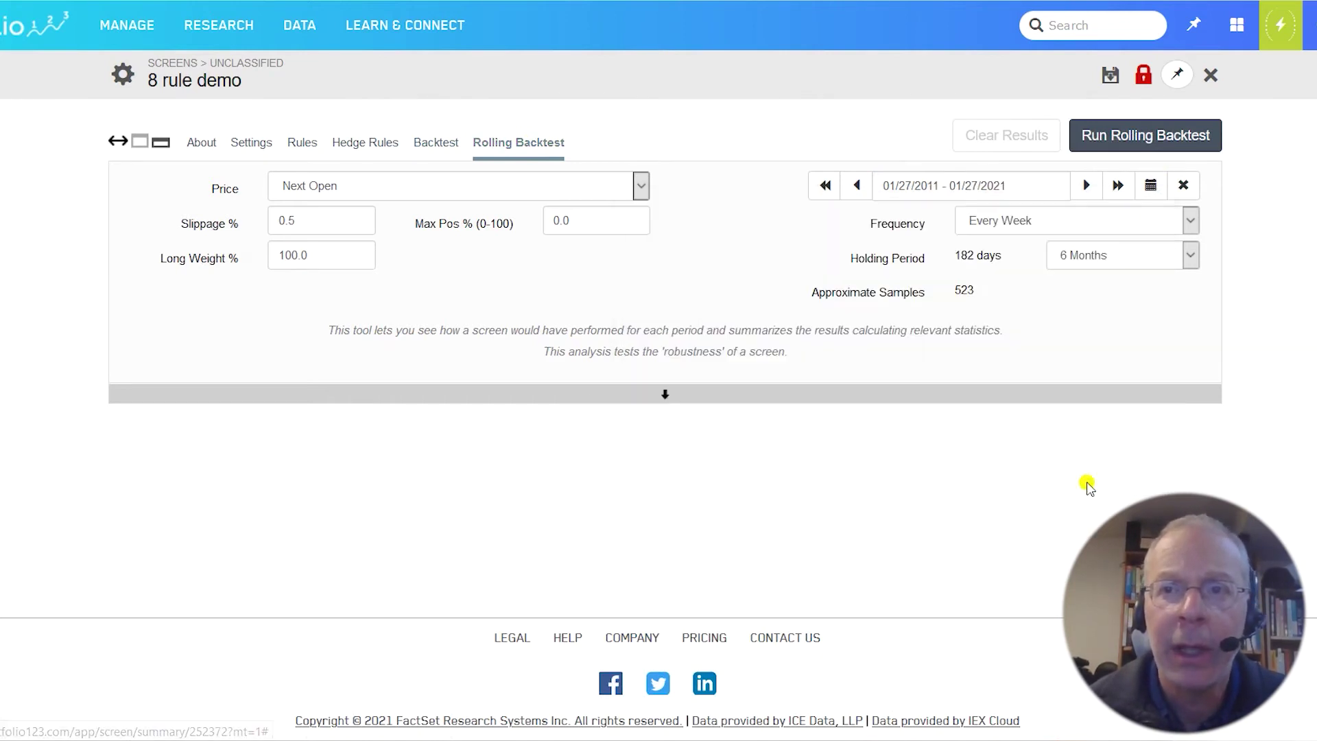
{"action": "left_click", "coordinate": [1122, 144]}
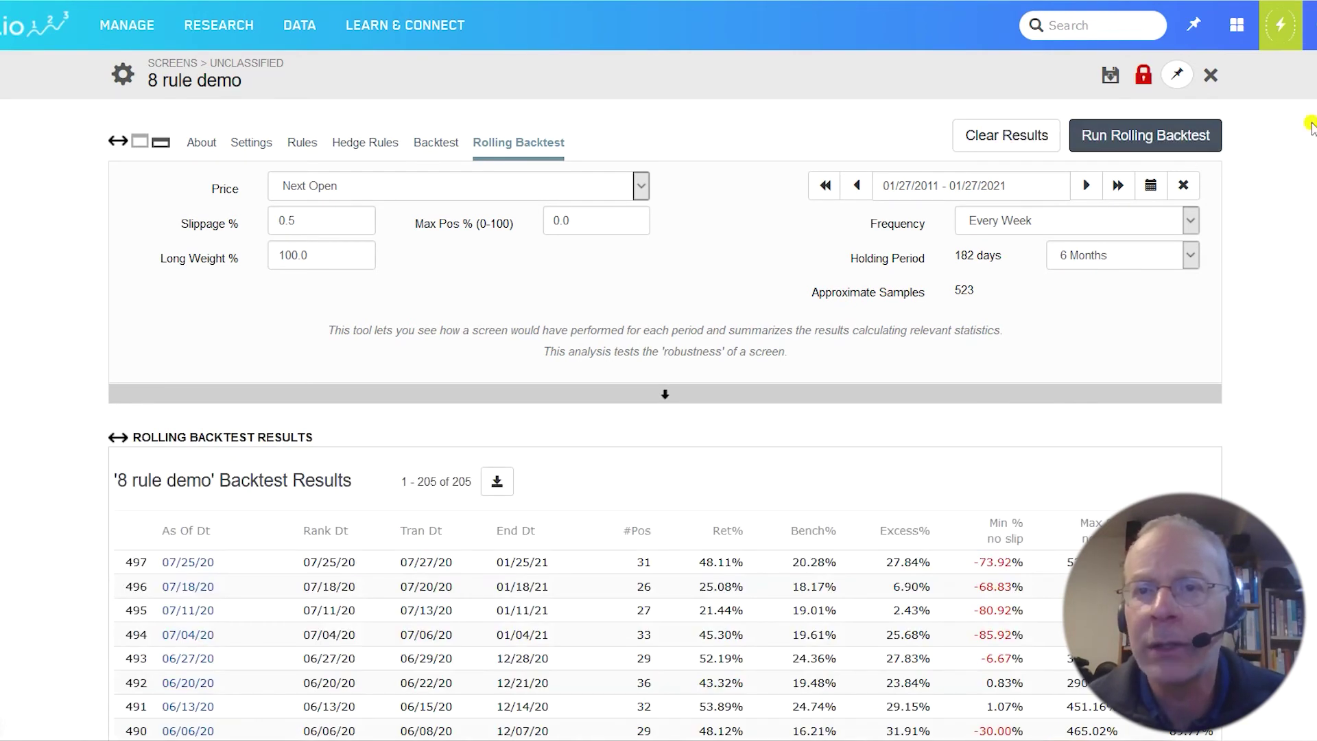
{"action": "key", "text": "End"}
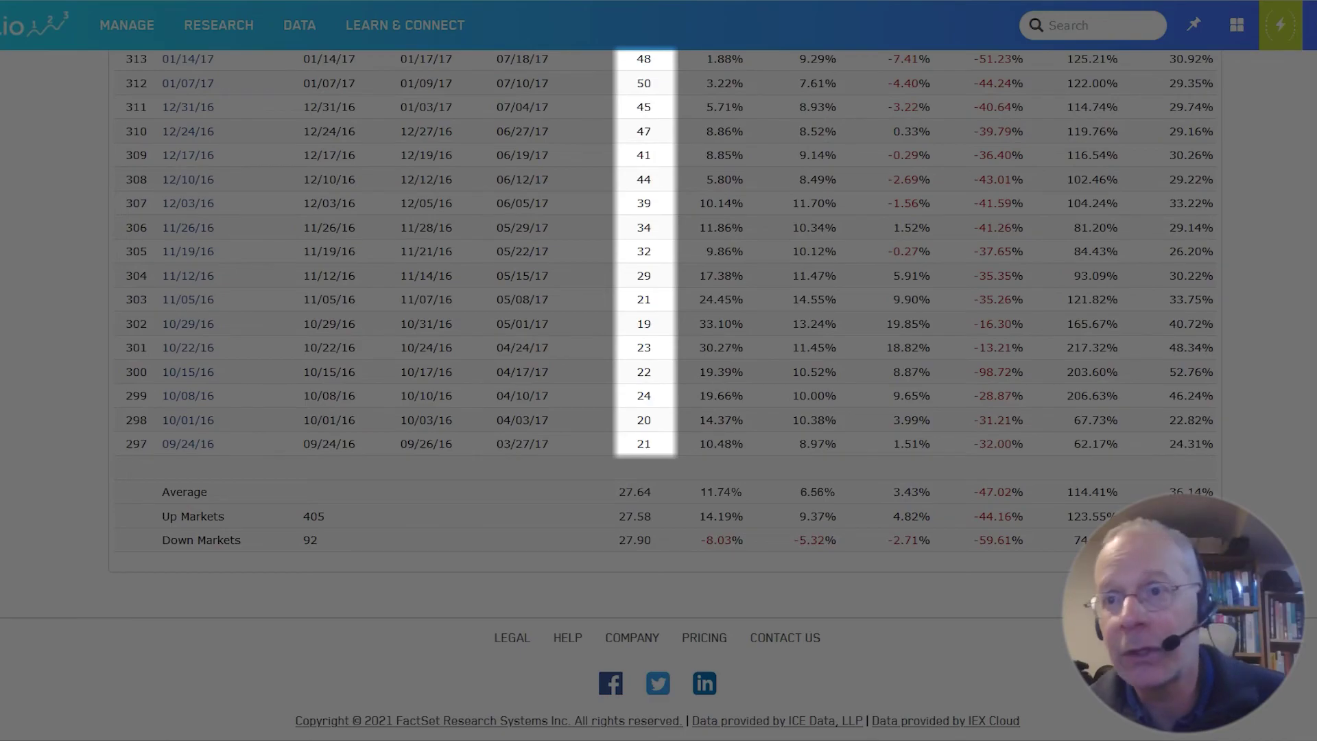
{"action": "scroll", "coordinate": [662, 395], "scroll_direction": "up", "scroll_amount": 20}
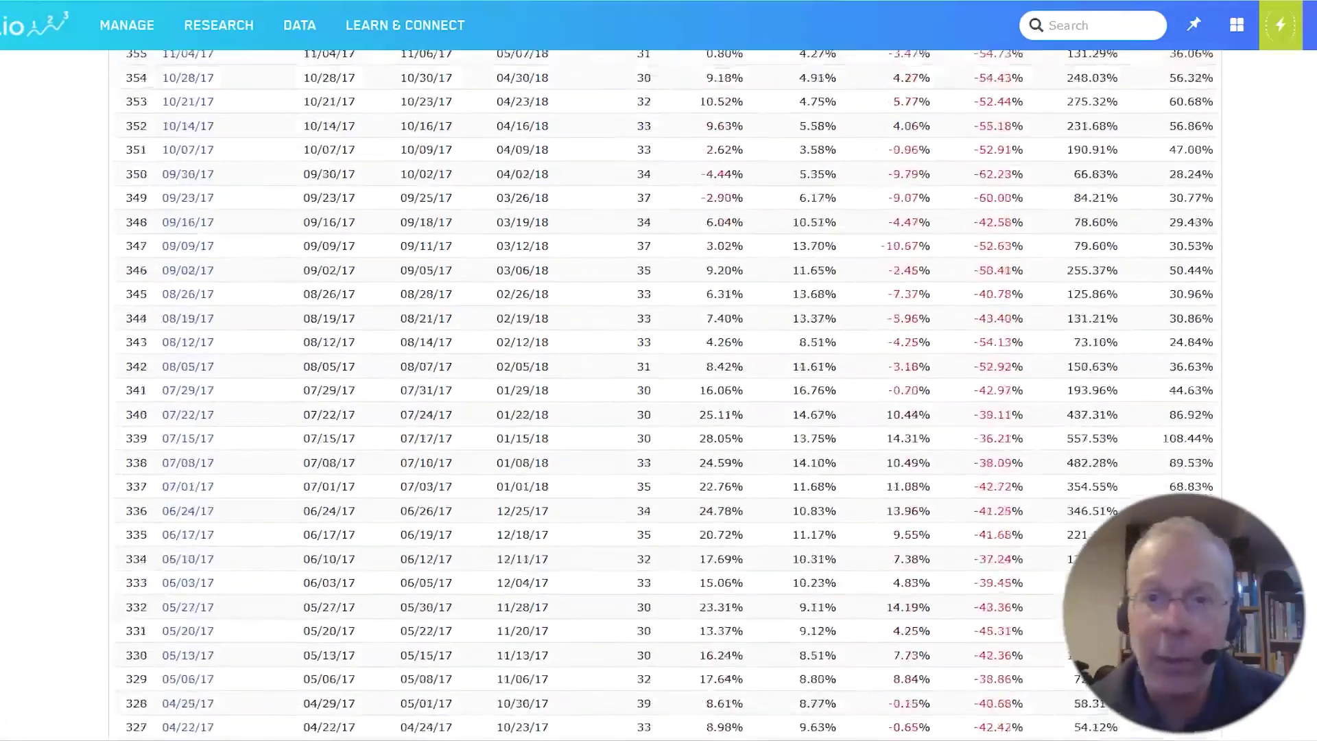
{"action": "scroll", "coordinate": [663, 396], "scroll_direction": "up", "scroll_amount": 20}
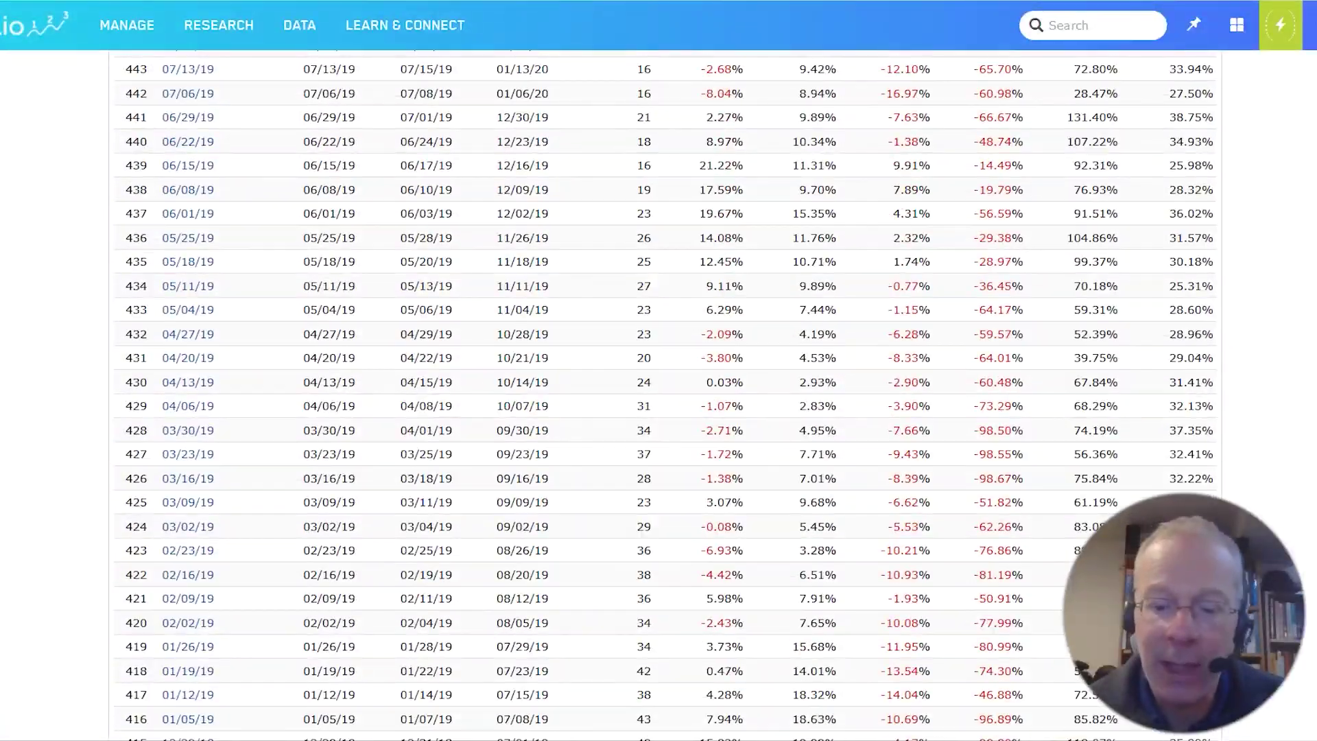
{"action": "scroll", "coordinate": [658, 396], "scroll_direction": "up", "scroll_amount": 20}
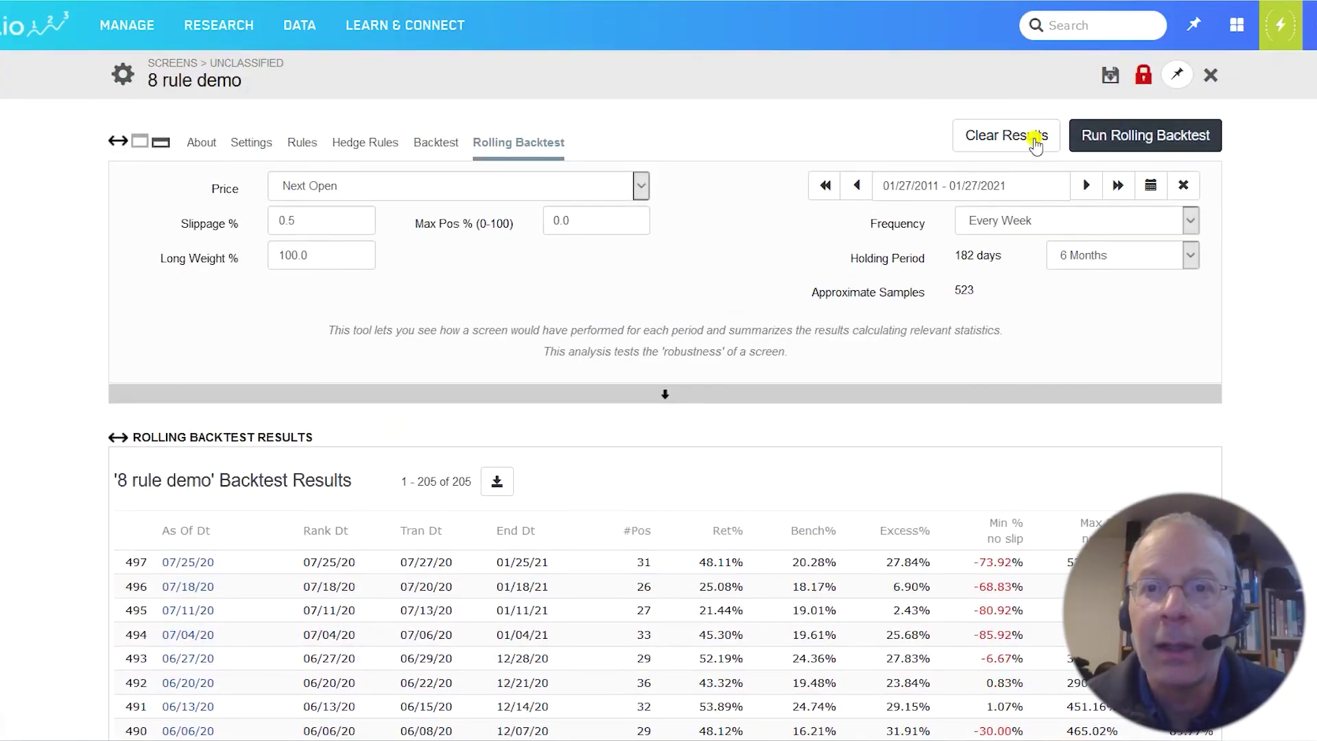
- Rank the screen with the Core Investing Styles > Core Combination ranking system
{"action": "left_click", "coordinate": [256, 145]}
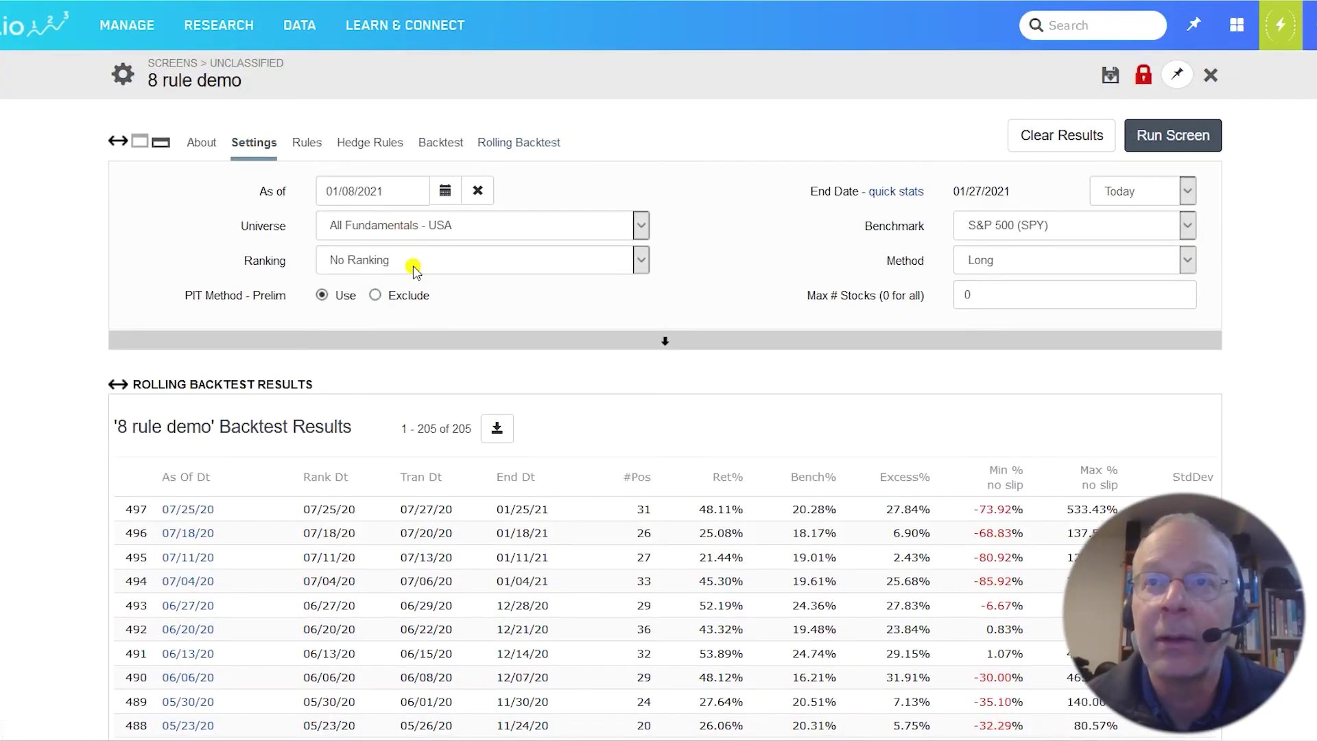
{"action": "left_click", "coordinate": [415, 271]}
{"action": "left_click", "coordinate": [394, 302]}
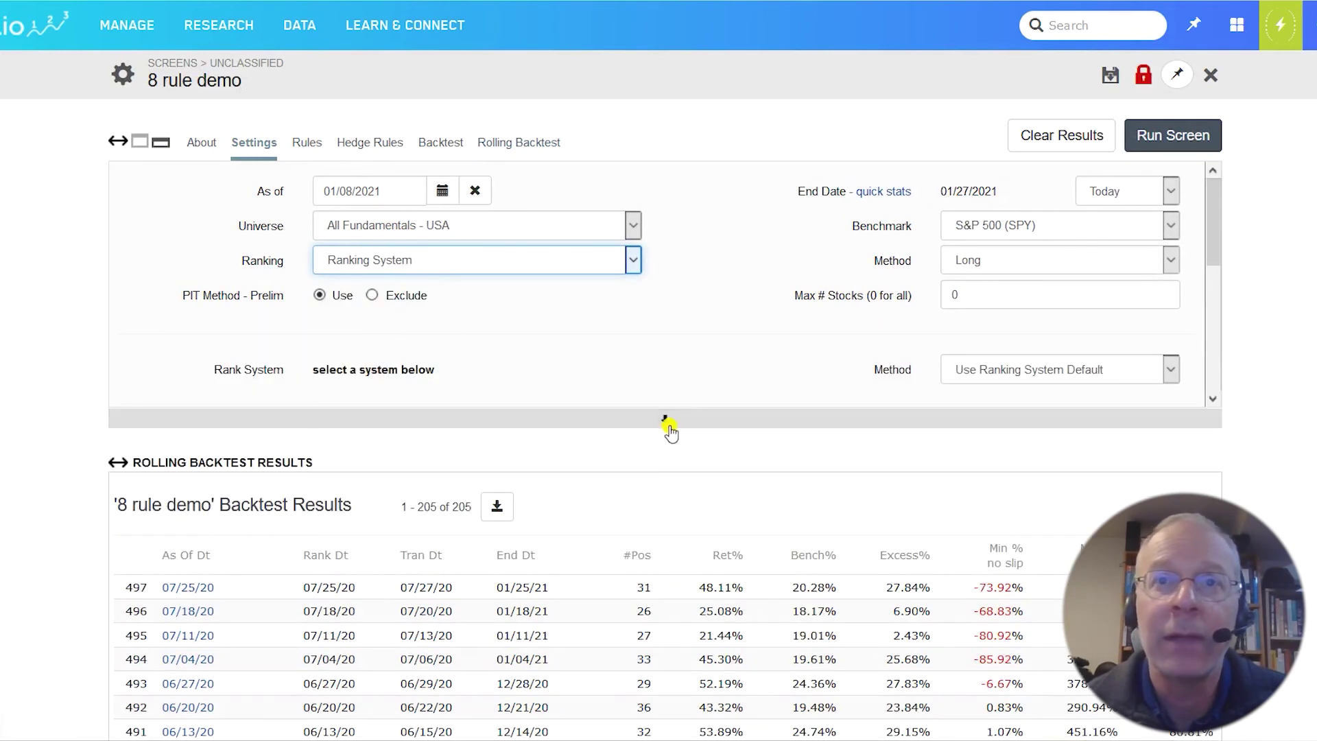
{"action": "left_click", "coordinate": [670, 431]}
{"action": "left_click", "coordinate": [225, 472]}
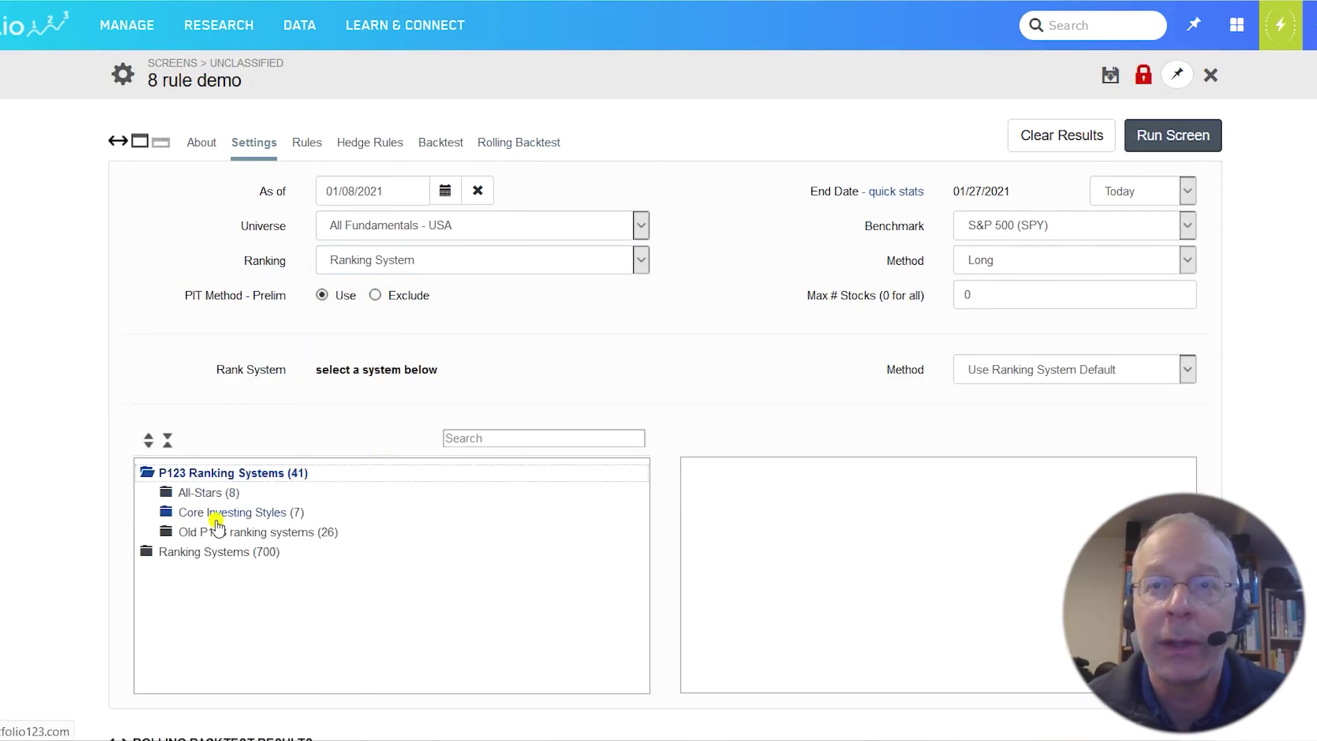
{"action": "left_click", "coordinate": [215, 515]}
{"action": "left_click", "coordinate": [218, 532]}
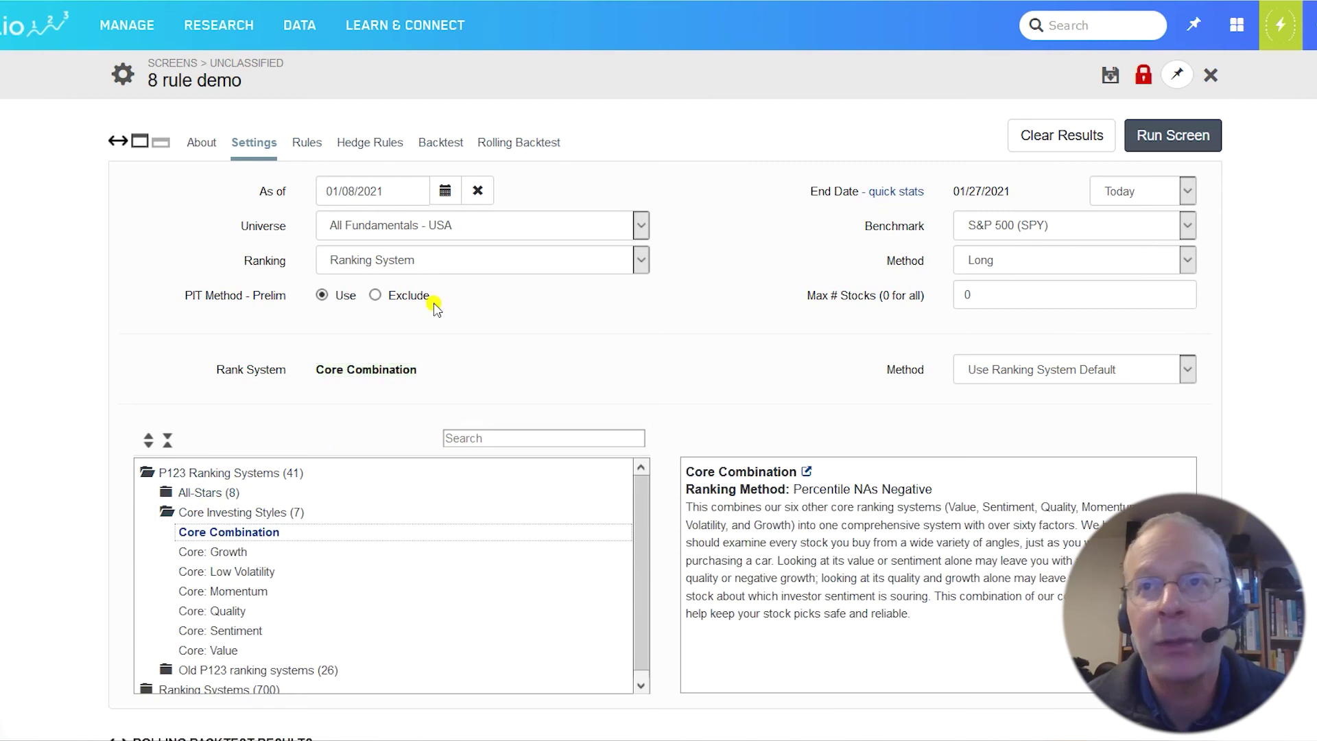
- Limit Max # Stocks to 10 and return to the rolling backtest
{"action": "left_click", "coordinate": [967, 295]}
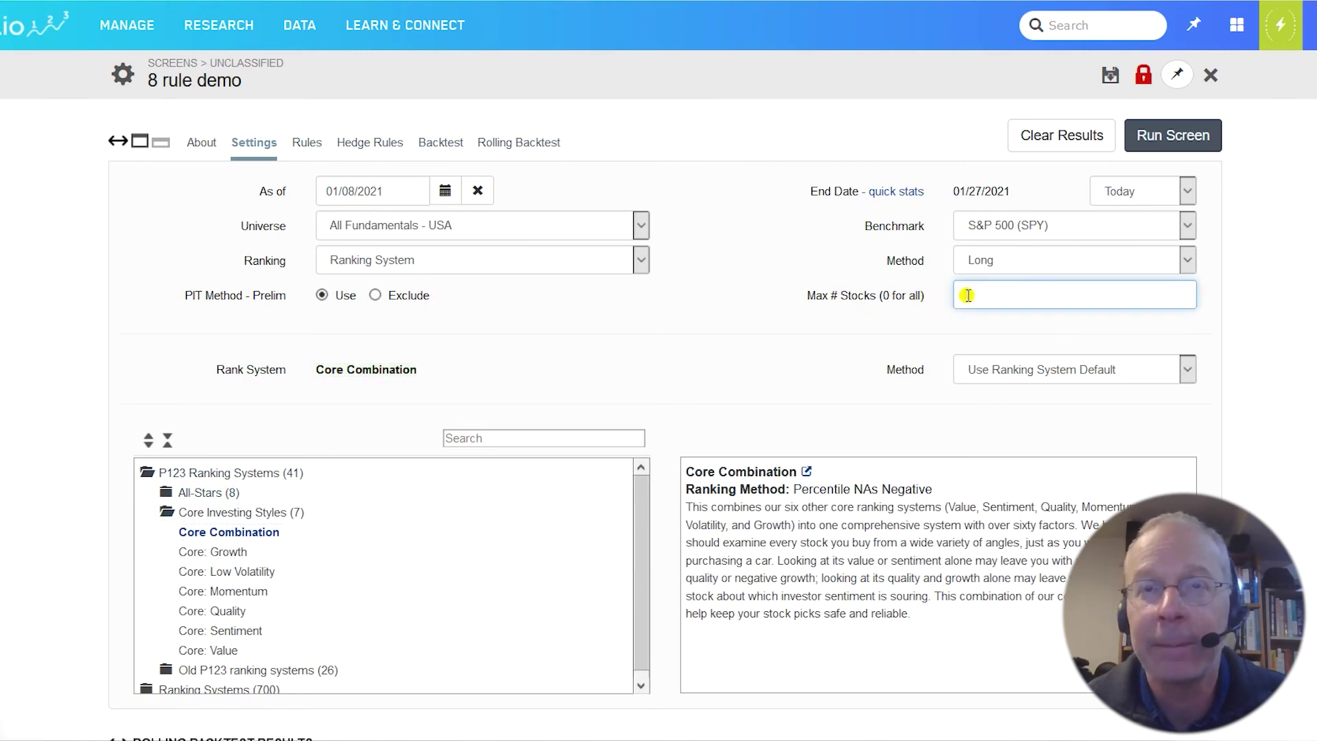
{"action": "type", "text": "10"}
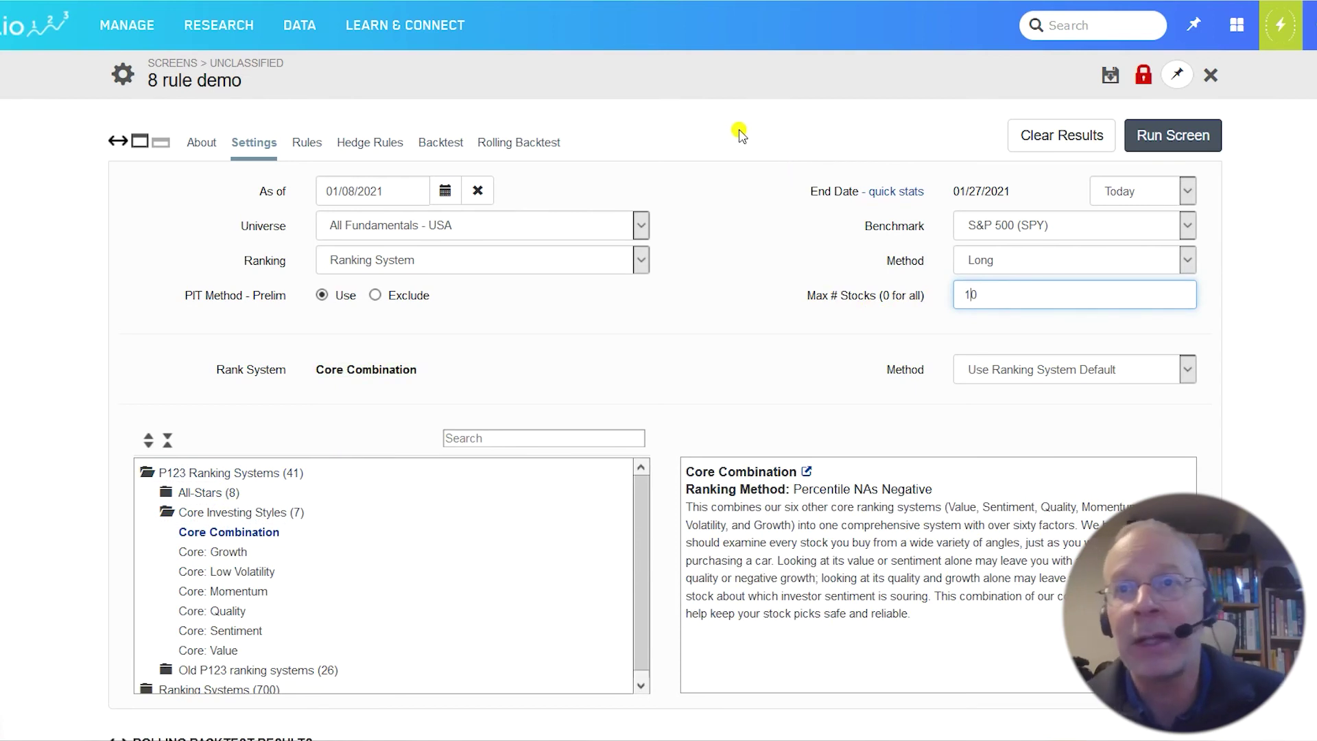
{"action": "left_click", "coordinate": [542, 142]}
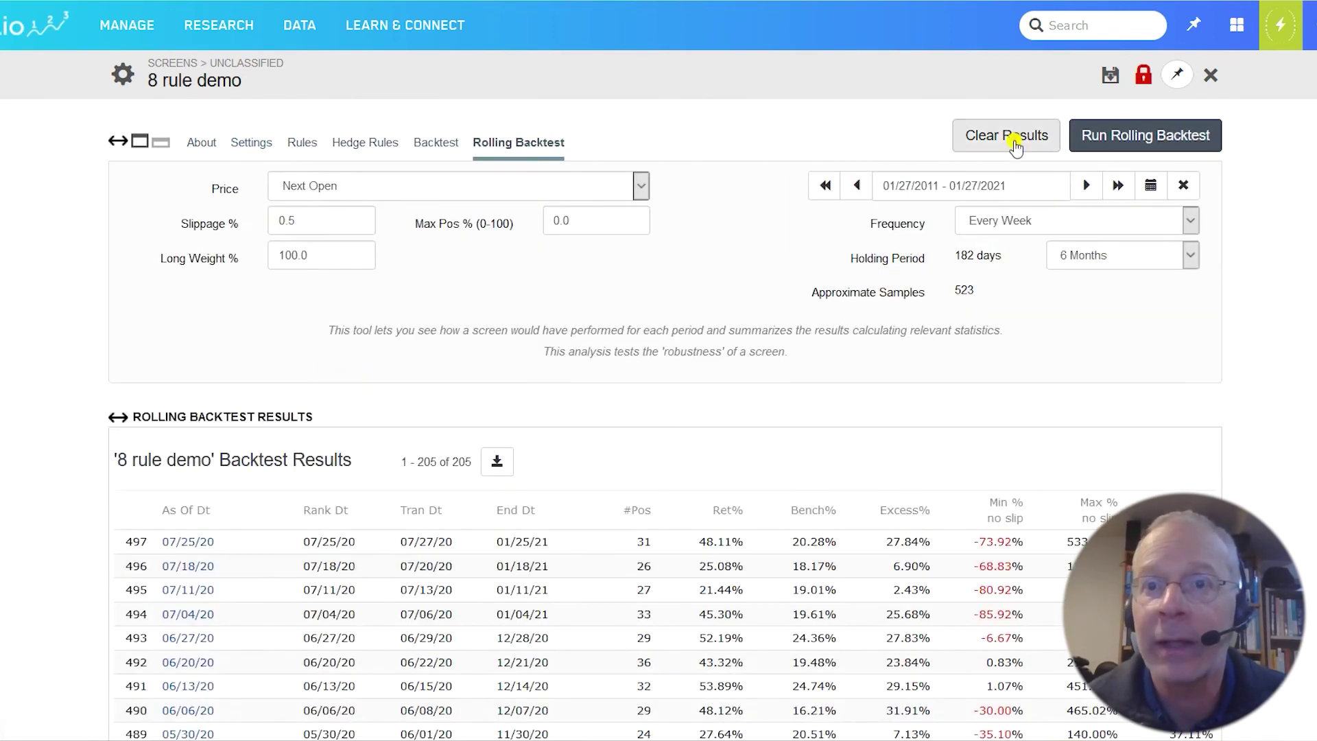
- Rerun the 10-stock rolling backtest and check its 12.81% average against the benchmark's 6.65%
{"action": "left_click", "coordinate": [1130, 142]}
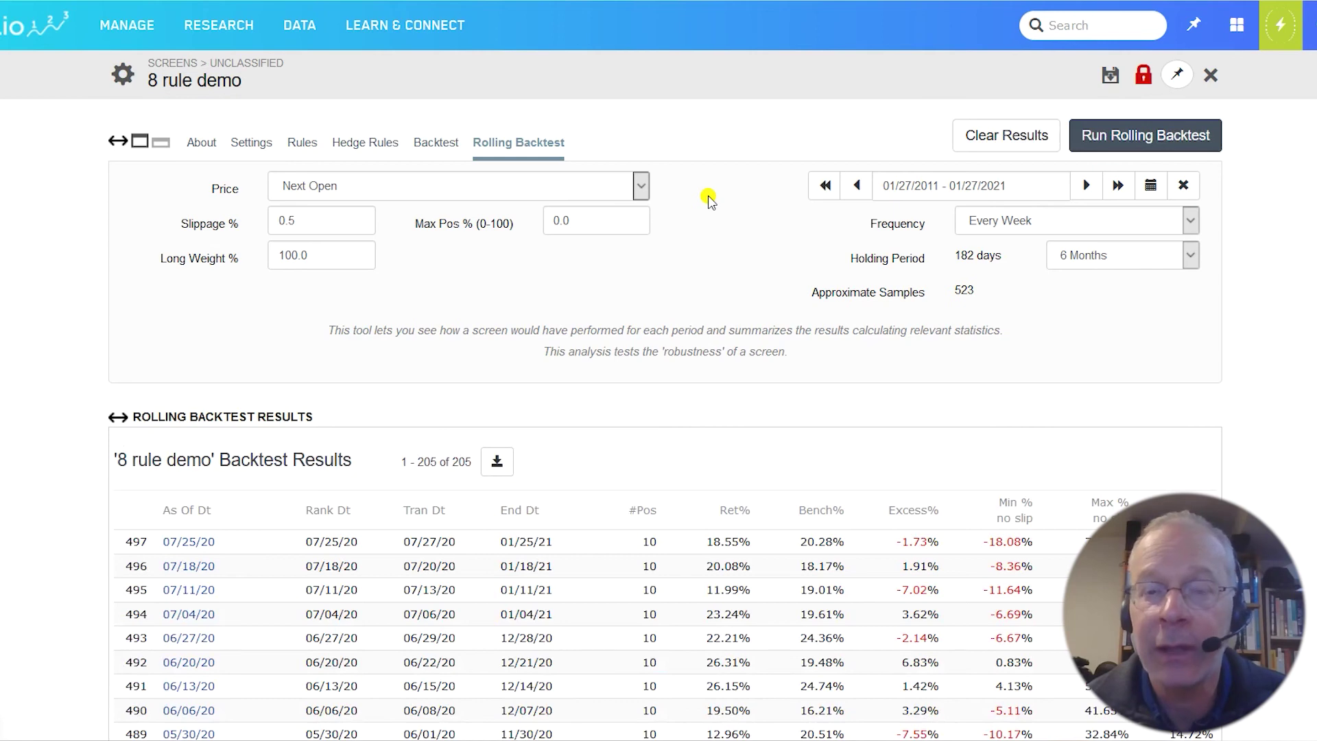
{"action": "scroll", "coordinate": [658, 411], "scroll_direction": "down", "scroll_amount": 20}
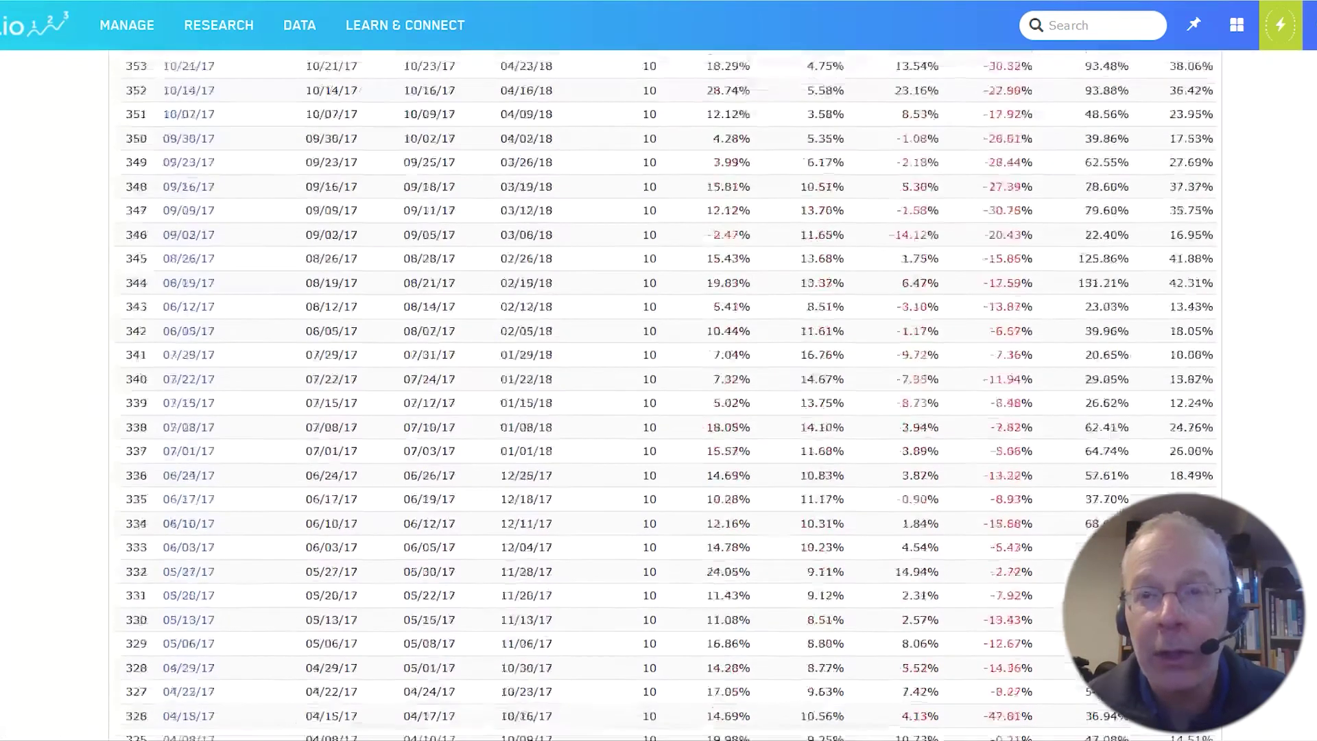
{"action": "scroll", "coordinate": [658, 412], "scroll_direction": "down", "scroll_amount": 14}
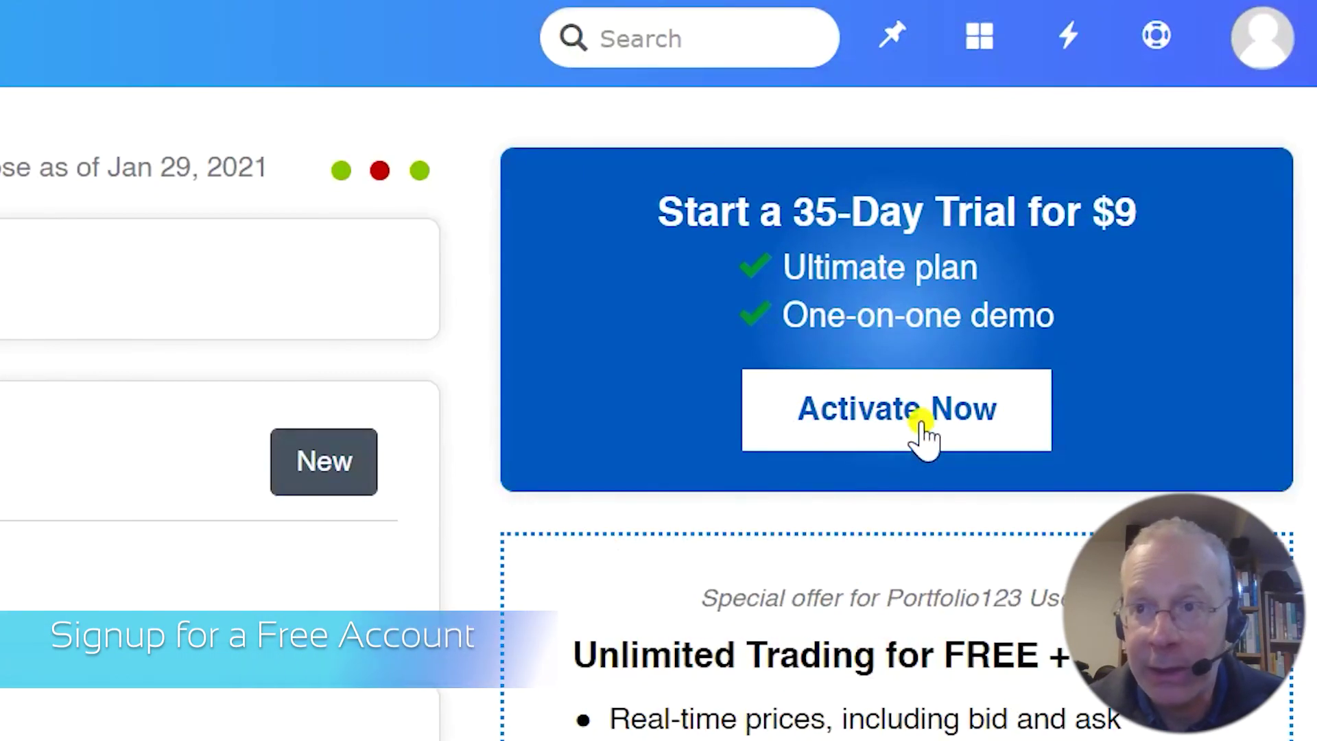
- Review the Free vs Research plan comparison down to the $25/month pricing and $9 trial
{"action": "left_click", "coordinate": [921, 421]}
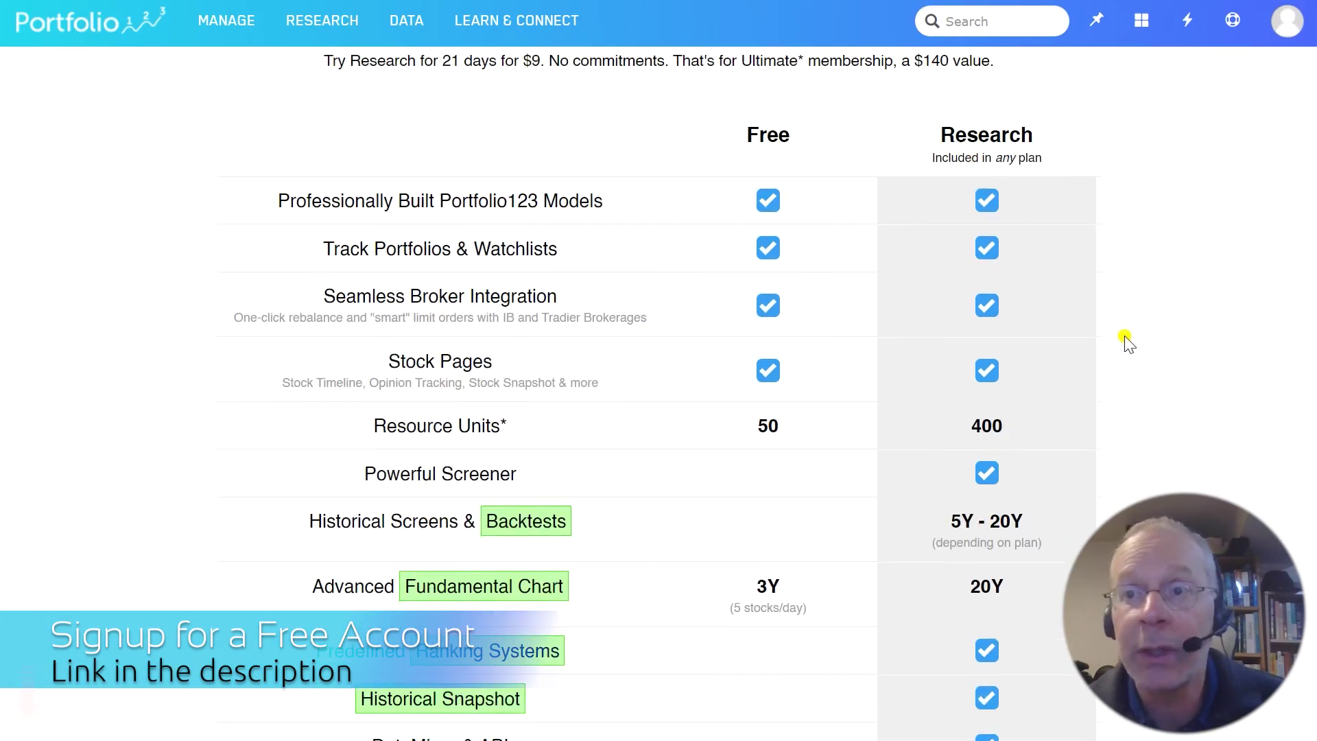
{"action": "scroll", "coordinate": [1125, 340], "scroll_direction": "down", "scroll_amount": 2}
{"action": "scroll", "coordinate": [1127, 339], "scroll_direction": "down", "scroll_amount": 2}
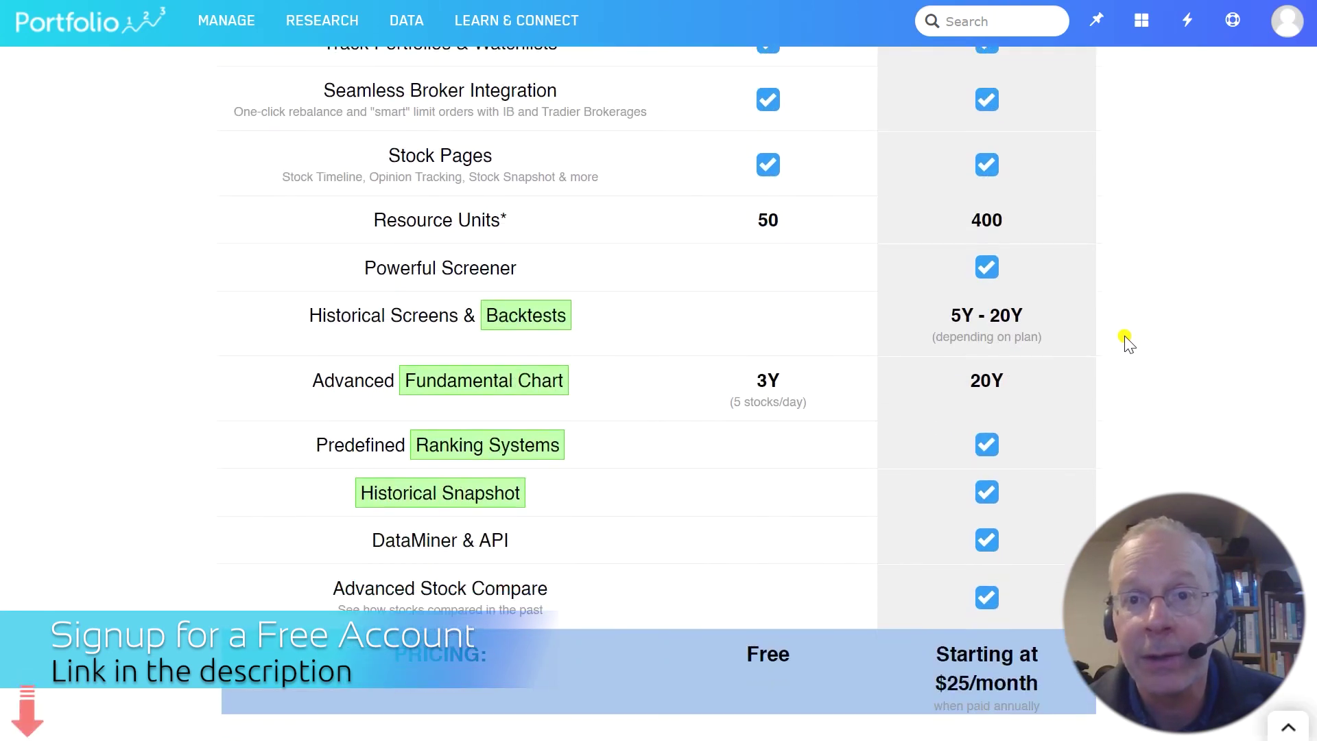
{"action": "scroll", "coordinate": [1126, 340], "scroll_direction": "down", "scroll_amount": 2}
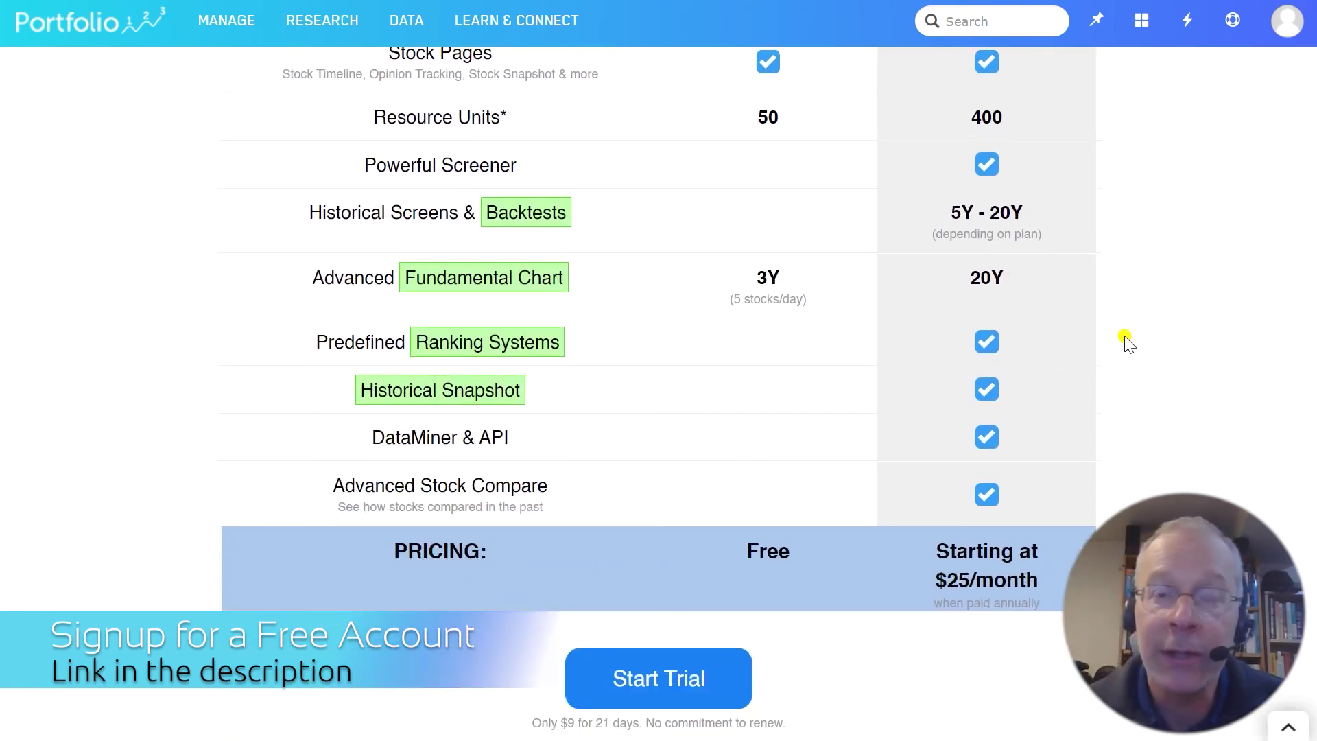